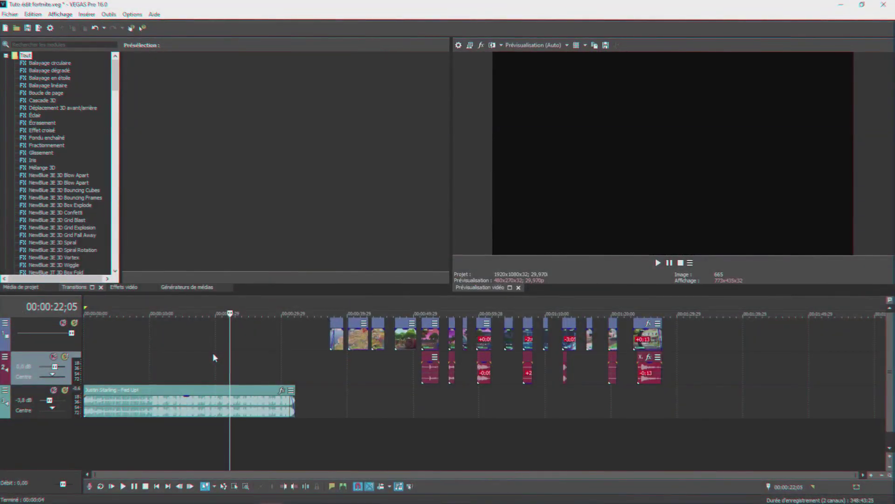
Step: Play the opening of the music track from the start of the timeline to locate its first beats
left_click(330, 369)
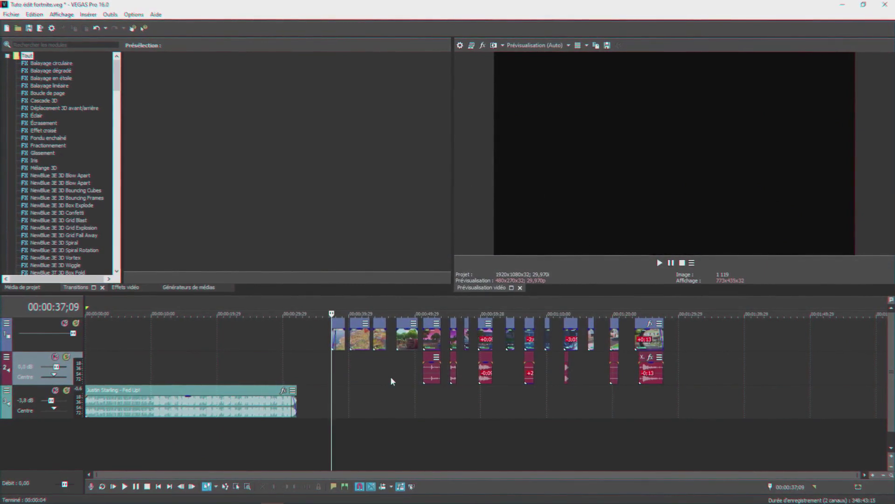
left_click(88, 338)
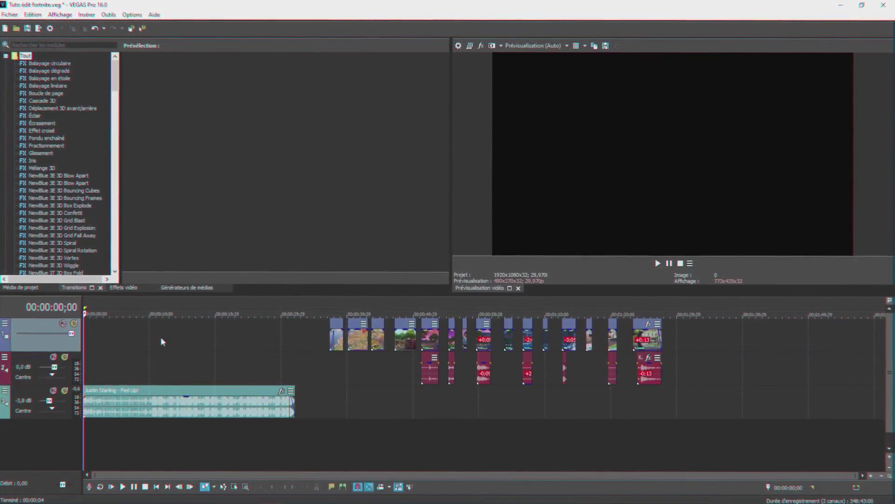
left_click(330, 369)
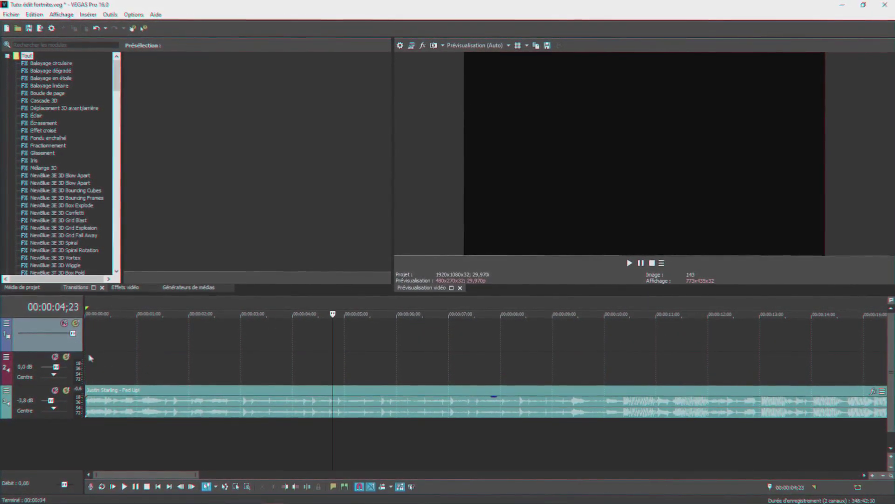
left_click(89, 366)
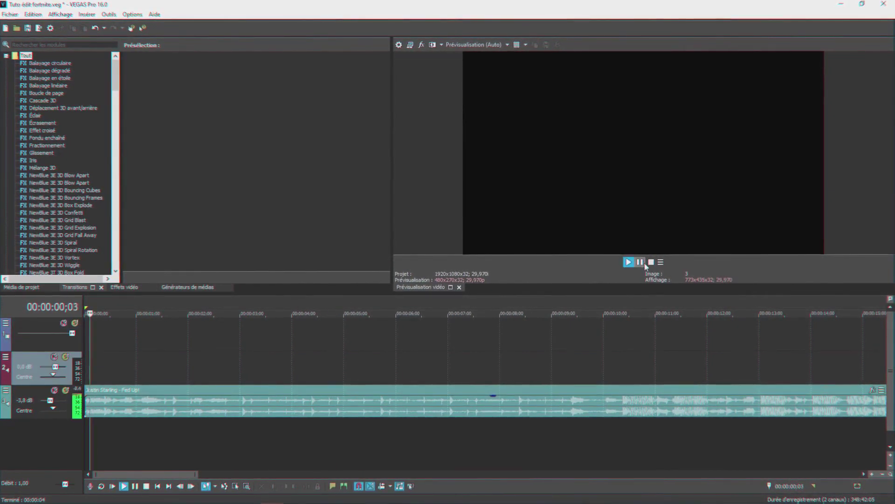
left_click(644, 263)
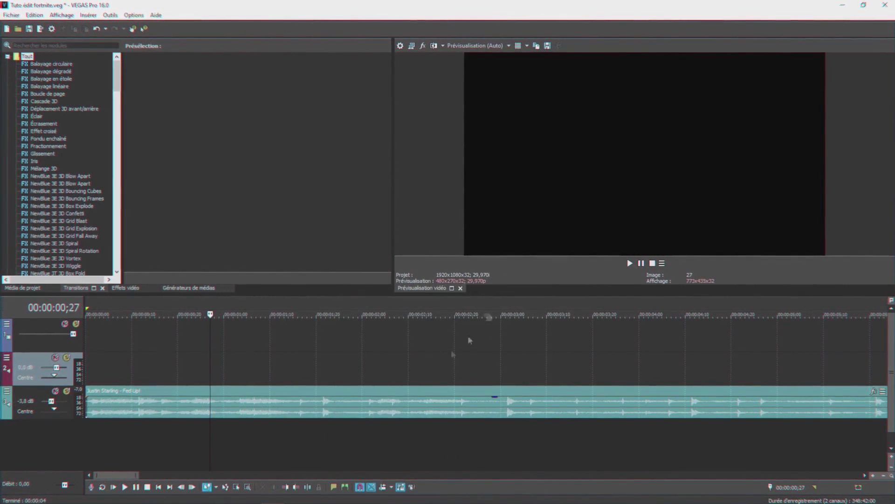
key("space")
key("space")
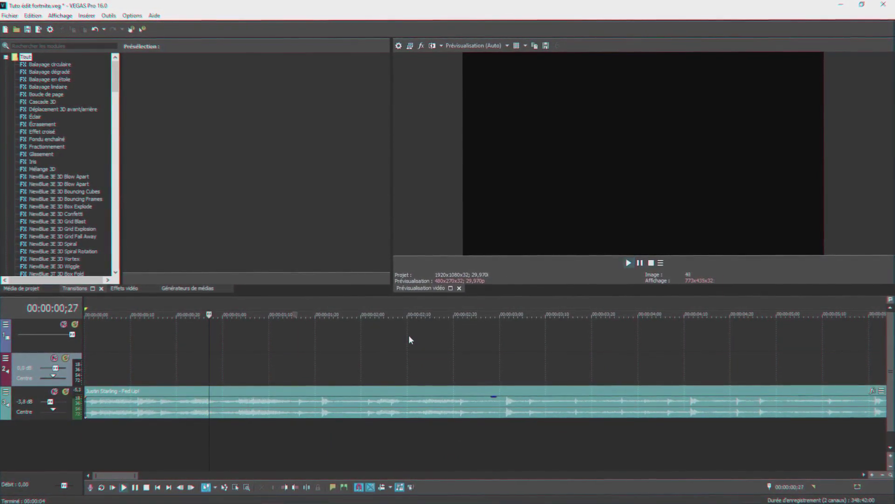
key("space")
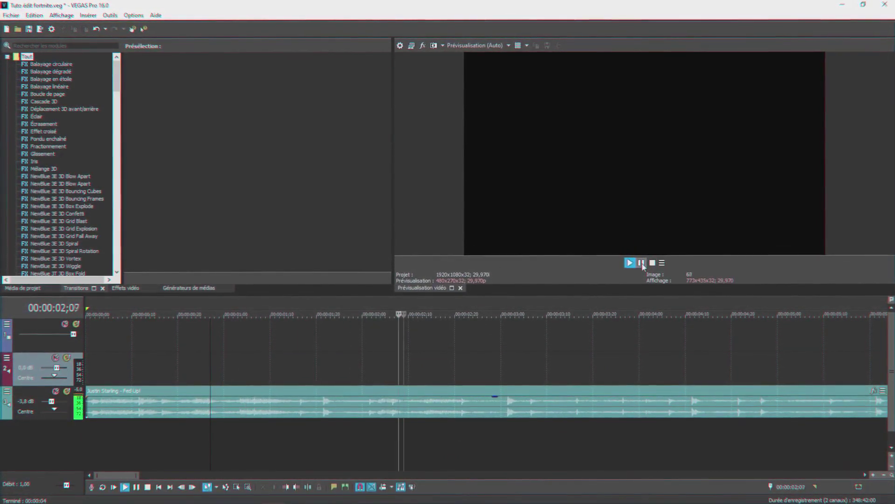
Step: Add a timeline marker on the music's beat at 00:00:02;00
left_click(359, 346)
left_click(363, 345)
scroll(380, 361, "up", 3)
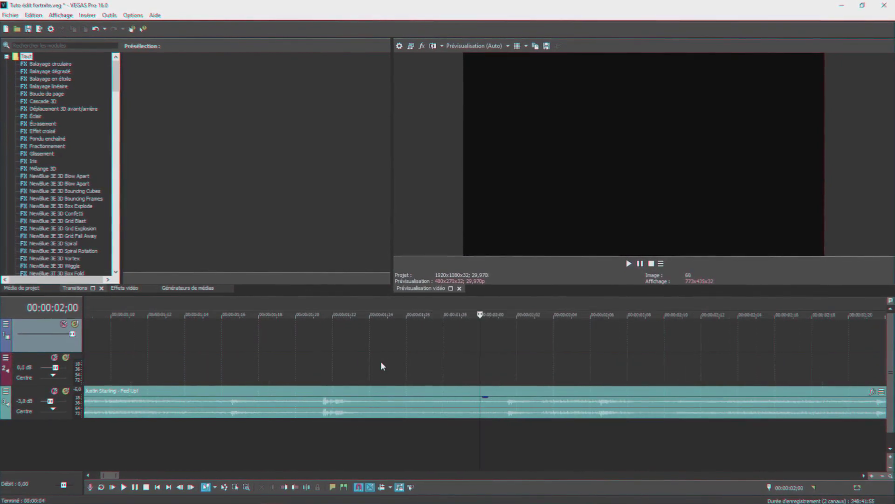
key("m")
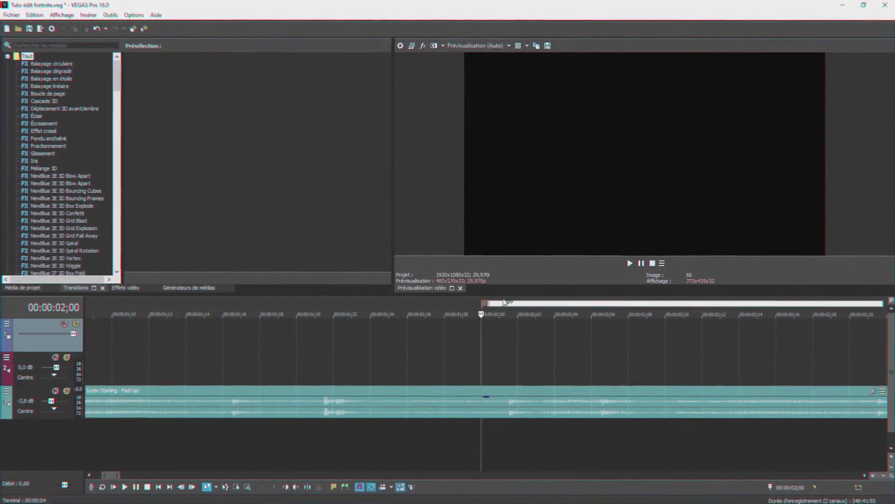
Step: Add another marker at 00:00:01;23, just before the first one, and rename it "clip 1"
left_click(352, 364)
key("m")
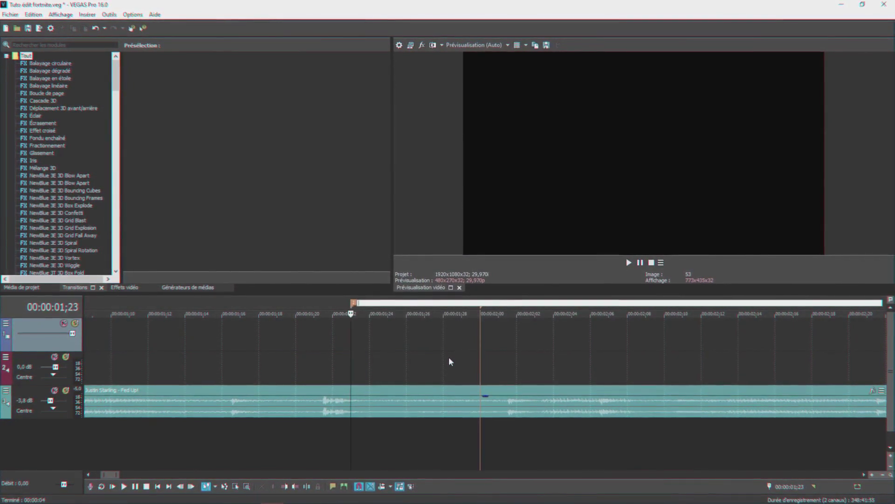
left_click(345, 320)
right_click(355, 305)
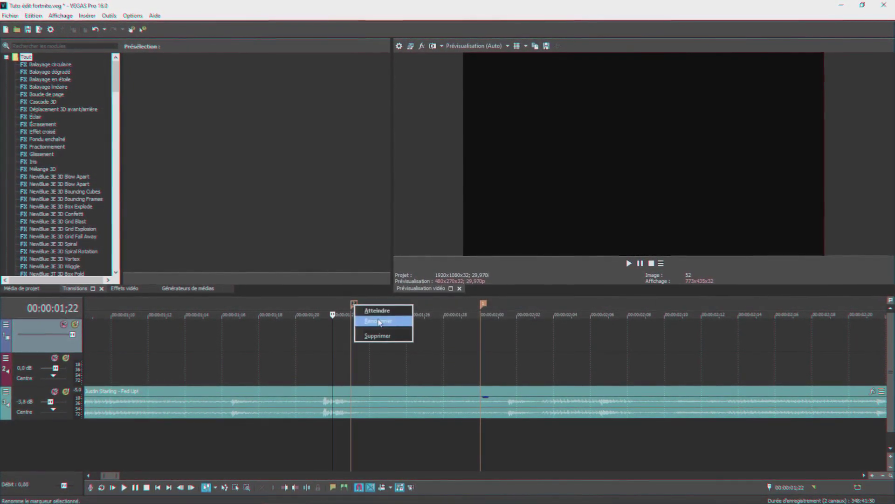
left_click(379, 321)
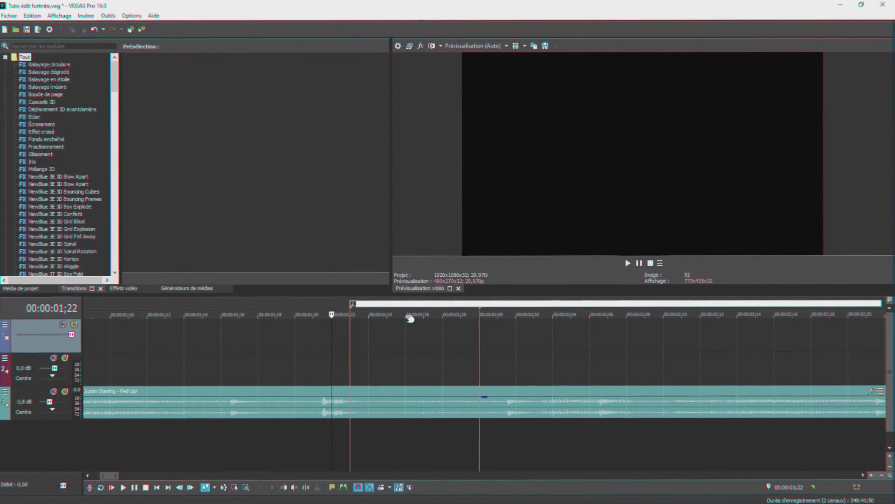
type("clip 1")
key("Return")
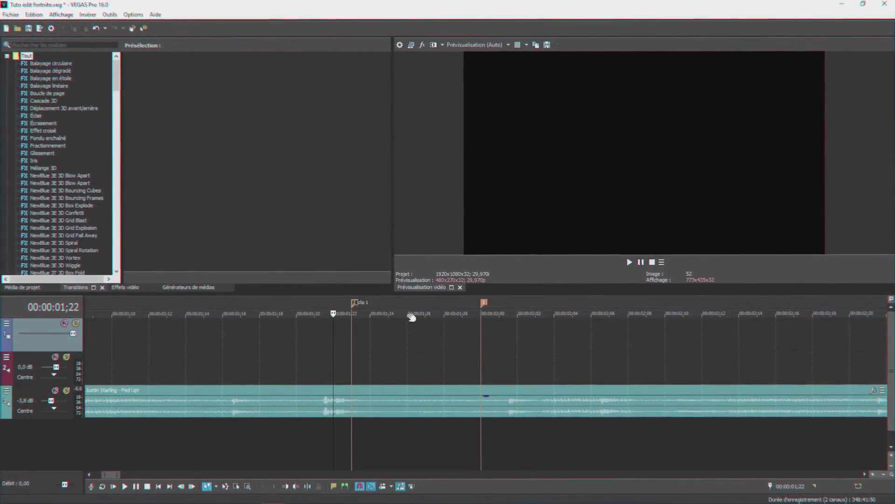
Step: Delete the marker named "clip 1"
right_click(354, 302)
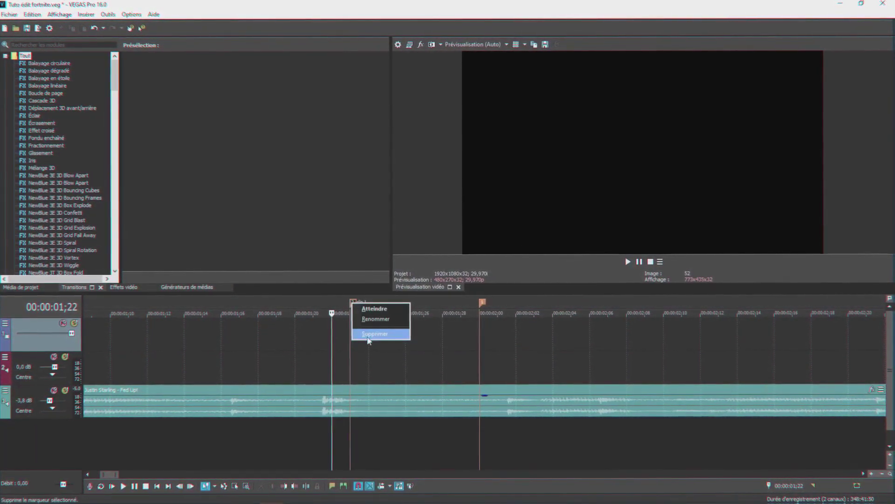
left_click(368, 334)
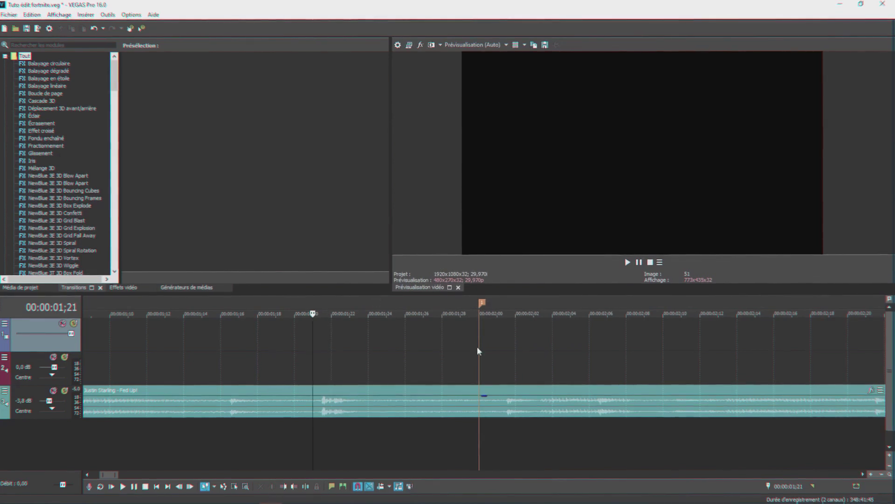
Step: Play the music onward from the 00:00:02;00 marker and add the second marker at 00:00:05;00
left_click(483, 335)
key("space")
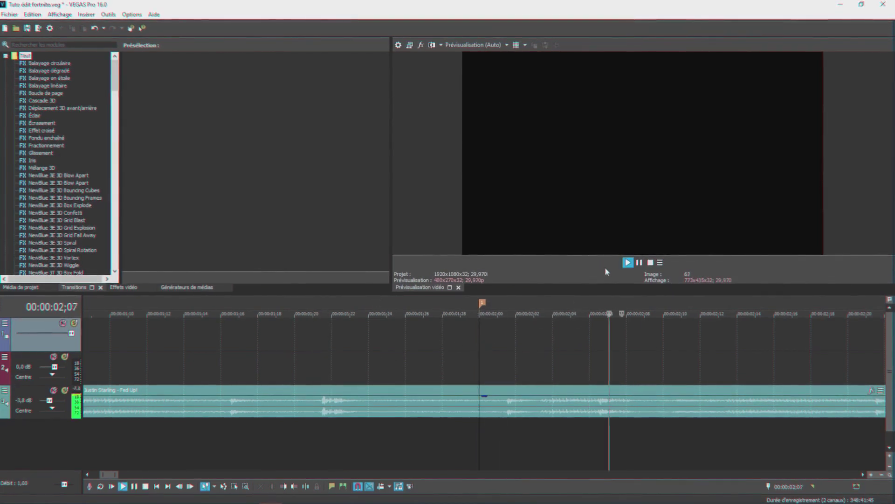
scroll(638, 350, "down", 5)
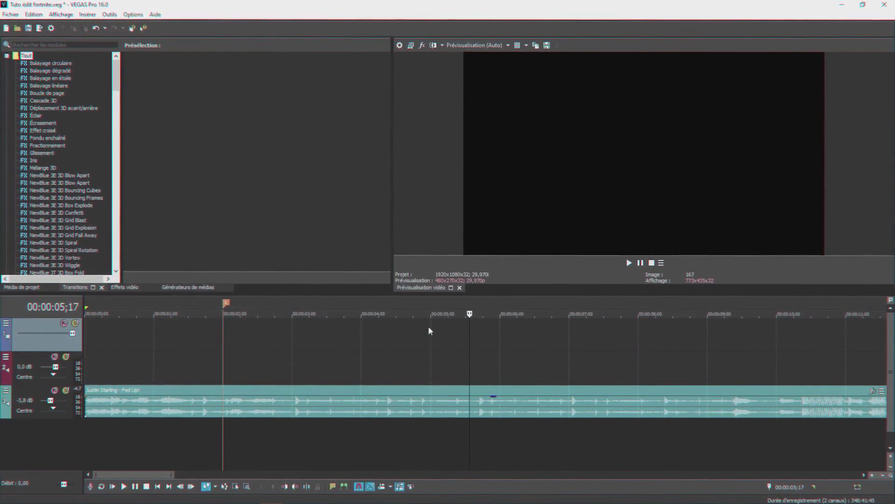
scroll(430, 327, "up", 6)
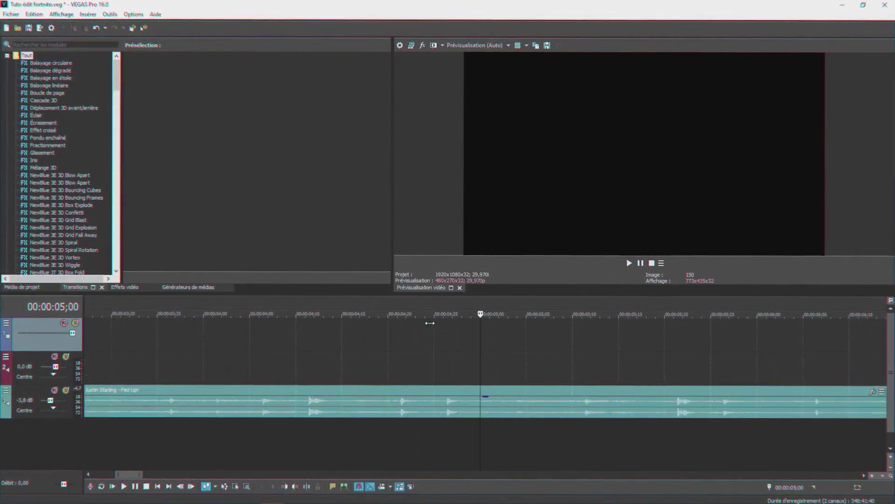
key("m")
key("Return")
Step: Continue listening to the music and add a marker on the beat at 00:00:07;00
scroll(632, 336, "down", 8)
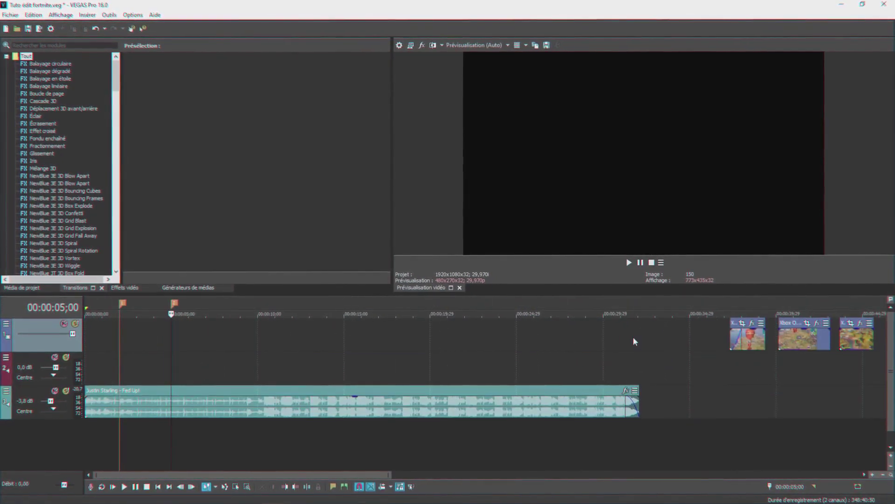
left_click(629, 262)
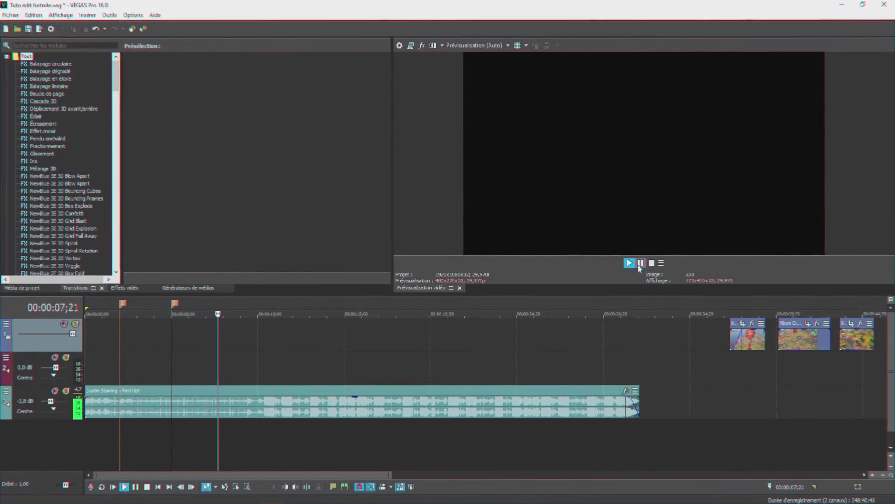
left_click(640, 265)
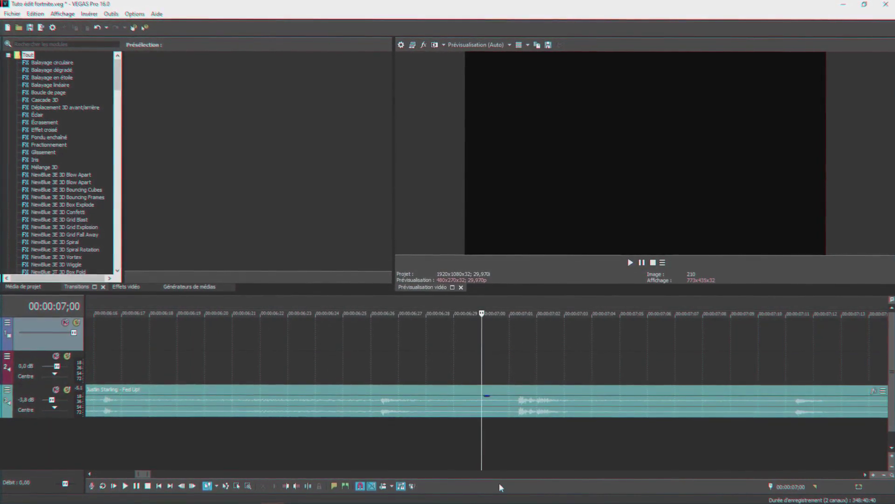
key("m")
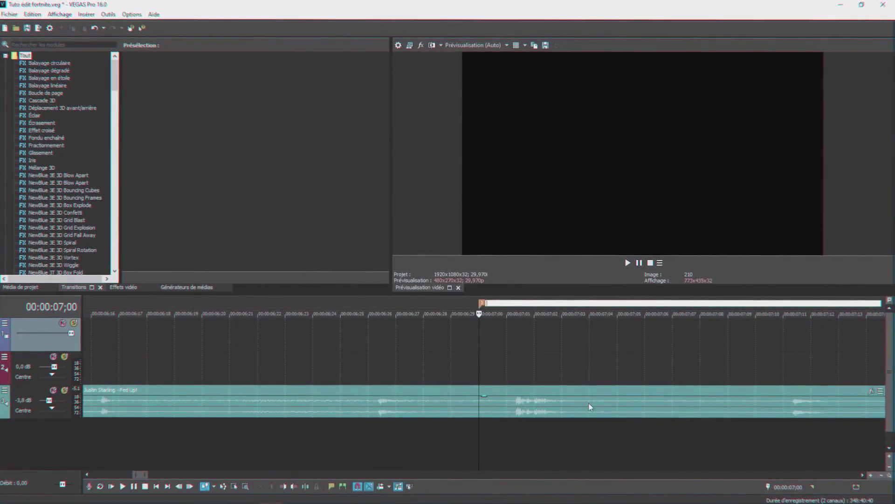
left_click(572, 436)
Step: Play the music past the 00:00:07;00 marker and mark the next strong beat
scroll(573, 437, "down", 5)
scroll(572, 437, "down", 8)
mouse_move(203, 367)
left_mouse_down()
mouse_move(241, 365)
mouse_move(206, 366)
left_mouse_up()
key("space")
key("Return")
scroll(396, 369, "up", 12)
left_click(480, 369)
key("m")
Step: Keep listening through the rest of the music and add markers on its beats up to about 00:00:24;20
scroll(536, 372, "down", 8)
key("space")
scroll(494, 378, "up", 8)
scroll(466, 369, "down", 10)
scroll(485, 368, "up", 8)
left_click(550, 373)
scroll(555, 373, "down", 8)
key("space")
left_click(480, 347)
key("m")
scroll(433, 345, "up", 6)
key("space")
left_click(619, 348)
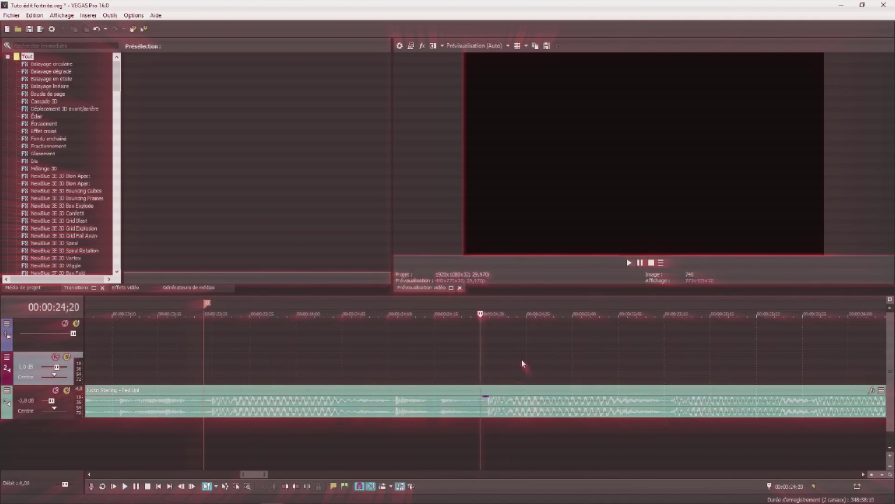
Step: Move the remaining gameplay clips over the music, one after another, so each cut lines up with a beat marker
scroll(523, 362, "down", 5)
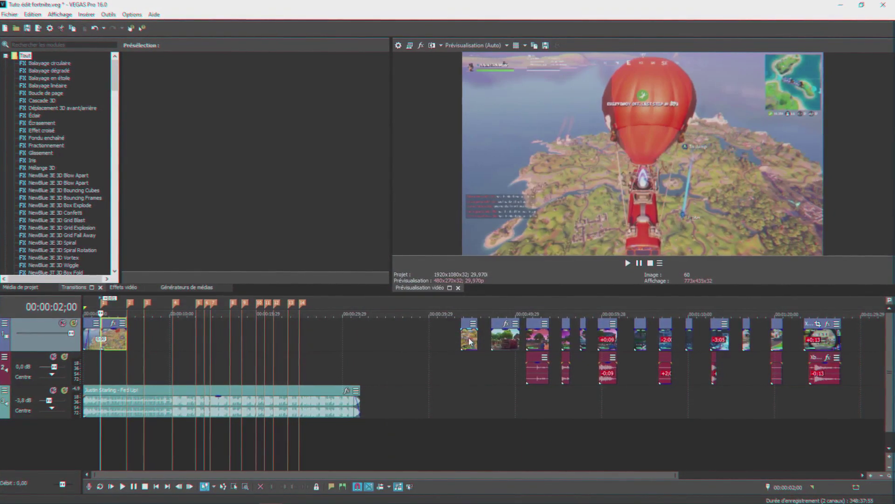
left_click_drag(414, 342, 155, 342)
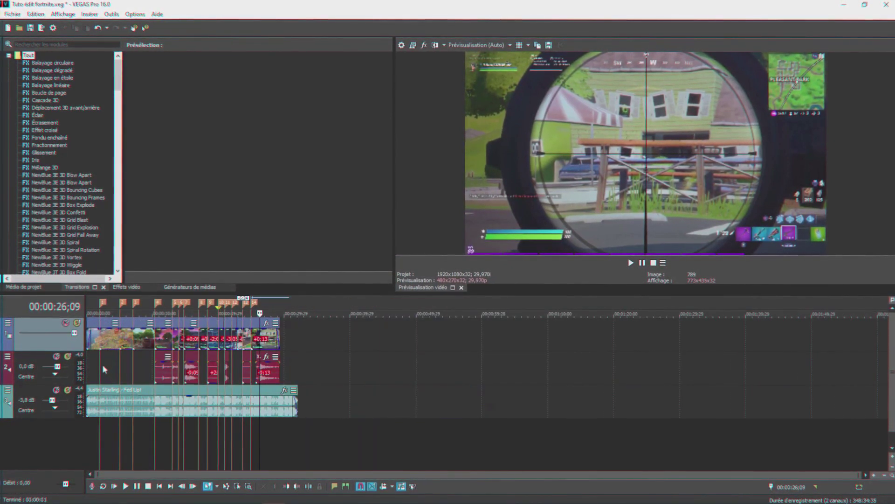
Step: Insert a speed envelope (Rapidité) on the first video clip
left_click(102, 365)
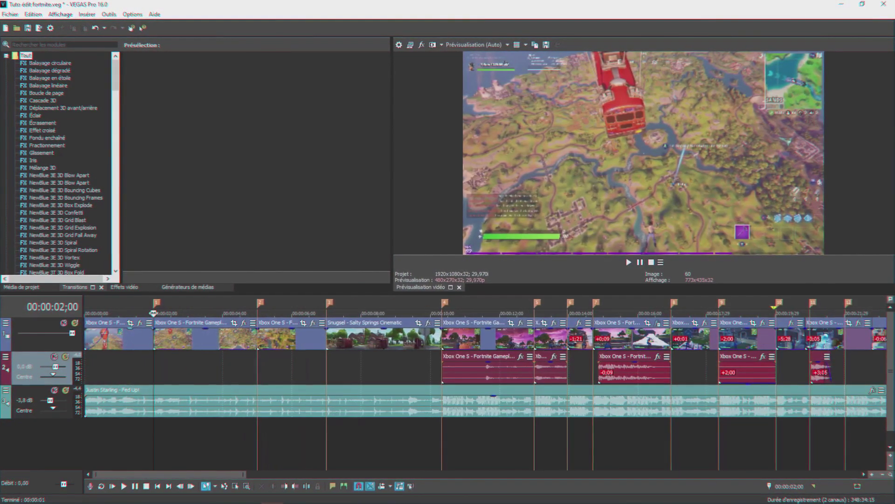
left_click(122, 338)
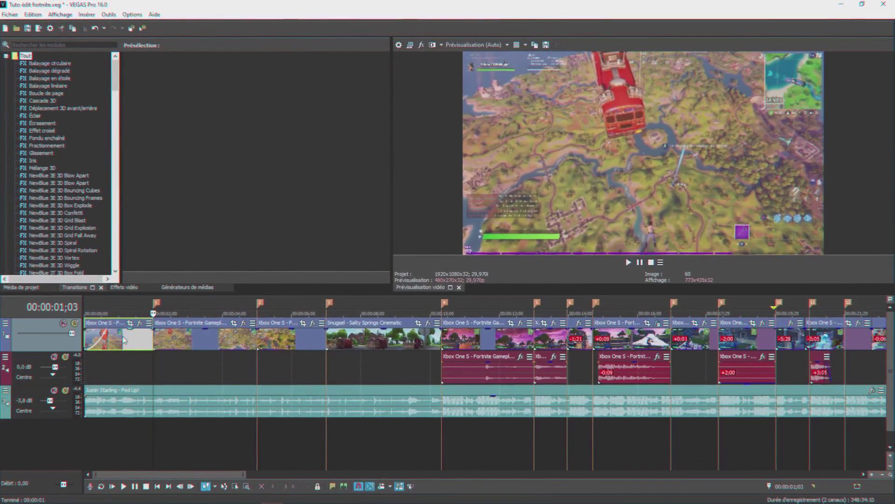
right_click(125, 344)
mouse_move(308, 406)
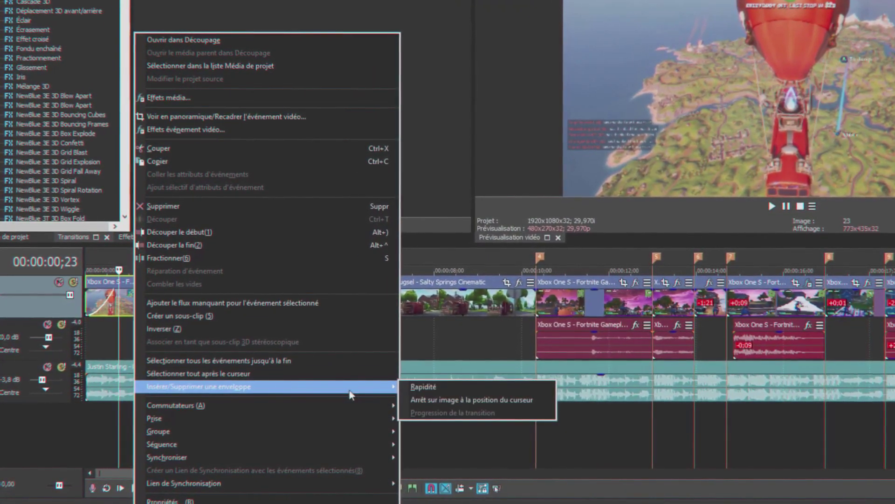
left_click(419, 387)
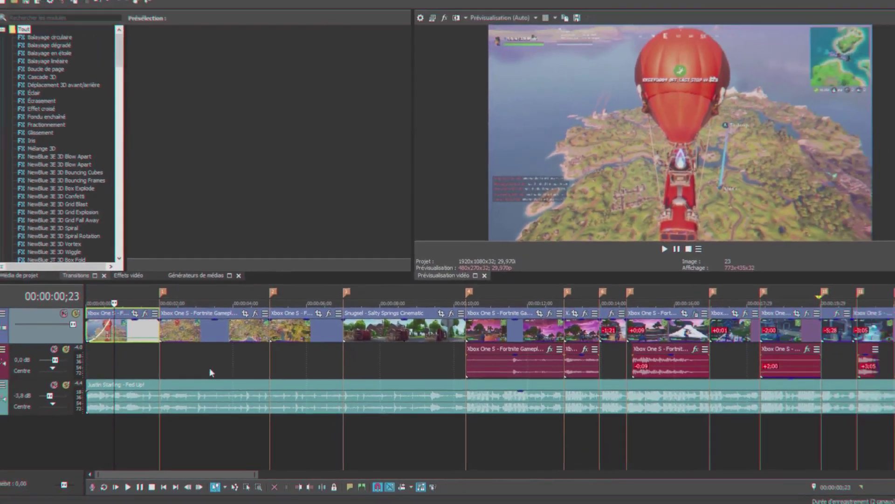
Step: Add two points to the speed envelope shortly before the 00:00:02;00 cut and raise the last one to accelerate the clip's end
left_click(163, 372)
scroll(178, 371, "up", 7)
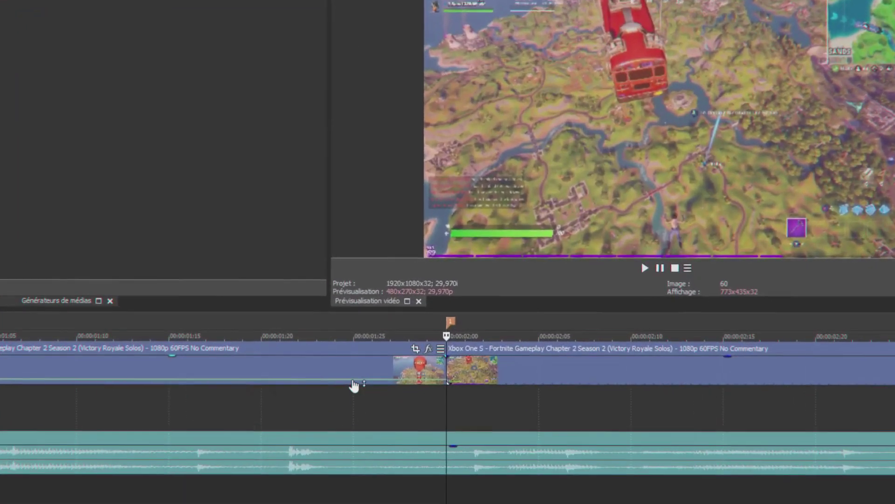
double_click(352, 379)
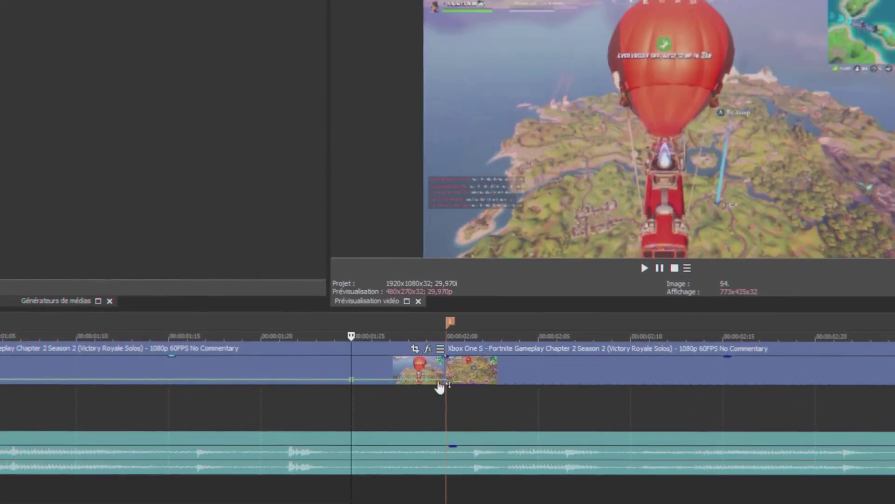
double_click(437, 379)
left_click_drag(447, 381, 449, 369)
Step: Set the speed ramp's curve to slow fade (Fondu lent) and shift its starting point closer to the cut
right_click(416, 368)
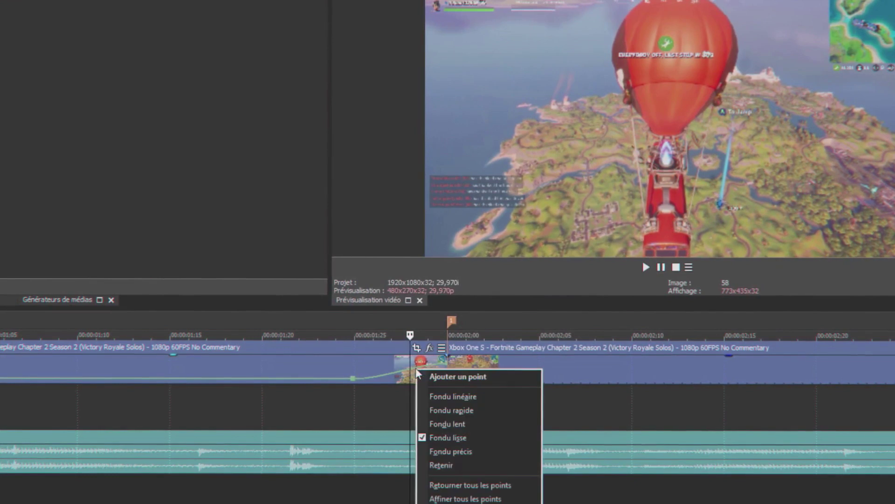
left_click(455, 423)
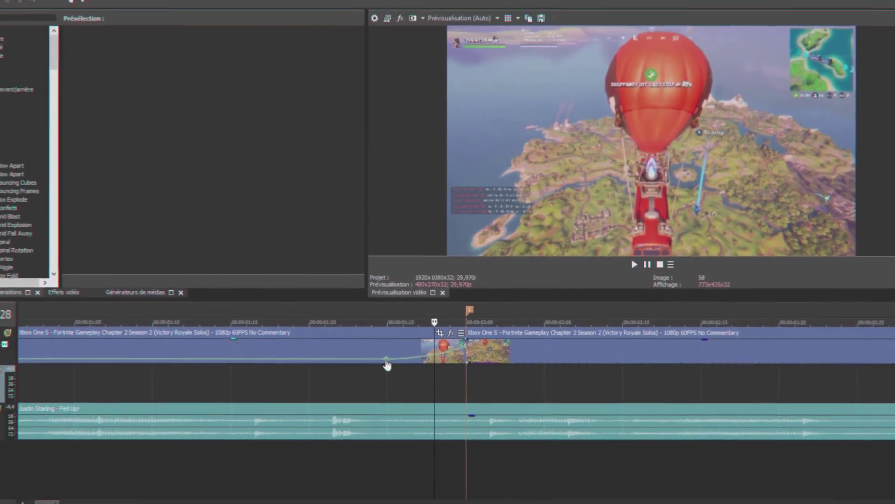
left_click_drag(354, 380, 391, 383)
scroll(363, 406, "down", 5)
scroll(460, 339, "up", 5)
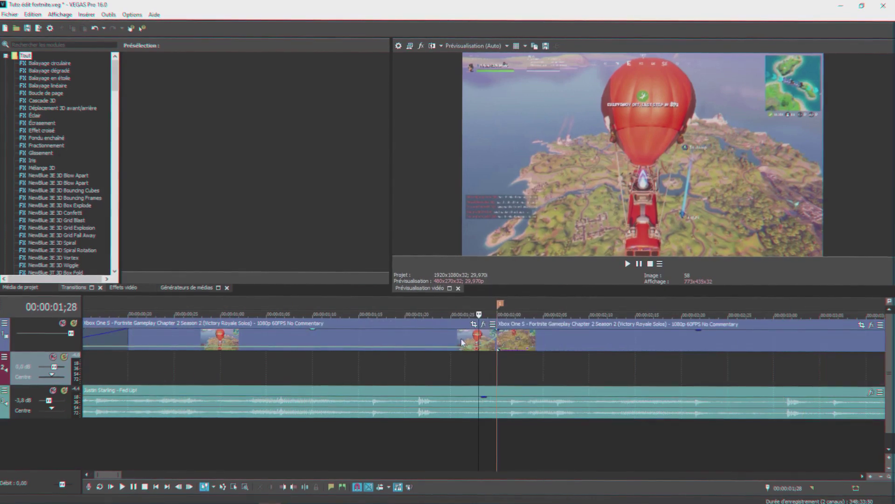
scroll(523, 357, "up", 2)
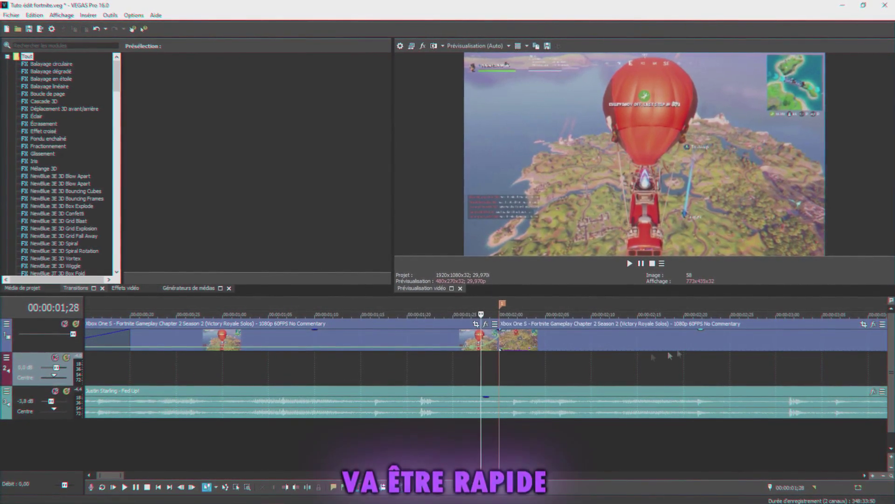
Step: Insert a speed envelope (Rapidité) on the second video clip and add a point at about 00:00:02;02, shortly after the cut
right_click(539, 340)
mouse_move(644, 405)
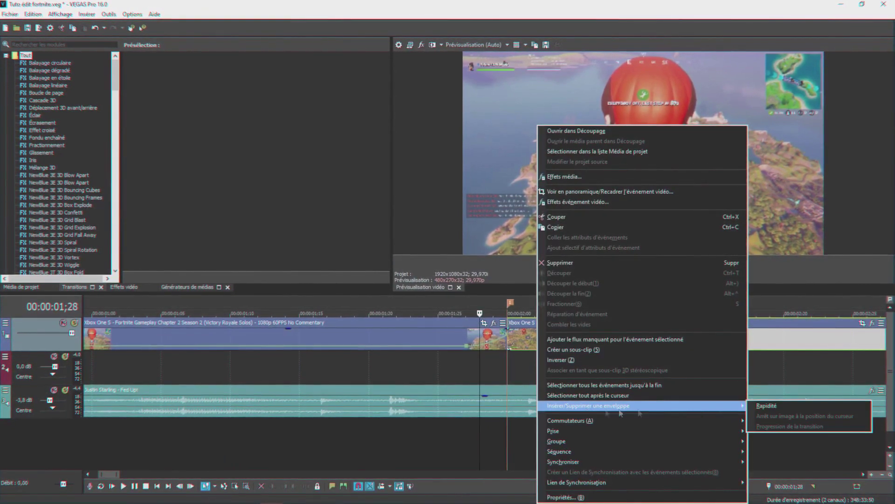
left_click(783, 407)
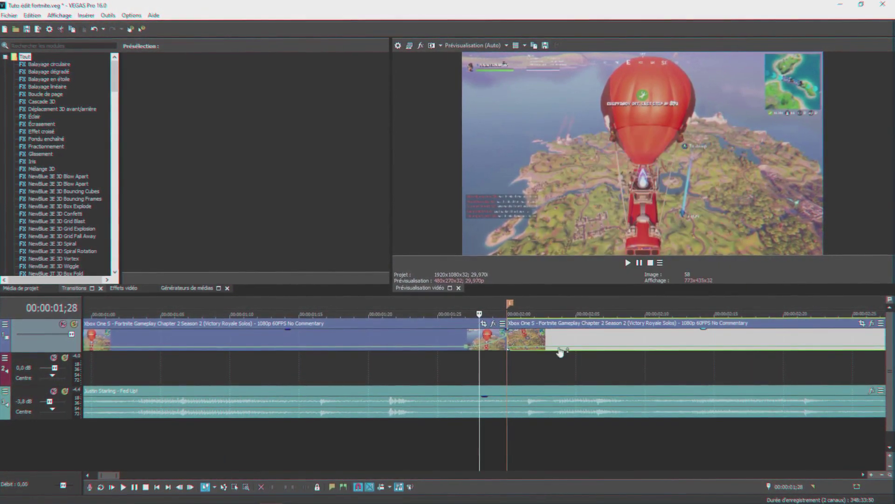
double_click(540, 348)
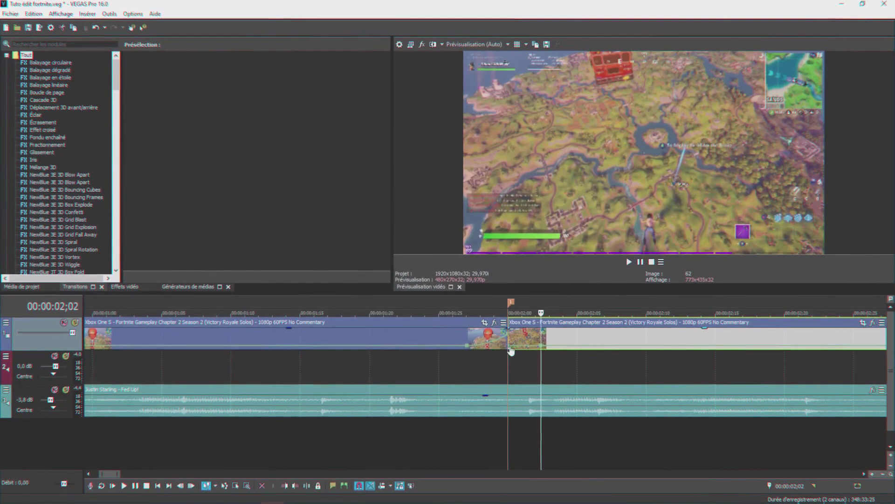
Step: Raise the starting point of the second clip's speed envelope and set its opening ramp to fast fade (Fondu rapide)
left_click_drag(508, 351, 509, 343)
right_click(518, 341)
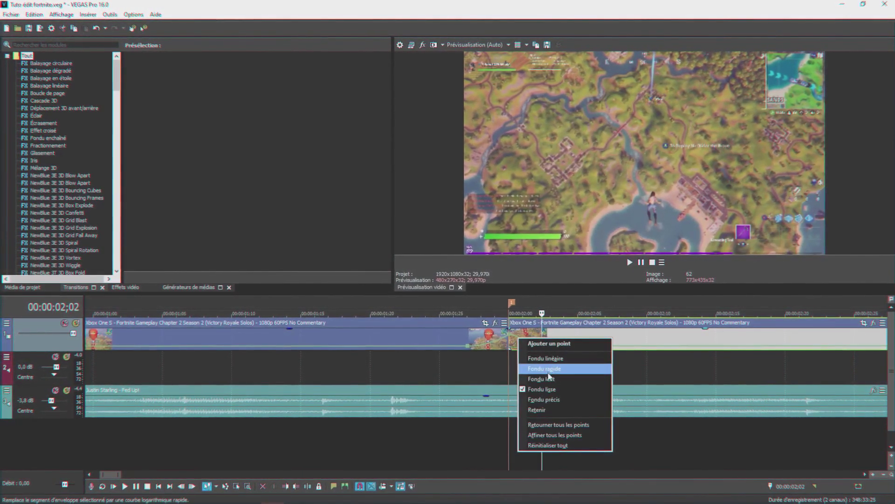
left_click(553, 371)
Step: Play back the section from 00:00:01;02 across the 00:00:02;00 cut to check the speed ramps against the music
left_click_drag(194, 360, 394, 367)
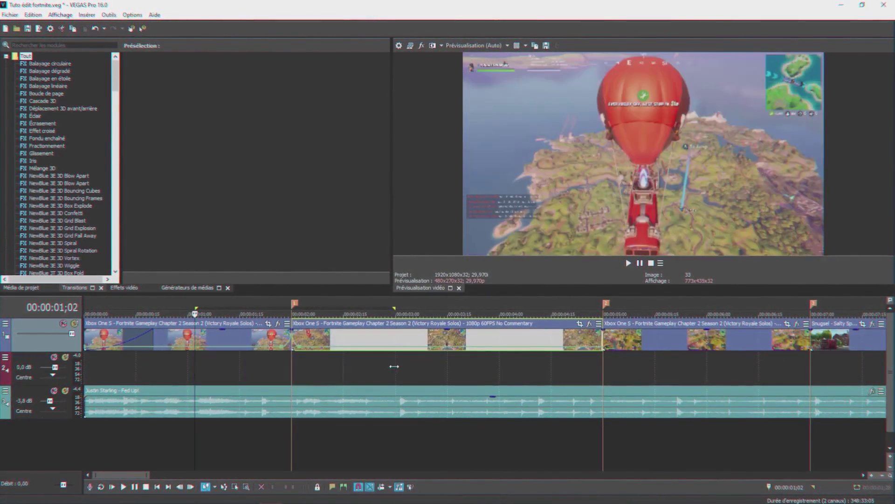
key("space")
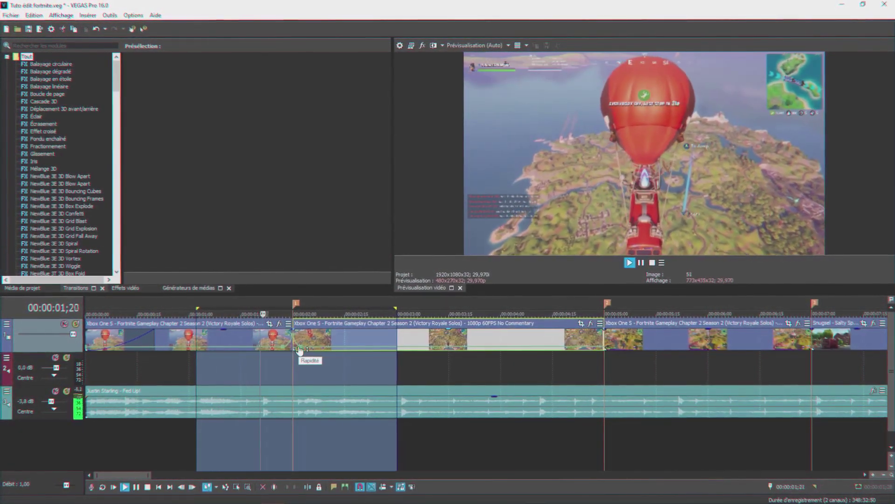
key("space")
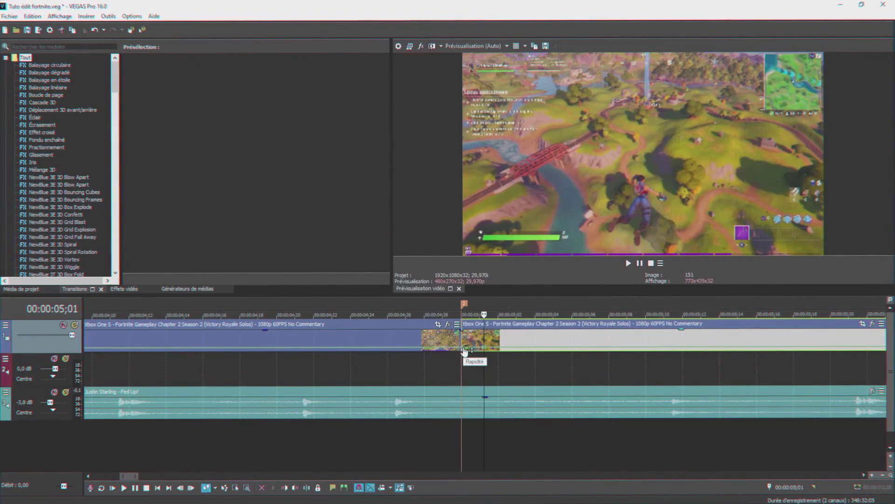
Step: Raise the starting speed of the clip after the 00:00:05;00 cut to about 450 % with a fast fade (Fondu rapide) curve
left_click_drag(464, 351, 461, 345)
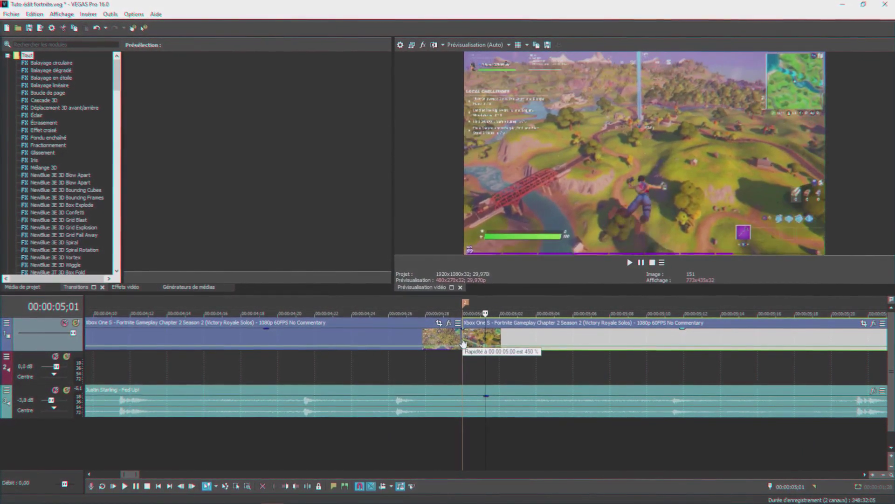
right_click(473, 341)
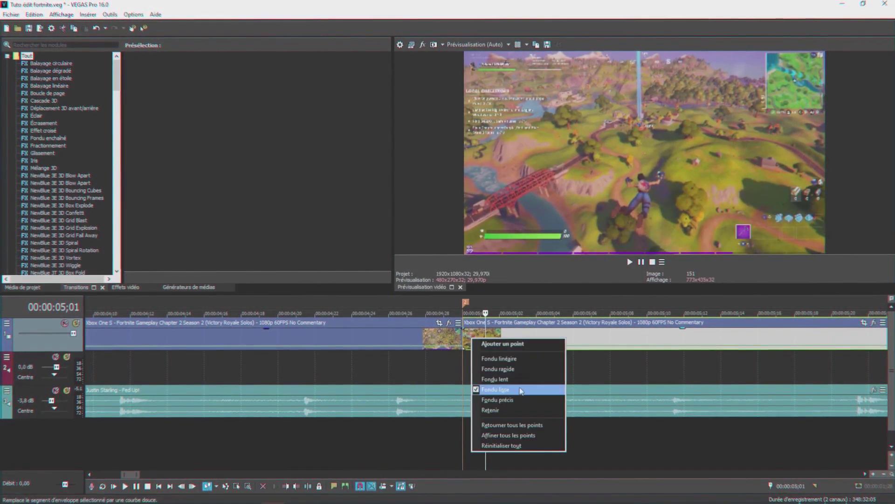
left_click(499, 369)
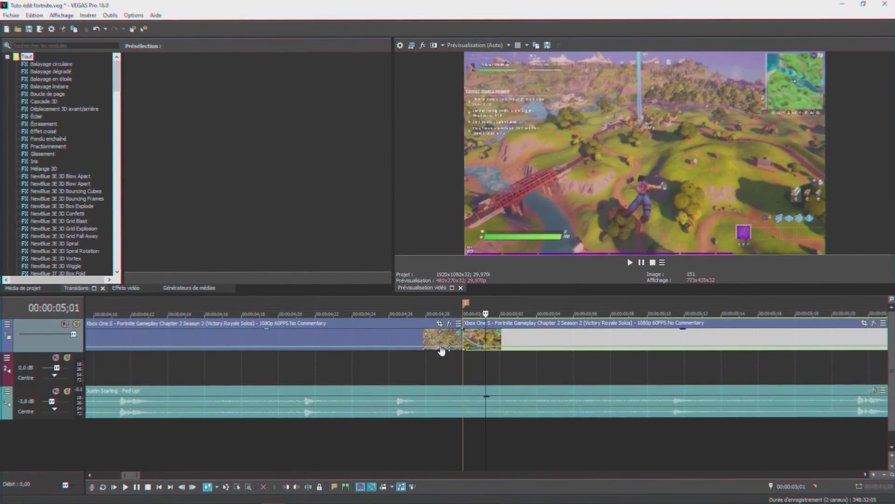
Step: Set the speed ramp at the end of the clip before the 00:00:05;00 cut to slow fade (Fondu lent)
left_click(457, 348)
right_click(456, 344)
left_click(500, 379)
Step: Set the opening speed ramp of the Salty Springs Cinematic clip at the 00:00:07;00 cut to fast fade (Fondu rapide)
scroll(630, 366, "down", 5)
left_click(689, 360)
scroll(689, 360, "up", 5)
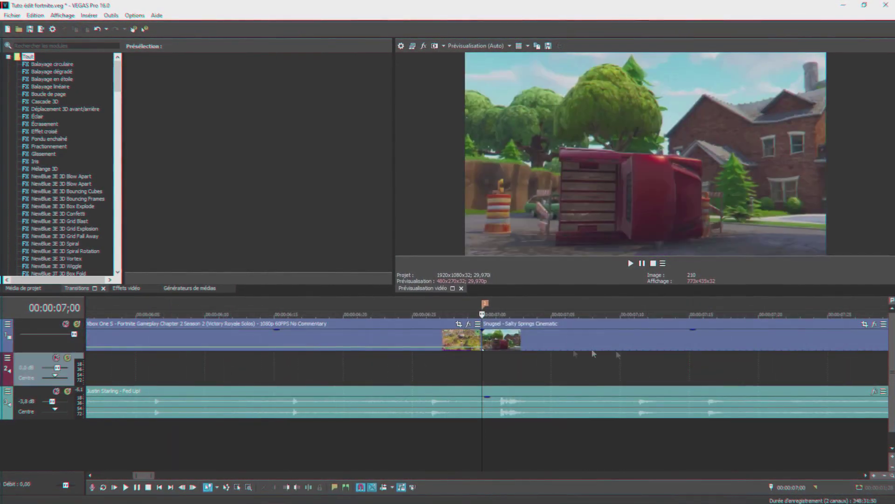
right_click(492, 342)
left_click(507, 369)
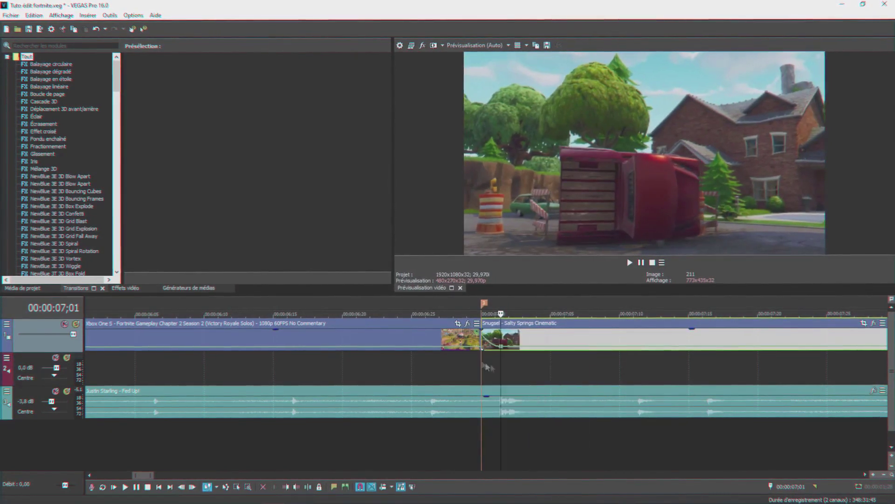
Step: Raise the Salty Springs clip's starting speed to about 641 % and set the previous clip's closing ramp to slow fade (Fondu lent)
key("Left")
key("Left")
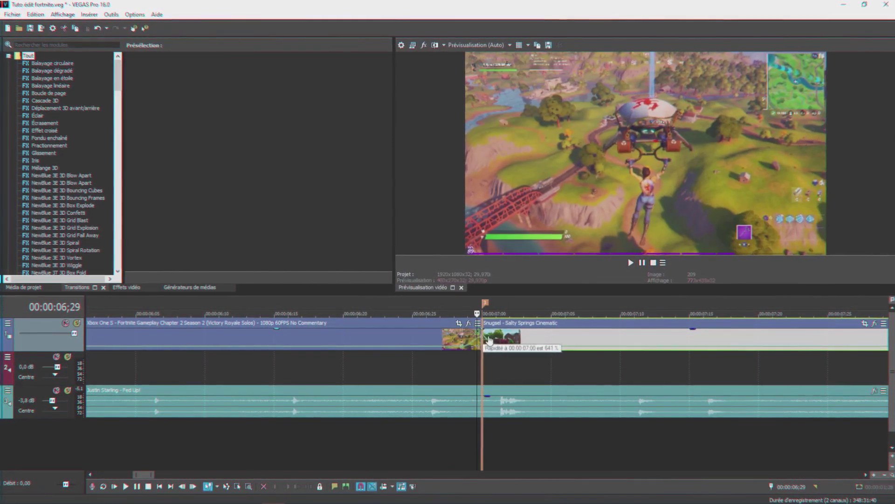
right_click(478, 342)
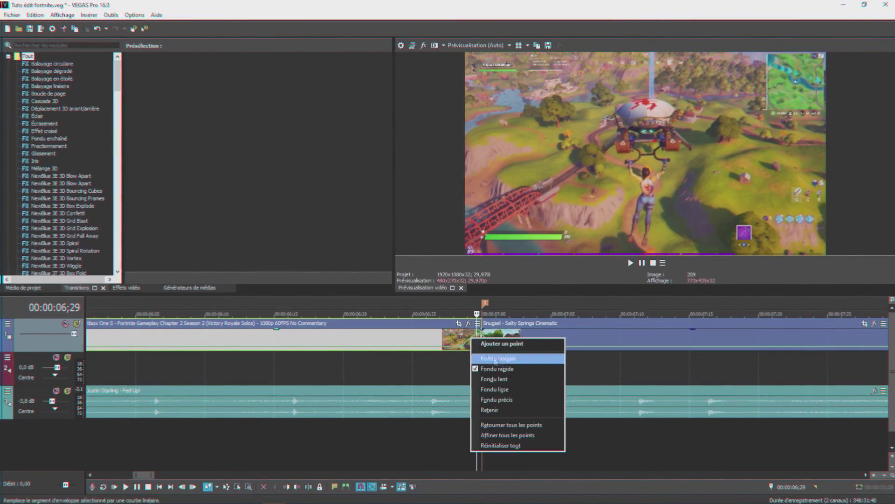
left_click(510, 379)
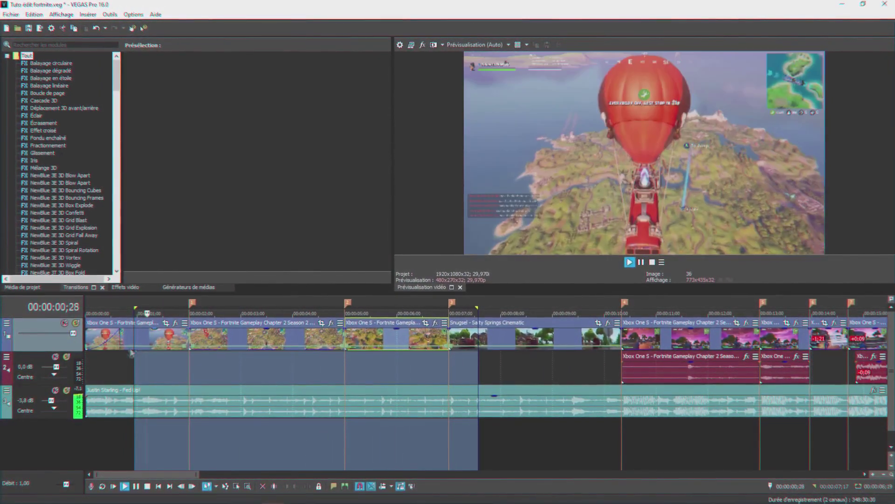
Step: Shift the starting points of the speed ramps that lead into the 00:00:05;00 and 00:00:07;00 cuts
left_click(346, 357)
scroll(346, 357, "up", 6)
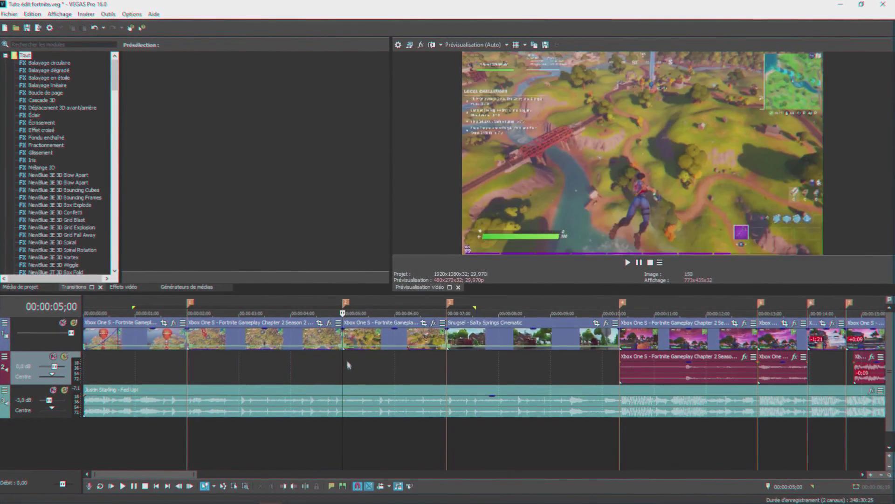
left_click_drag(490, 347, 459, 348)
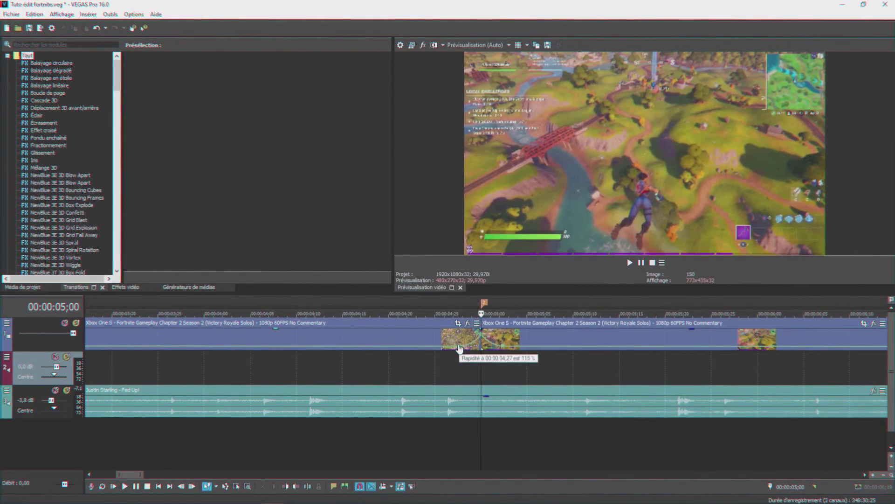
scroll(576, 356, "down", 6)
left_click(576, 359)
scroll(569, 357, "up", 6)
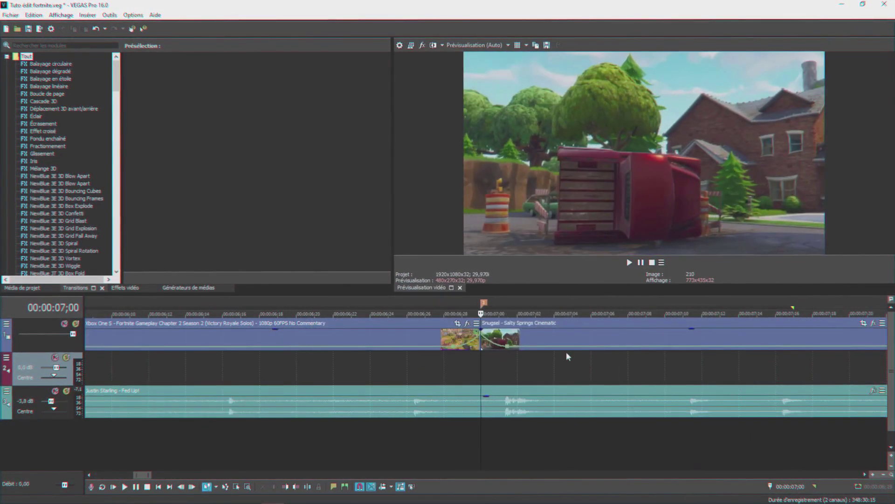
left_click_drag(454, 347, 436, 348)
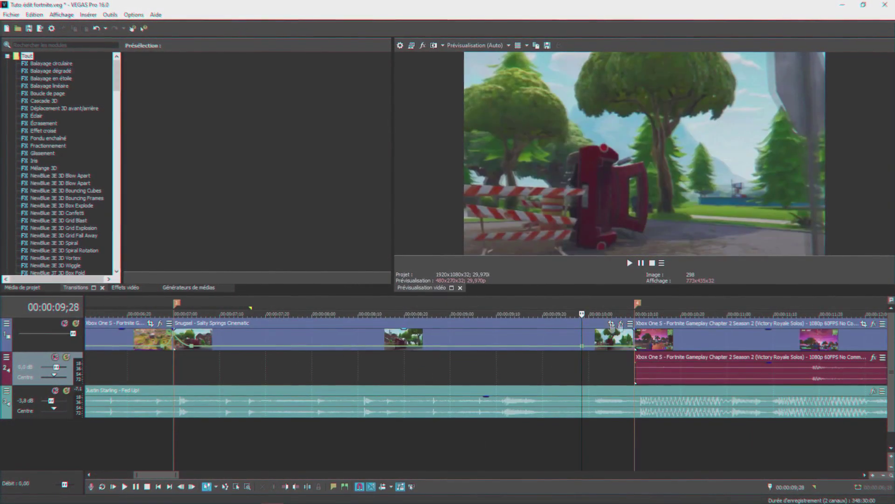
Step: Accelerate the end of the Salty Springs clip before the 00:00:10;10 cut with a slow fade (Fondu lent) ramp and play it back
double_click(626, 347)
left_click_drag(627, 346, 636, 332)
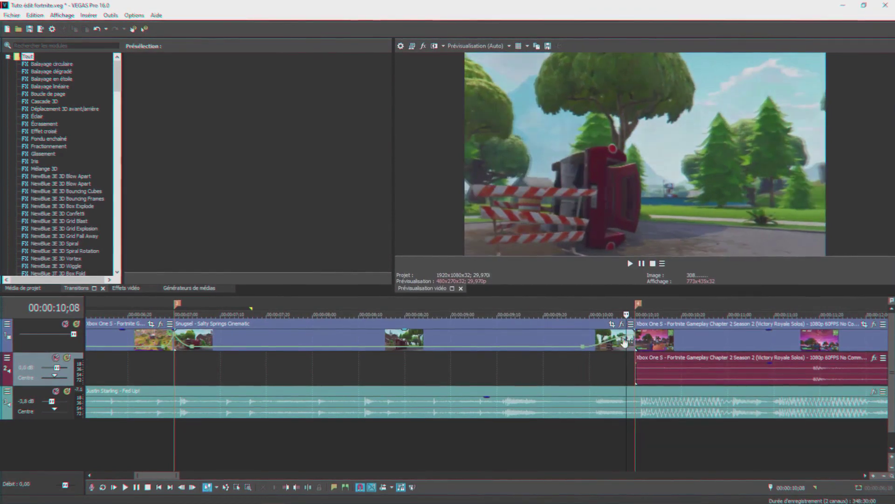
right_click(624, 339)
left_click(659, 381)
key("space")
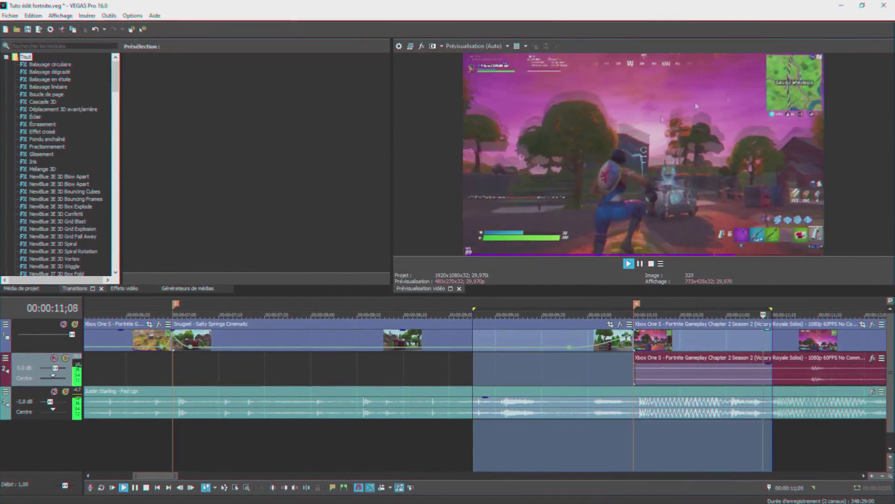
key("space")
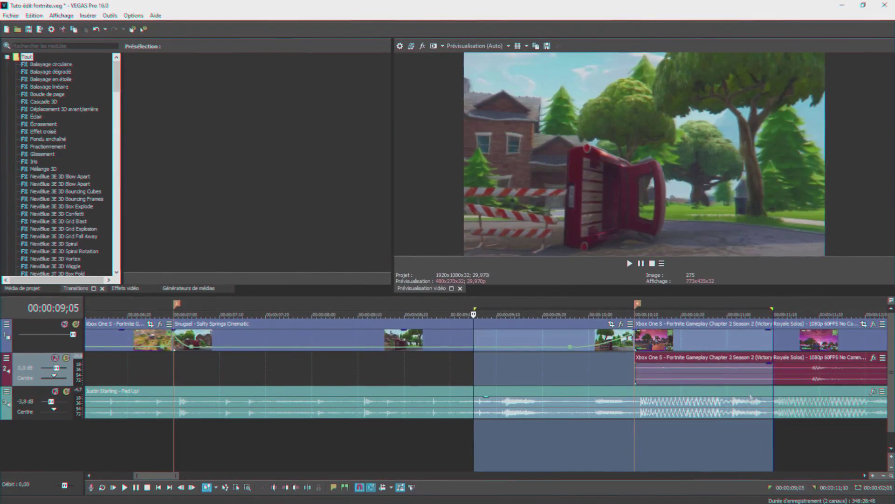
Step: Insert a speed envelope on the clip starting at the 00:00:10;10 cut and shape a fast-to-normal ramp at its beginning
left_click(688, 340)
right_click(660, 341)
mouse_move(666, 424)
left_click(566, 425)
left_click(623, 360)
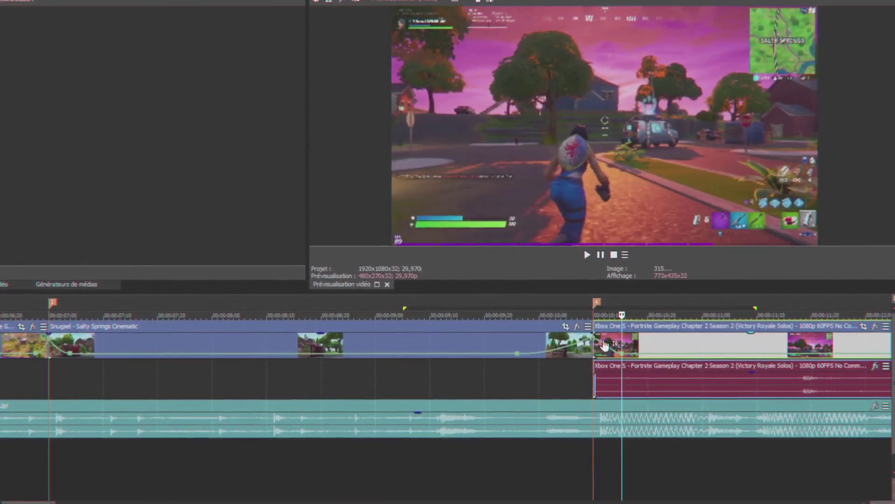
right_click(603, 343)
left_click(671, 393)
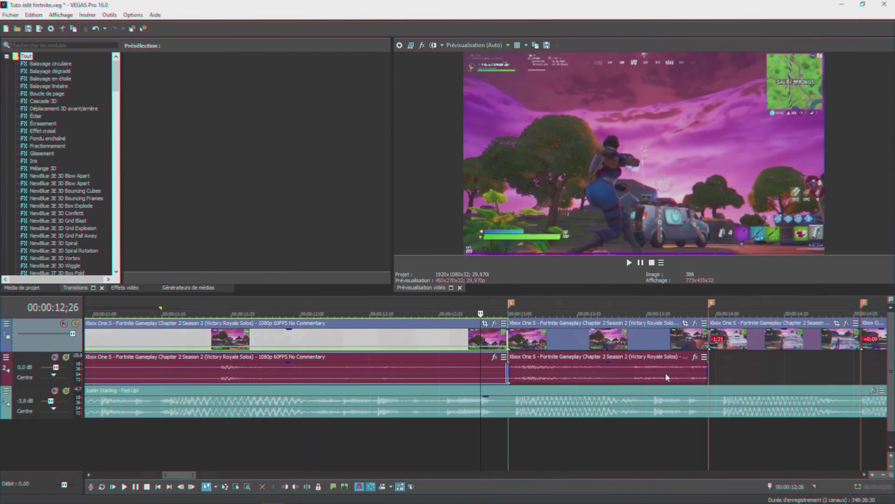
Step: Add a point at 00:00:12;23 and accelerate the clip toward the 00:00:13;00 cut with a slow fade (Fondu lent) curve
left_click(464, 348)
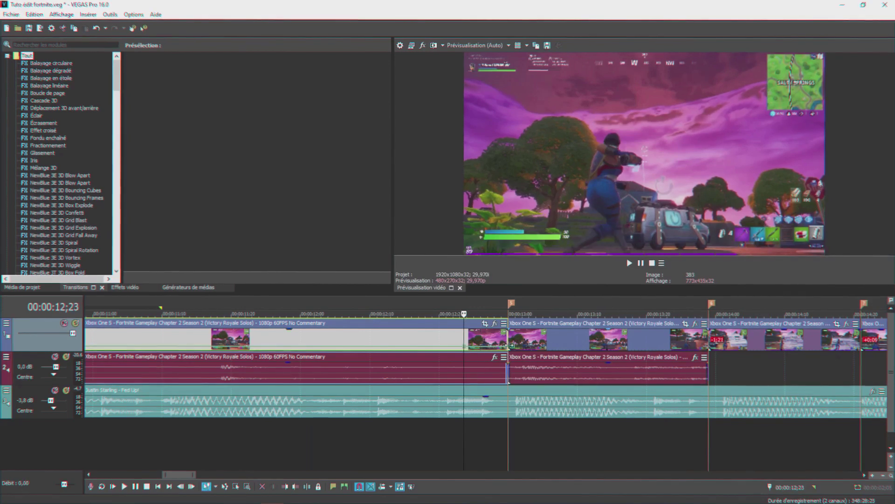
right_click(496, 339)
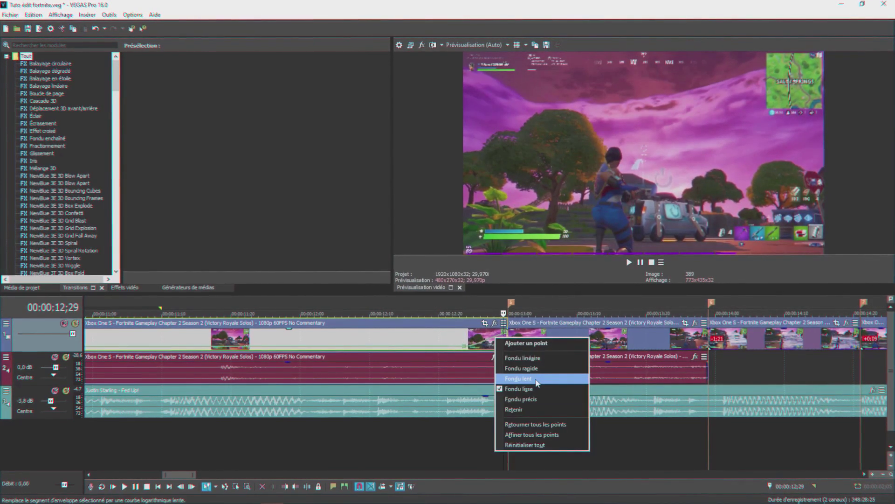
left_click(535, 379)
Step: Insert a speed envelope on the clip starting at the 00:00:13;00 cut and shape speed ramps at both of its ends
right_click(536, 341)
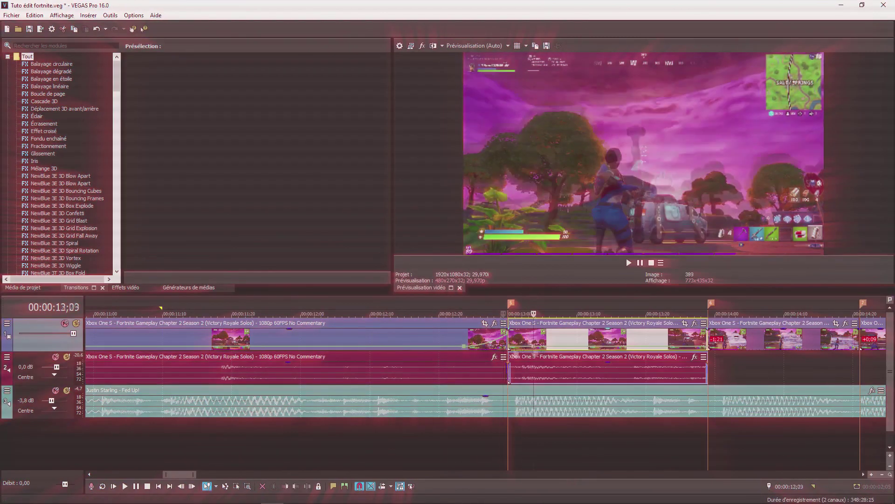
right_click(517, 339)
left_click(552, 382)
left_click(690, 346)
left_click(774, 377)
scroll(775, 377, "up", 1)
Step: Play back the new ramps and shape the speed envelope of the short clip ending at the 00:00:14;21 cut
key("space")
key("space")
right_click(416, 340)
left_click(451, 382)
left_click(599, 345)
scroll(601, 345, "down", 6)
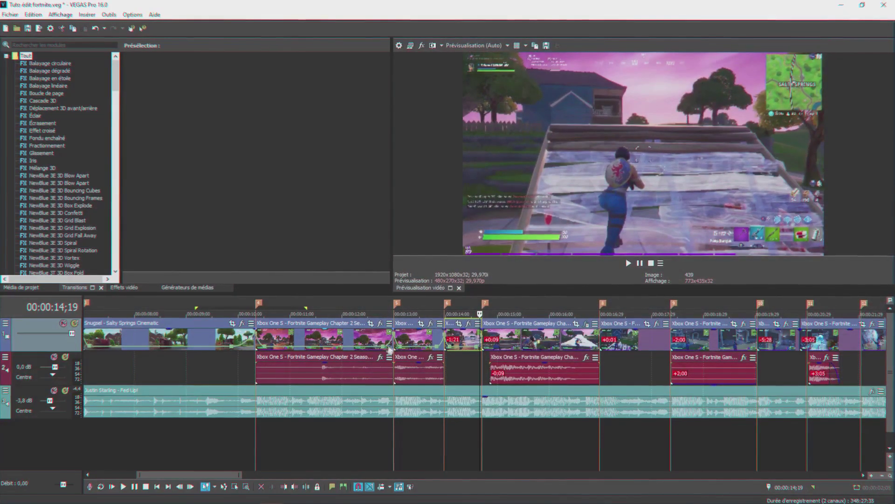
Step: Insert a speed envelope on the gameplay clip that starts at the 00:00:14;21 cut
scroll(473, 382, "up", 8)
scroll(480, 374, "up", 2)
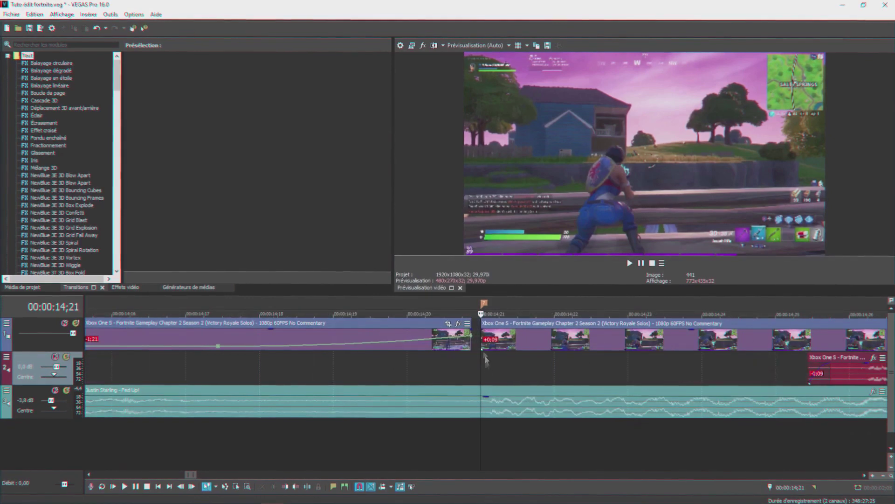
right_click(541, 339)
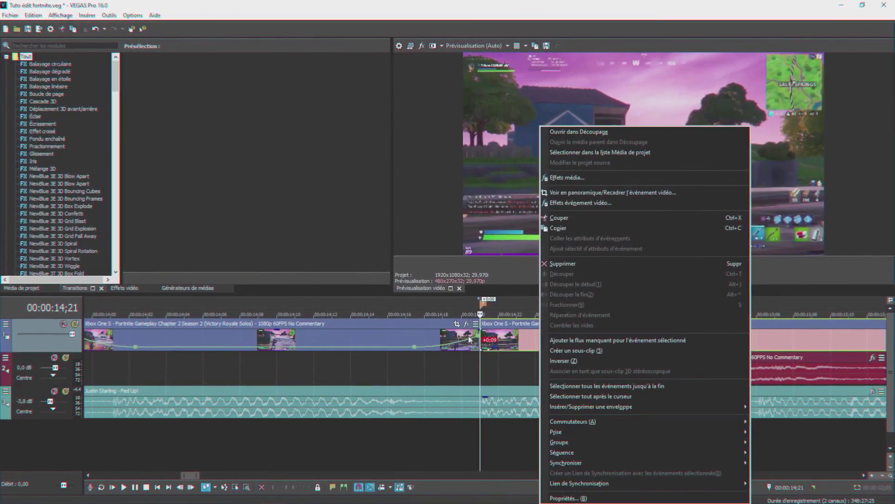
mouse_move(608, 413)
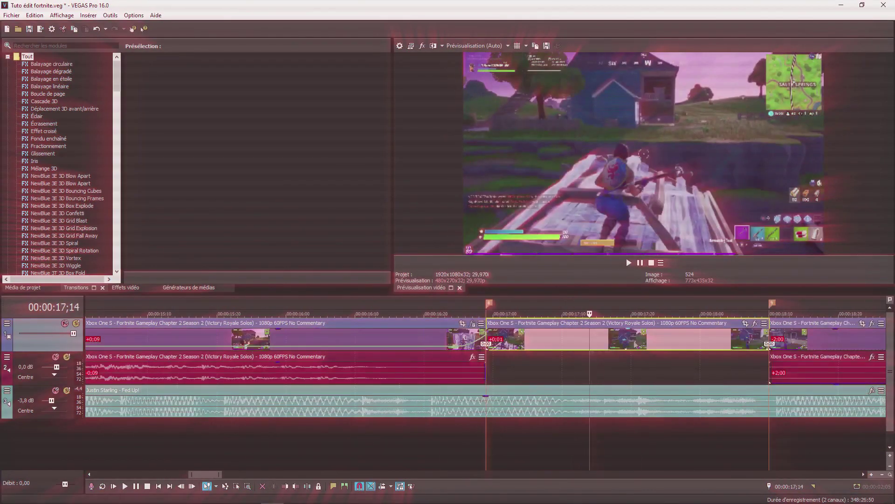
Step: Insert a speed envelope on the clip starting at marker 8 and slightly lower its level
right_click(600, 337)
mouse_move(654, 406)
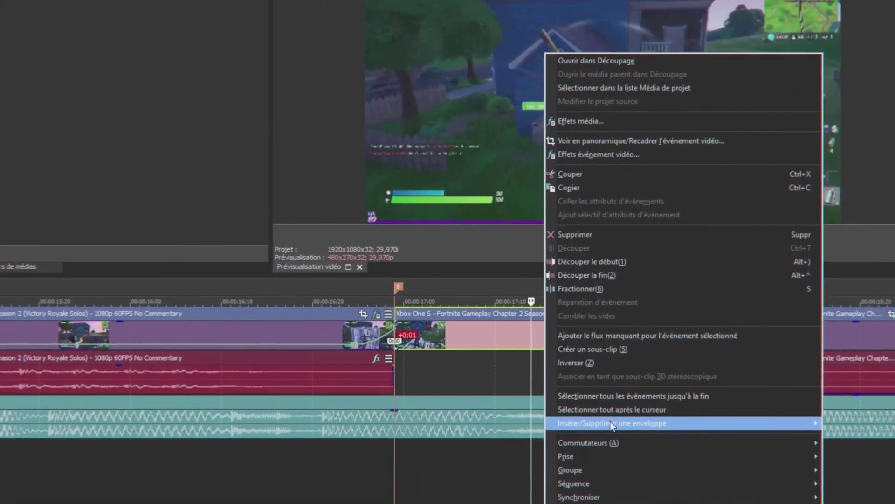
left_click(485, 423)
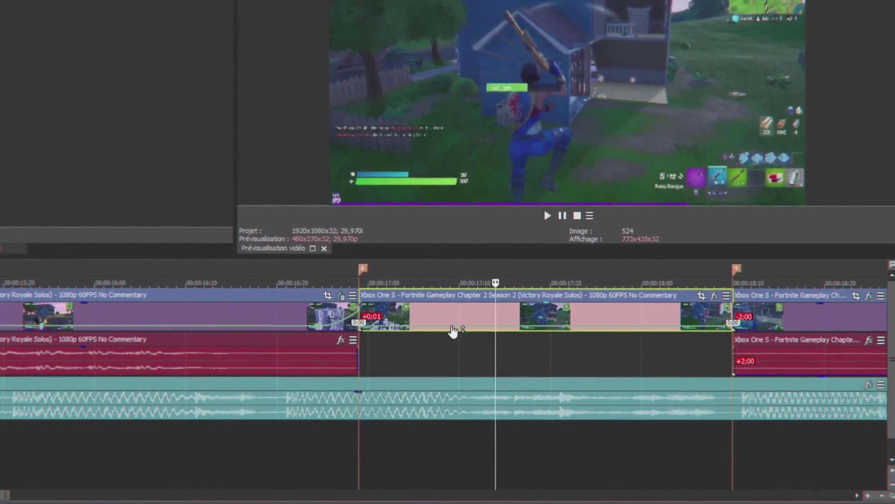
left_click_drag(453, 327, 455, 329)
Step: Play back a loop region spanning the cuts at markers 8 and 9 to check the speed ramps
scroll(452, 353, "down", 3)
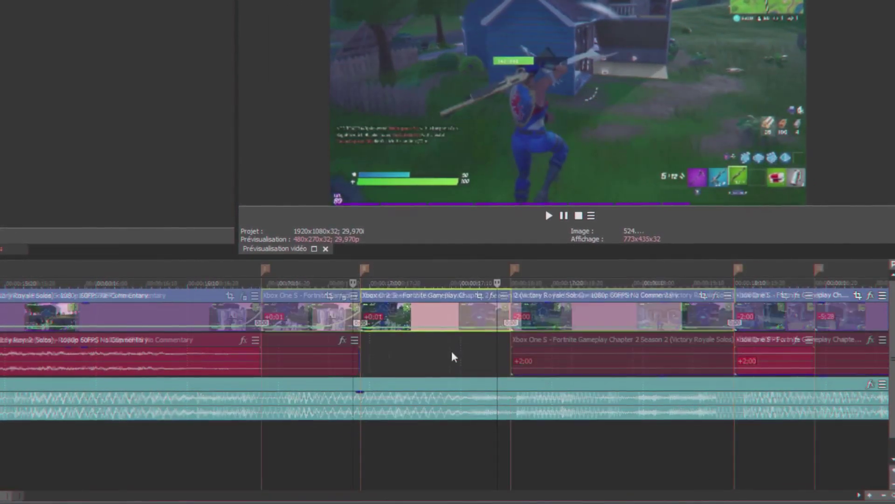
left_click_drag(243, 461, 465, 453)
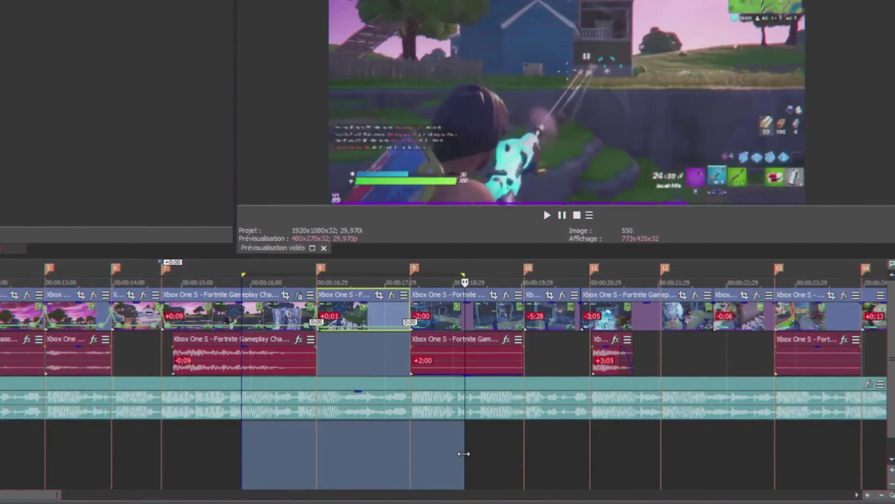
key("space")
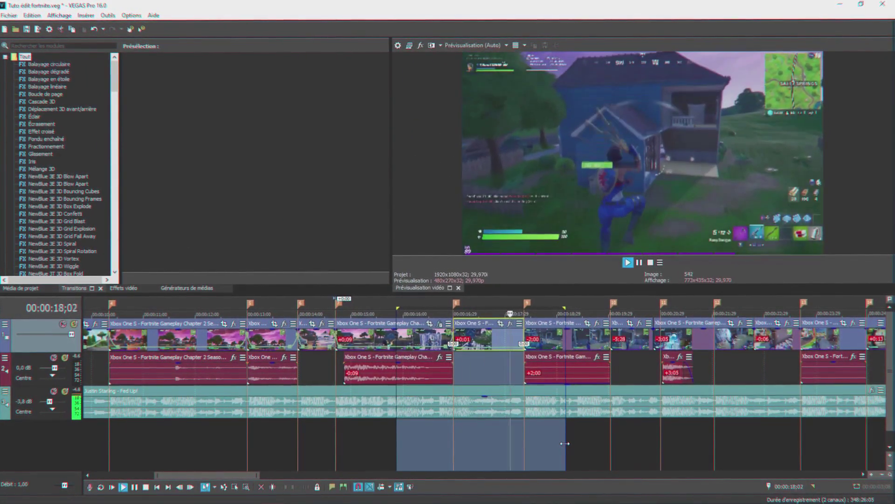
key("space")
Step: Insert a speed envelope on the gameplay clip that starts at marker 9
scroll(430, 398, "down", 5)
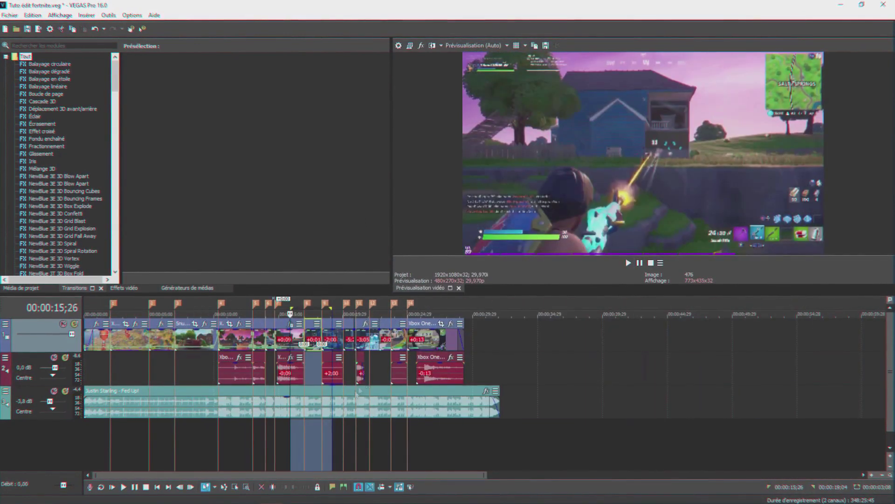
left_click(328, 412)
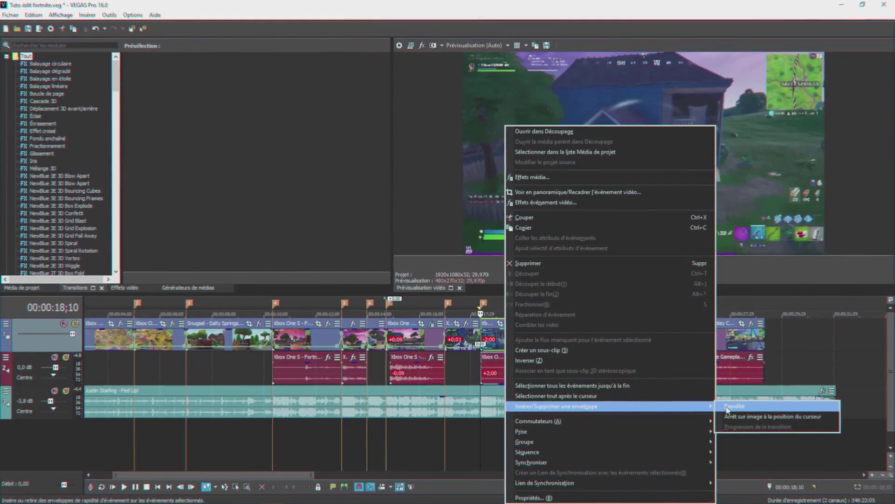
left_click(770, 416)
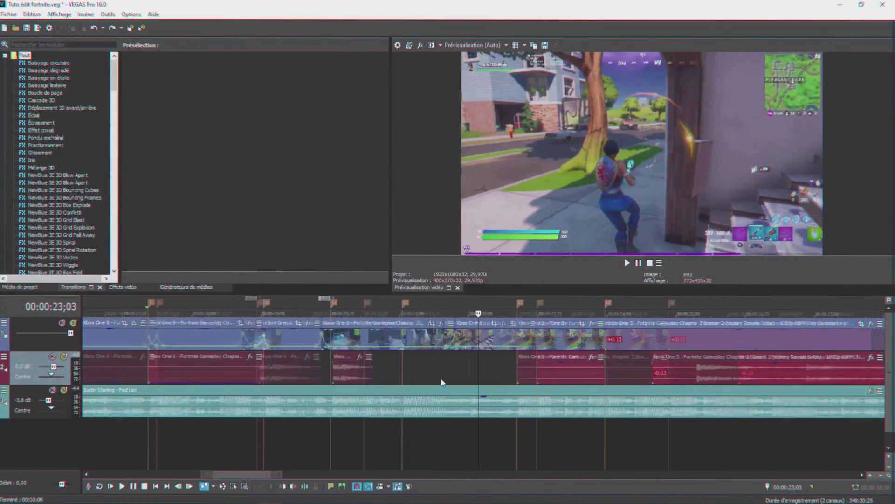
Step: Play back the region from 00:00:22;07 to 00:00:24;02 and adjust the speed ramp at the 00:00:23;20 cut
scroll(537, 387, "up", 5)
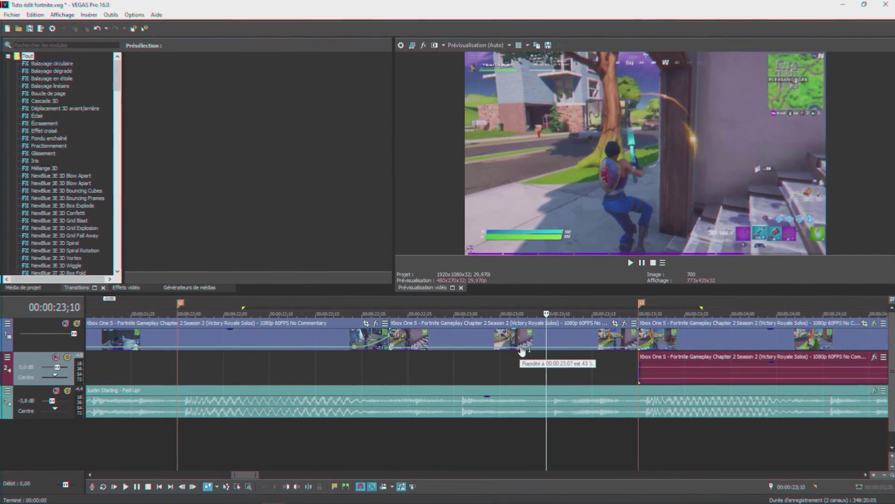
left_click_drag(701, 373, 750, 375)
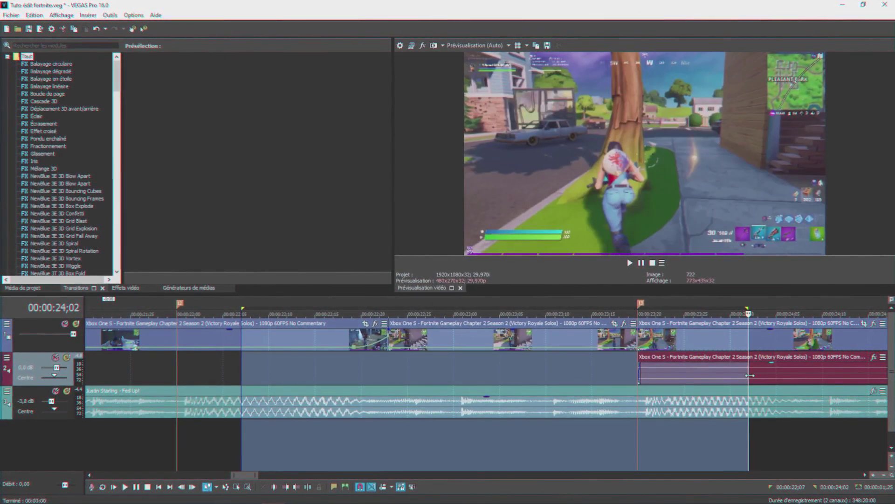
key("space")
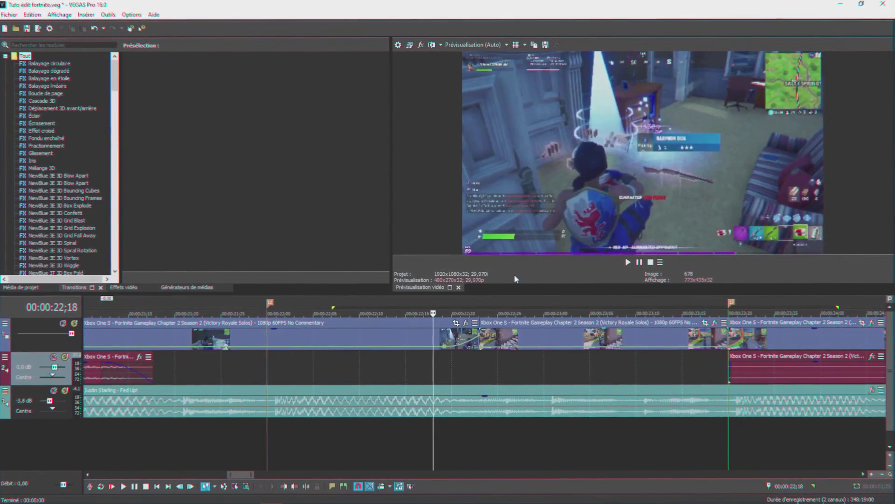
left_click(469, 359)
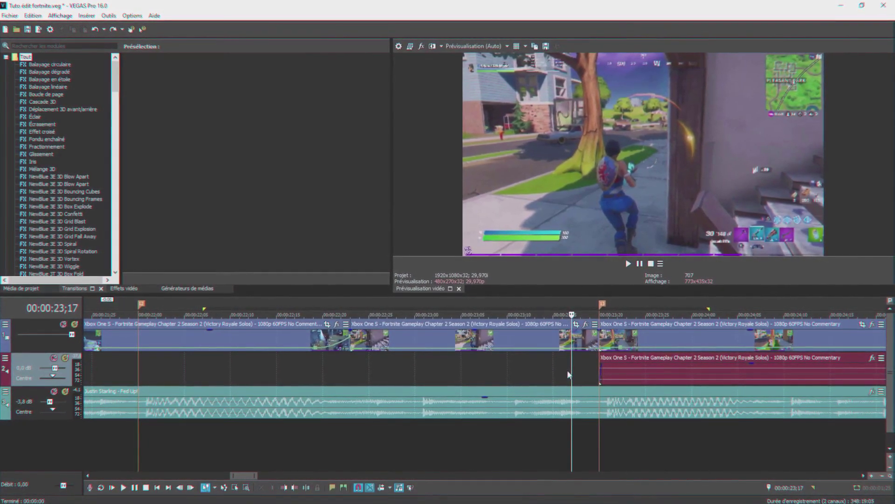
right_click(602, 348)
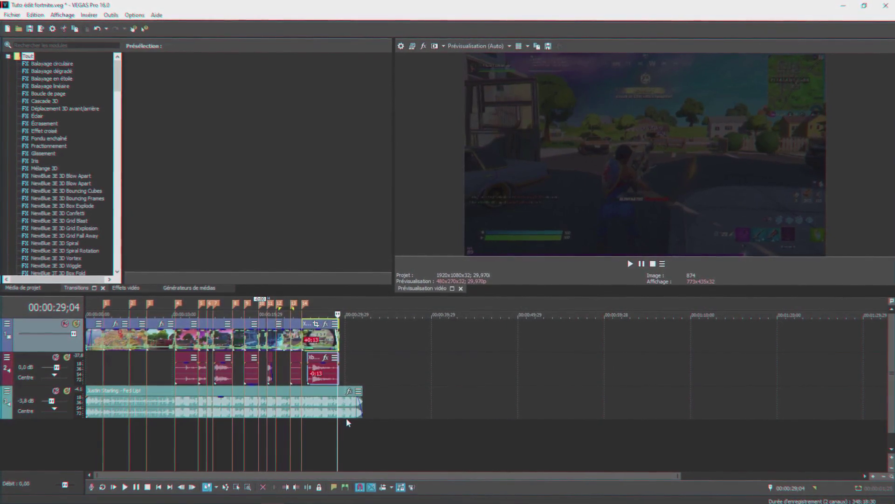
Step: Set a loop region over the whole montage from 00:00:00;00 to 00:00:32;01 and preview it with a dynamic RAM preview
scroll(275, 385, "up", 5)
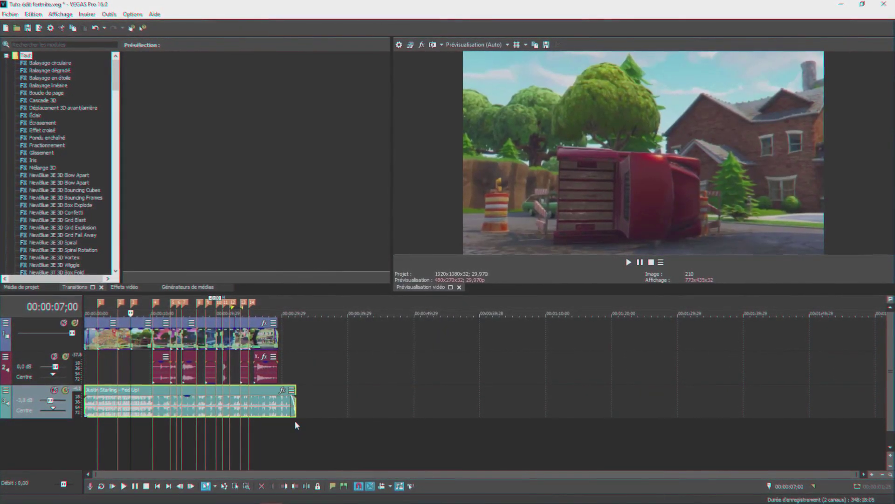
left_click_drag(295, 426, 12, 434)
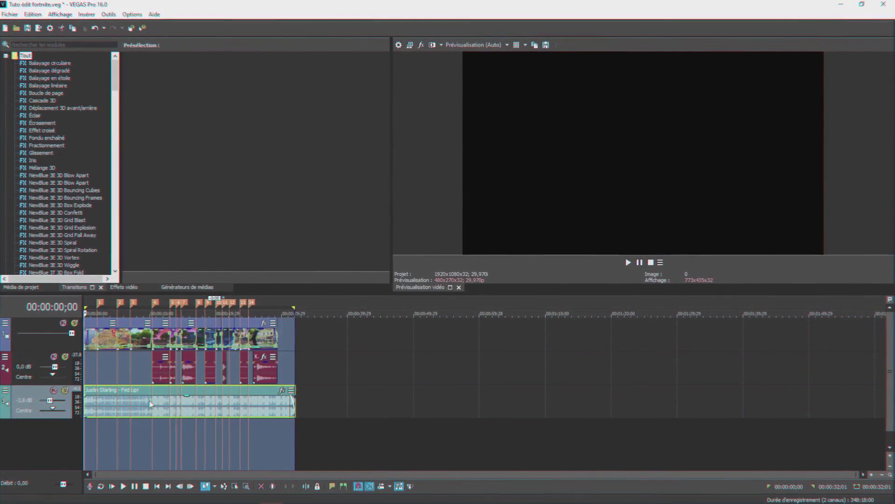
key("shift+b")
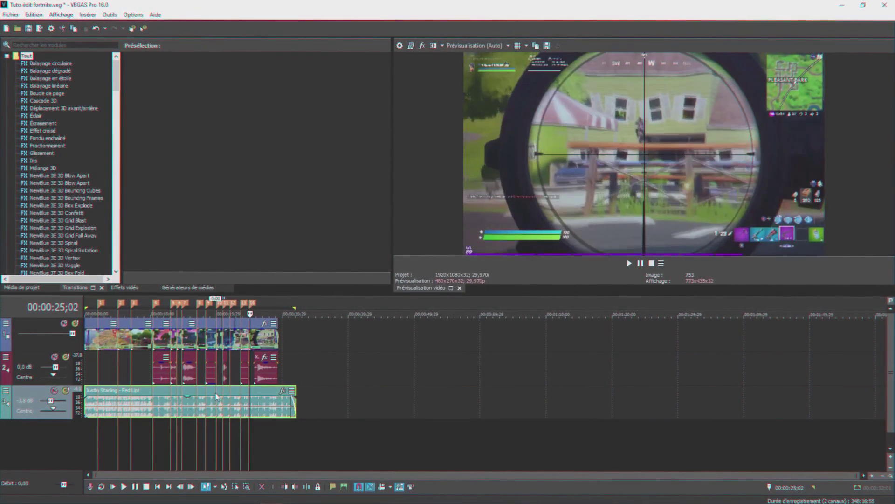
key("space")
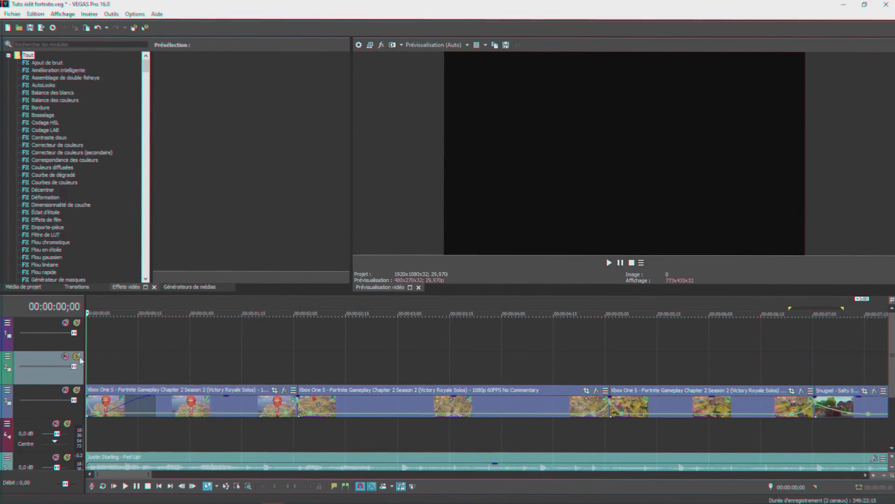
key("space")
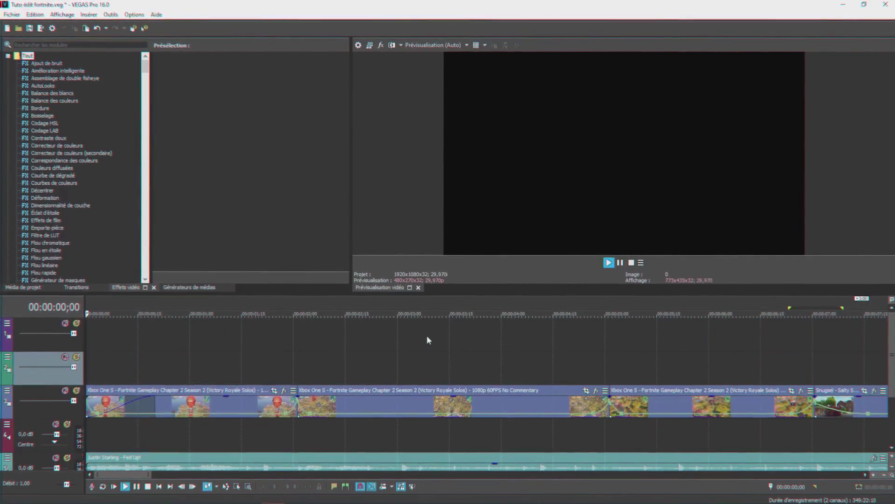
key("space")
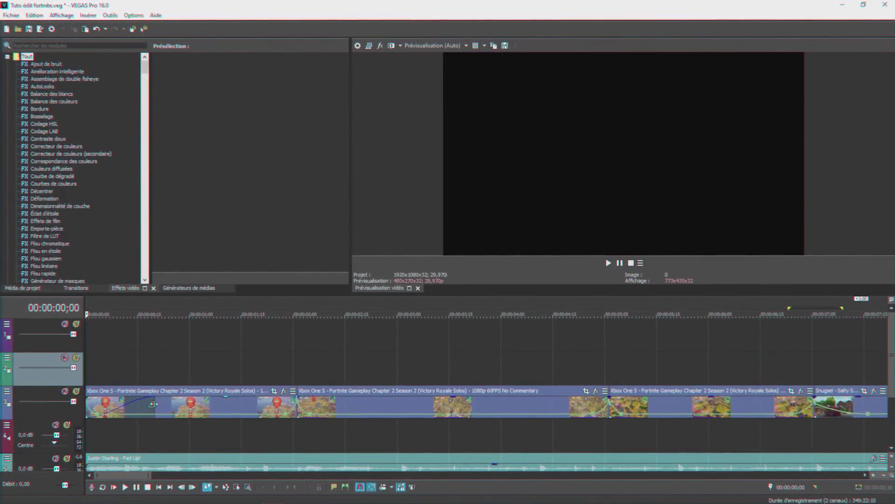
right_click(154, 404)
left_click(172, 441)
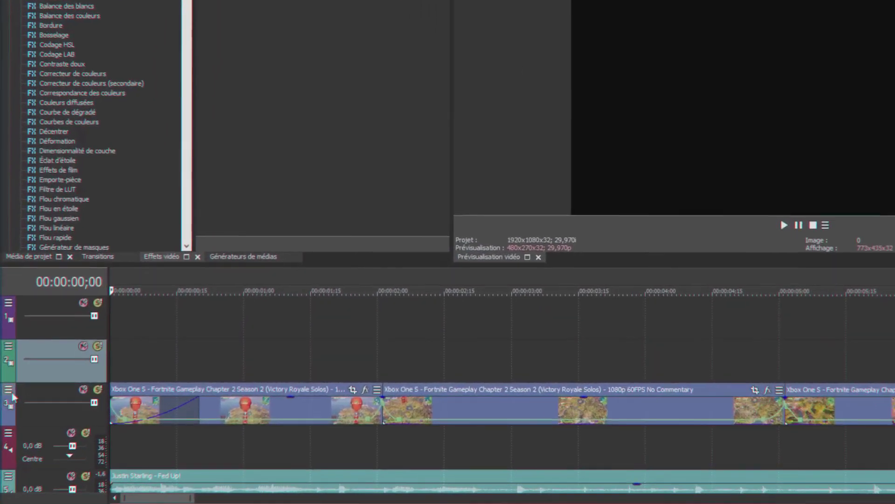
Step: Open the track effects of the gameplay video track and add Magic Bullet Looks to its effect chain
right_click(7, 398)
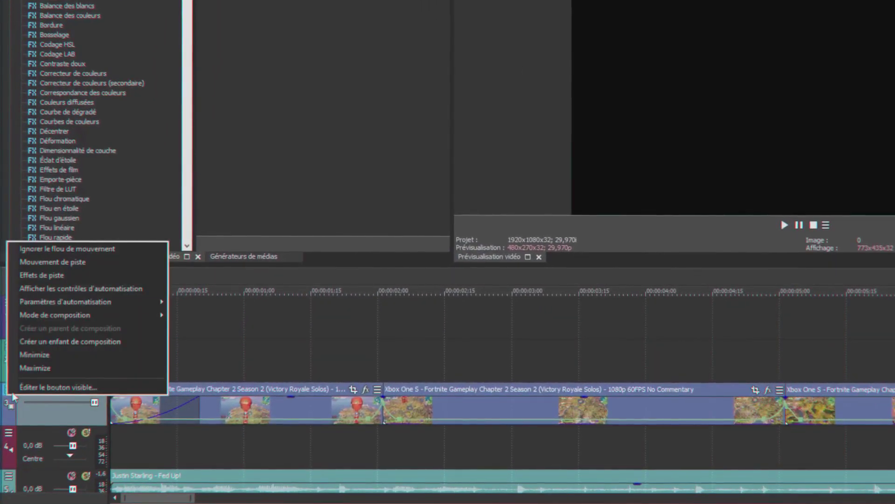
left_click(41, 275)
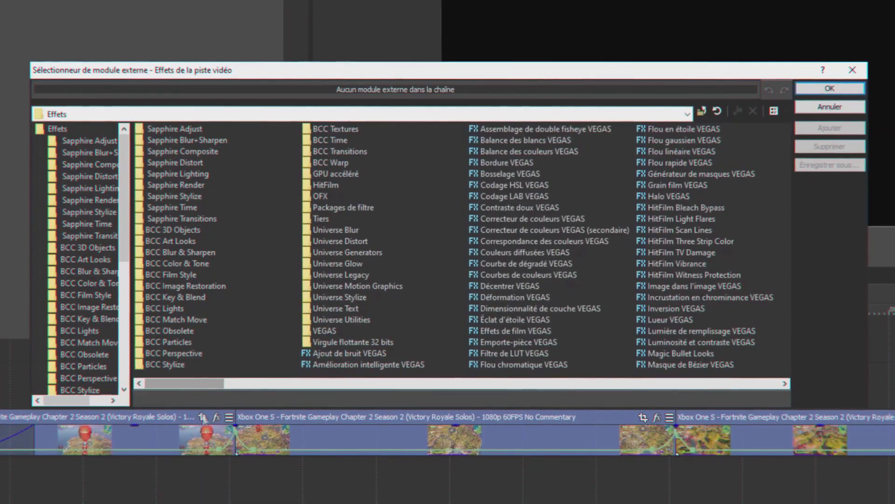
mouse_move(227, 382)
left_mouse_down()
mouse_move(306, 384)
mouse_move(239, 383)
left_mouse_up()
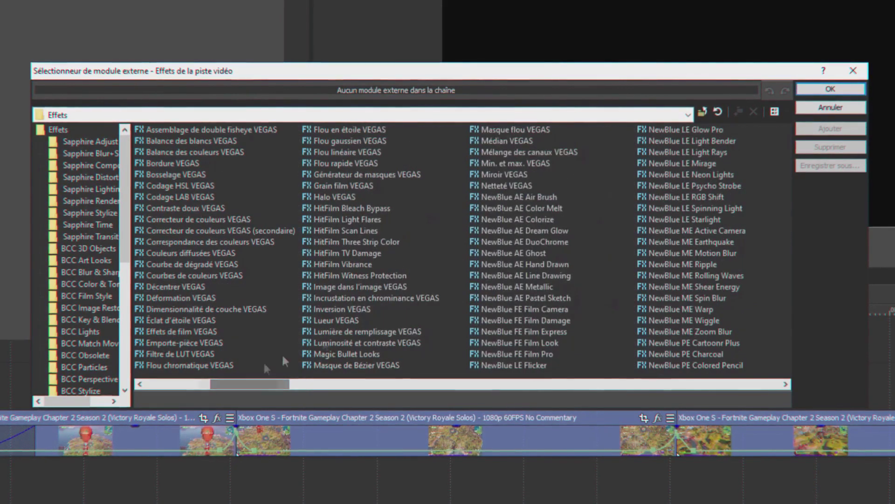
double_click(348, 353)
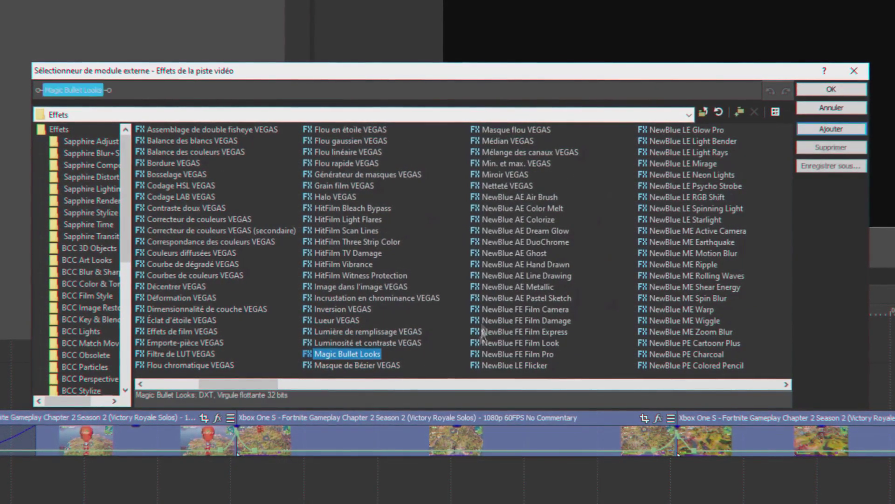
Step: Add the S_Glow and S_Flicker effects to the gameplay track's effect chain and confirm the chain
left_click(537, 309)
scroll(578, 342, "down", 5)
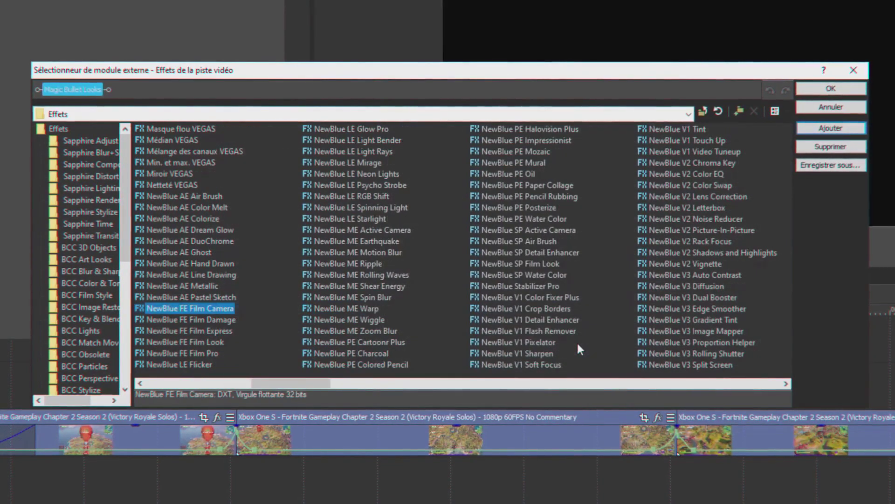
scroll(575, 340, "down", 5)
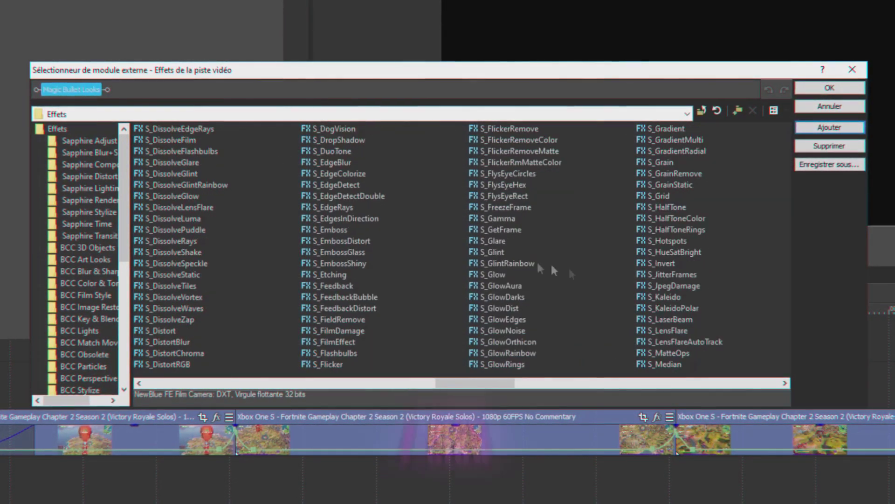
double_click(491, 274)
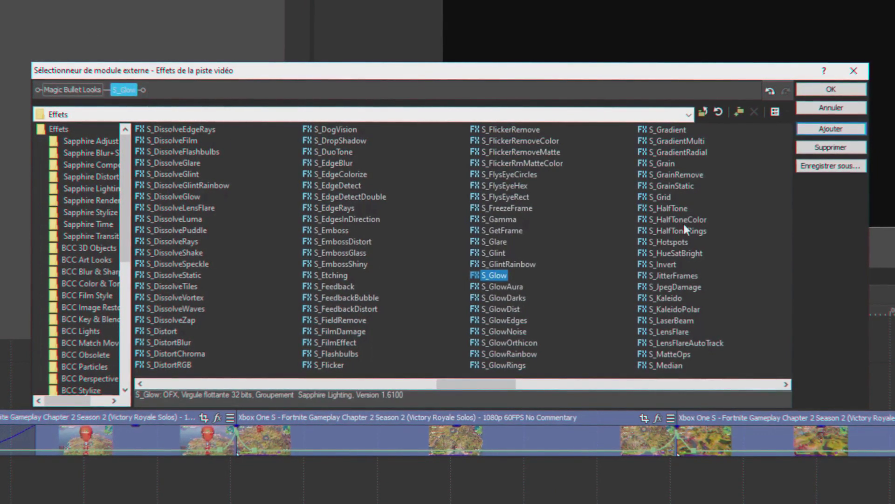
scroll(684, 223, "down", 1)
scroll(684, 223, "down", 1)
scroll(684, 224, "up", 2)
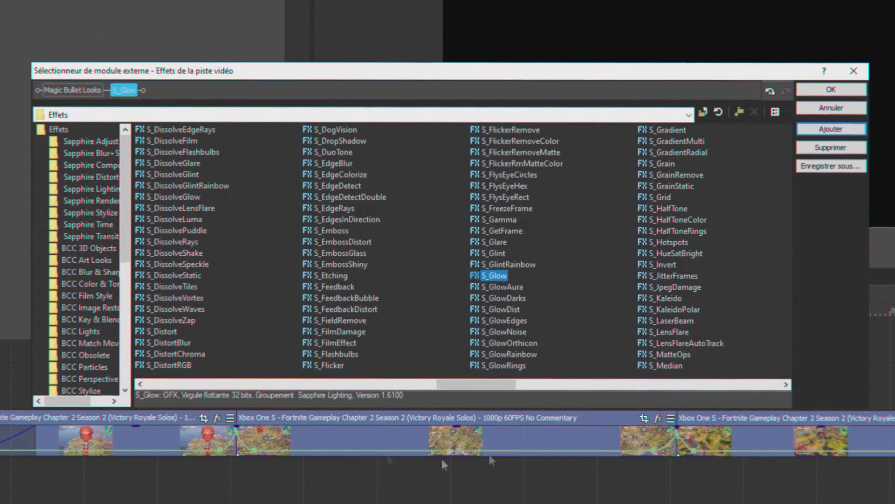
double_click(336, 367)
left_click(848, 92)
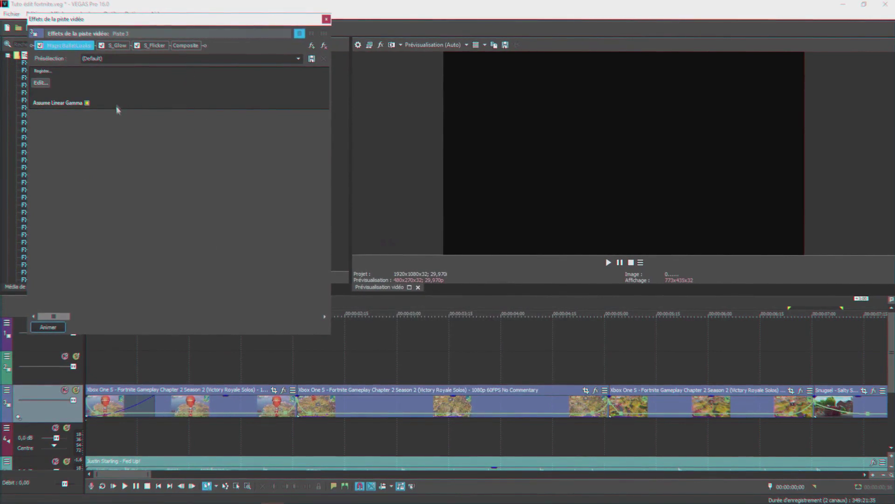
Step: Place the playhead at 00:00:01;17 on the balloon shot and disable the S_Glow and S_Flicker track effects
left_click(248, 366)
left_click(101, 46)
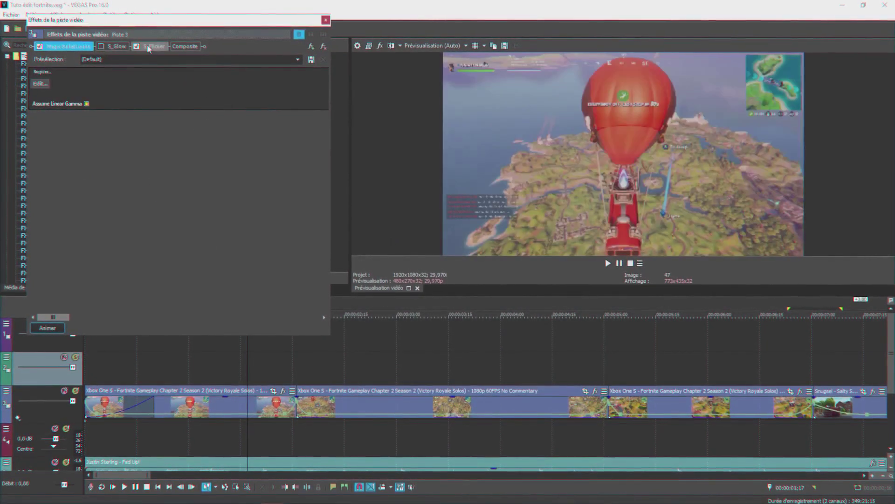
left_click(136, 46)
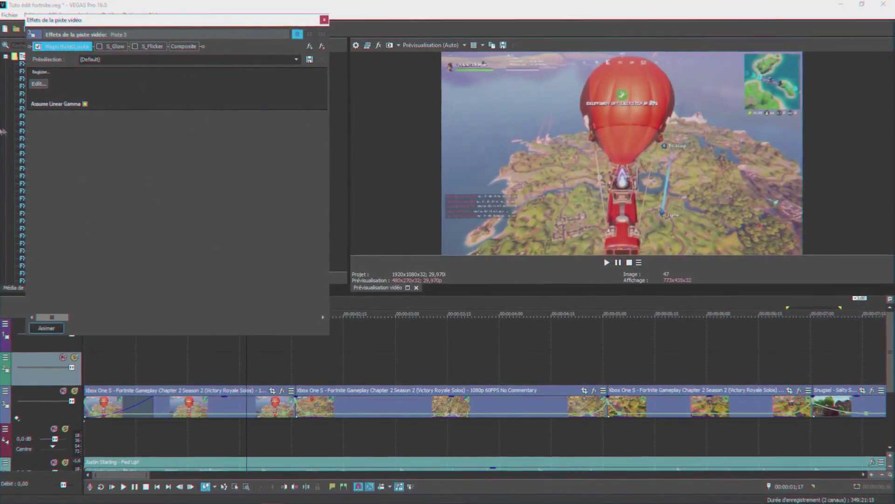
Step: Edit the Magic Bullet Looks effect and apply the Epic look from the Cinematic category
left_click(42, 85)
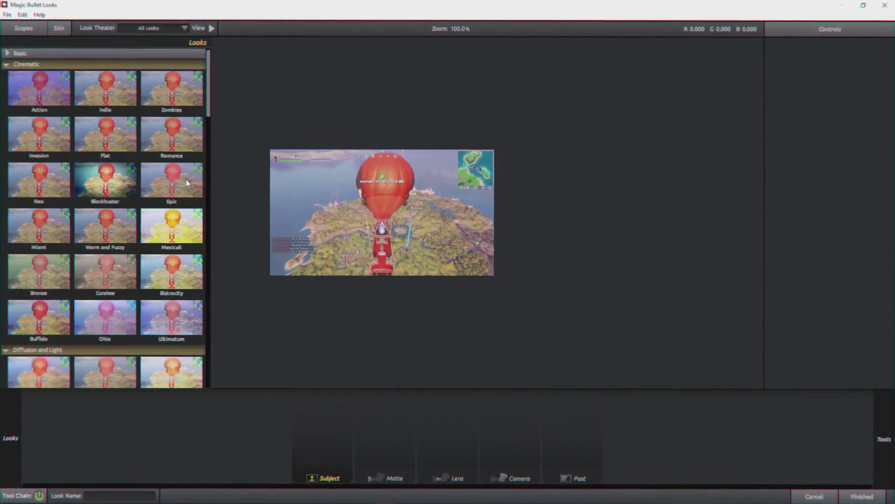
left_click(173, 180)
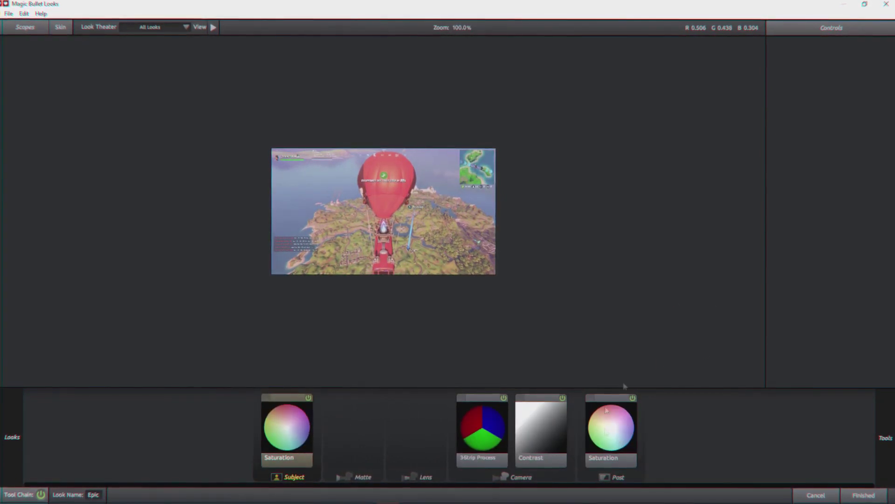
left_click(869, 497)
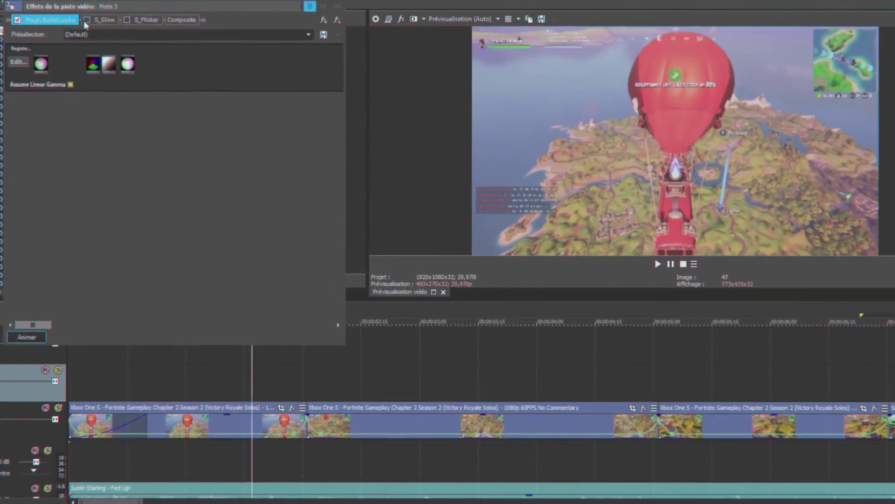
Step: Enable S_Glow, set its Brightness to 1, and disable the effect again
left_click(86, 20)
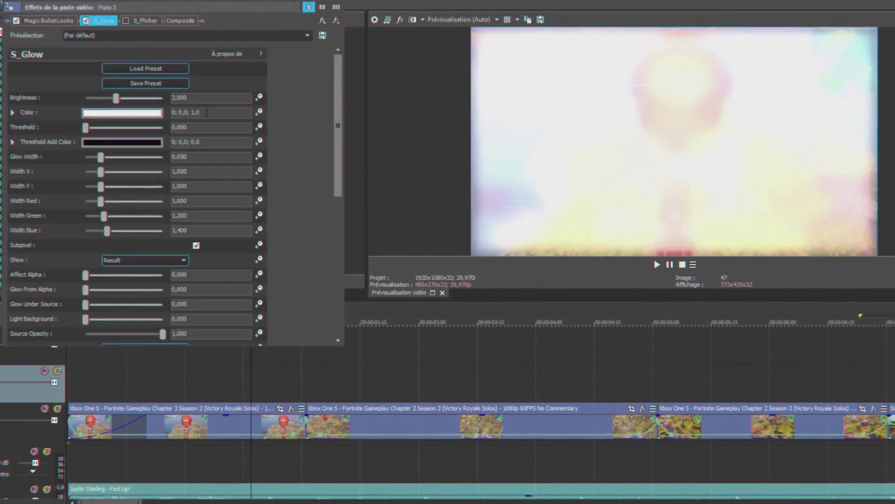
double_click(201, 99)
type("1")
key("Return")
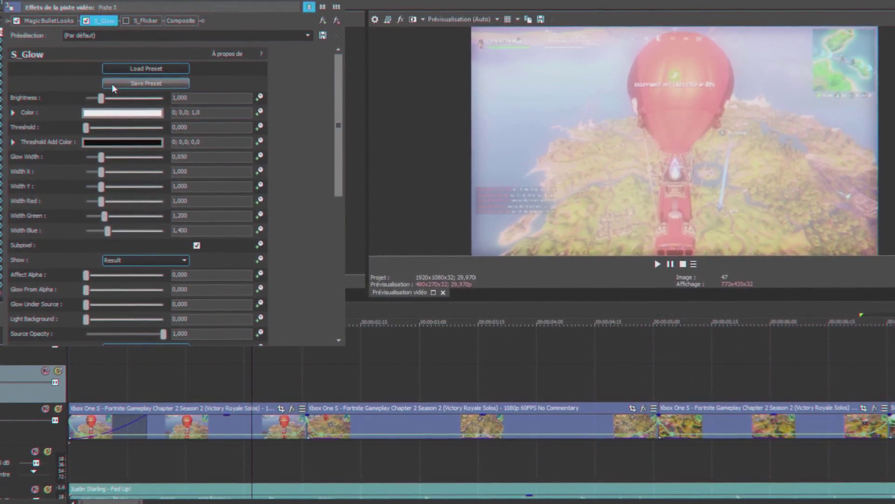
left_click(87, 21)
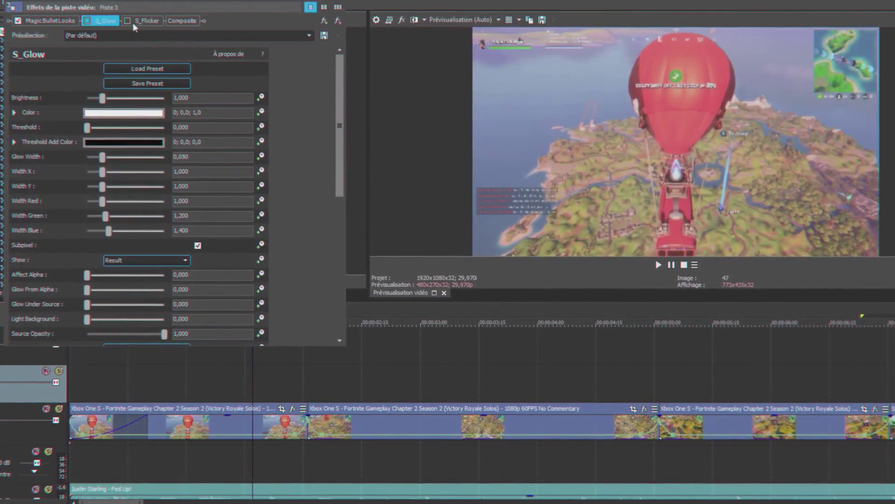
Step: Enable the S_Flicker track effect, load its "effet clignot" preset, and set Amplitude to 0,15
left_click(127, 21)
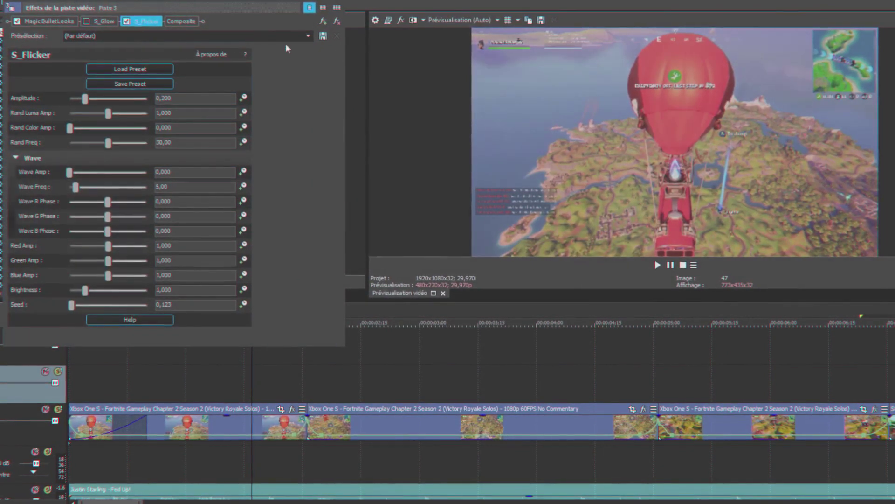
left_click(307, 37)
left_click(85, 51)
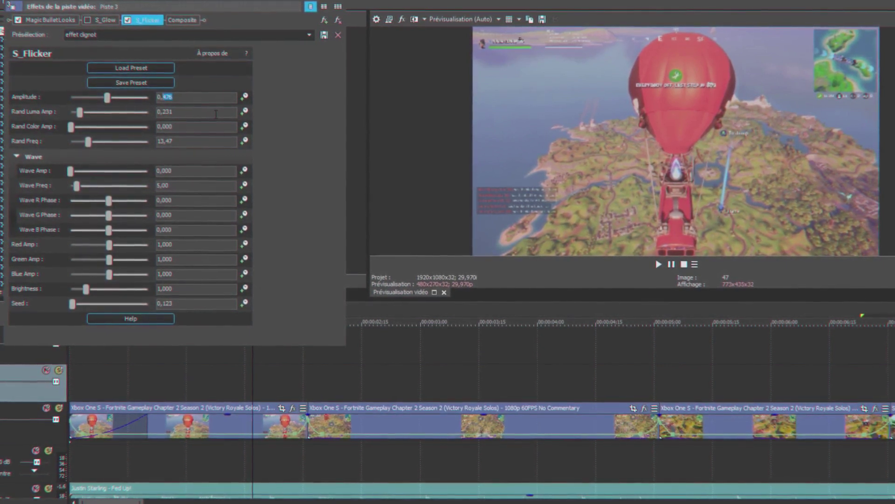
type("0,15")
key("Return")
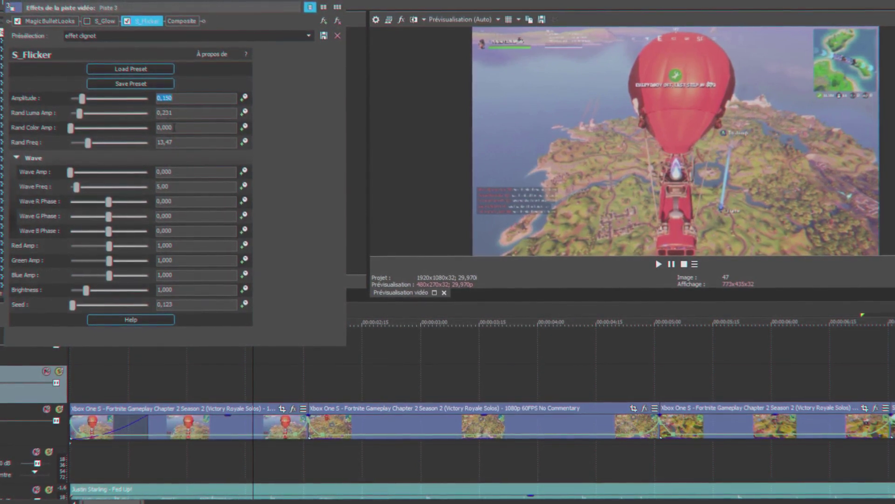
Step: Enable S_Glow, animate its Brightness, and add a keyframe with value 1 at the first cut, 00:00:02;01
left_click(104, 21)
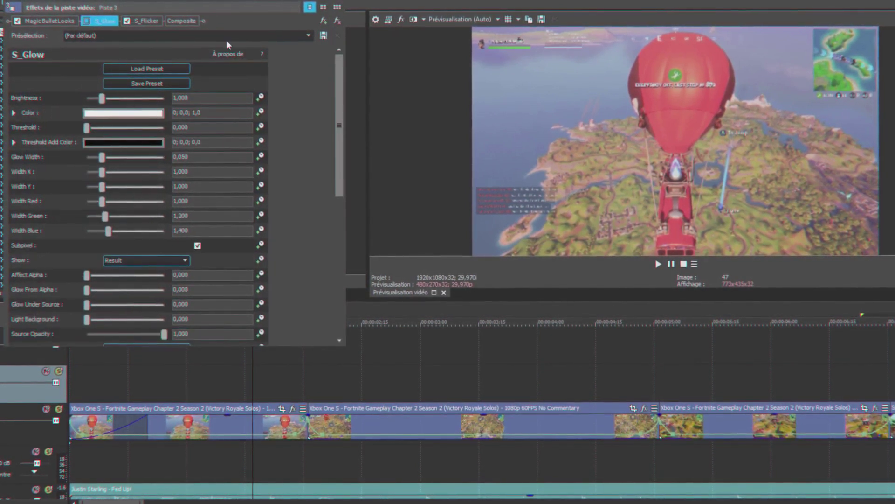
left_click(87, 20)
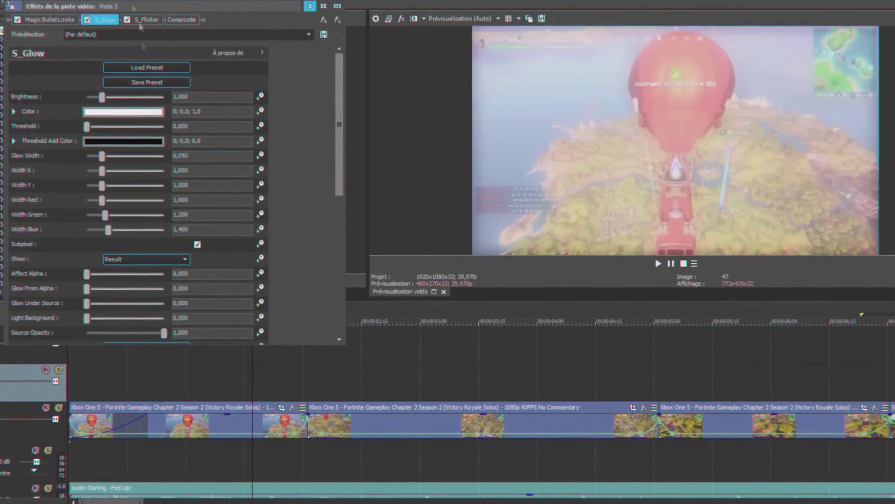
left_click(259, 99)
left_click_drag(276, 6, 370, 7)
left_click(306, 391)
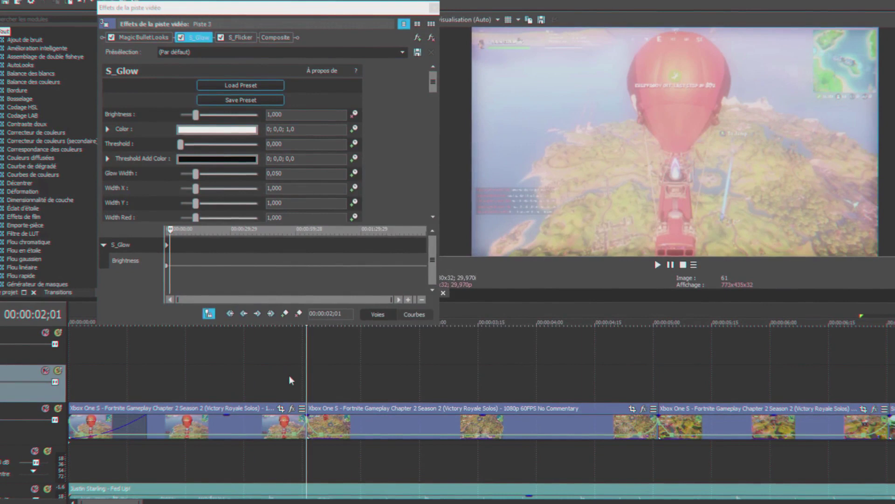
left_click(169, 251)
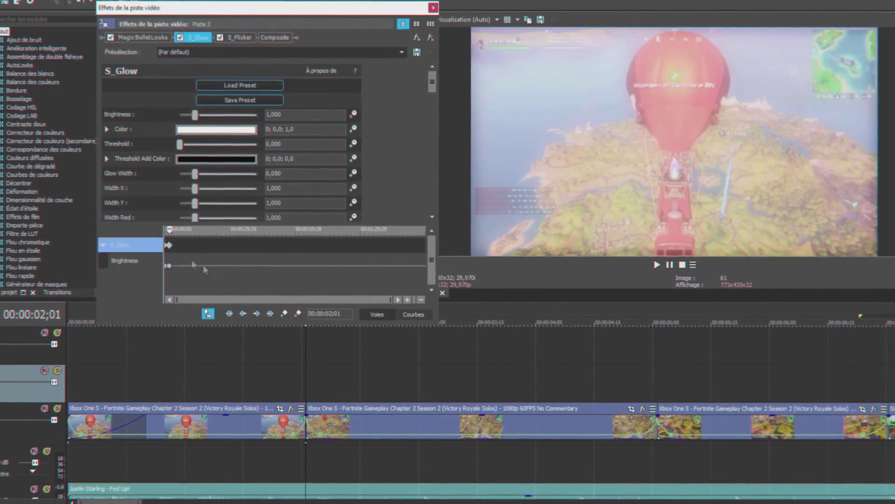
scroll(203, 265, "up", 5)
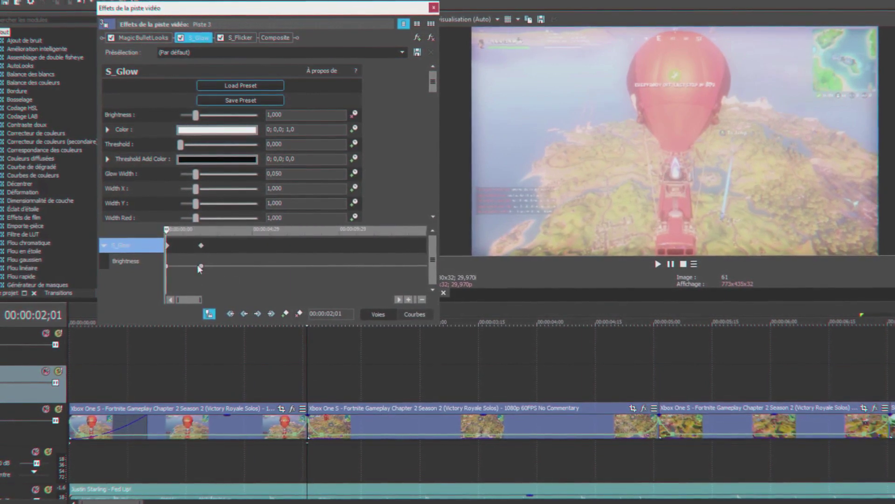
scroll(267, 285, "up", 3)
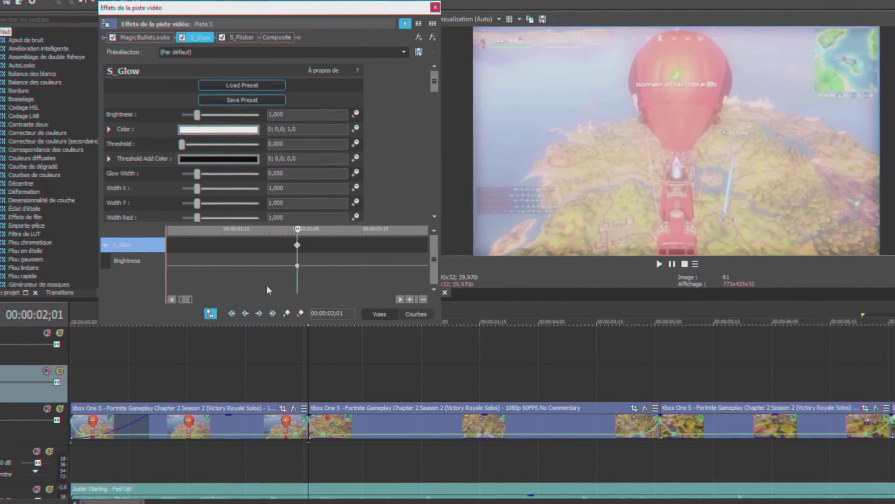
Step: Add an S_Glow Brightness keyframe of 0 at 00:00:01;15, before the first cut
key("Left")
key("Left")
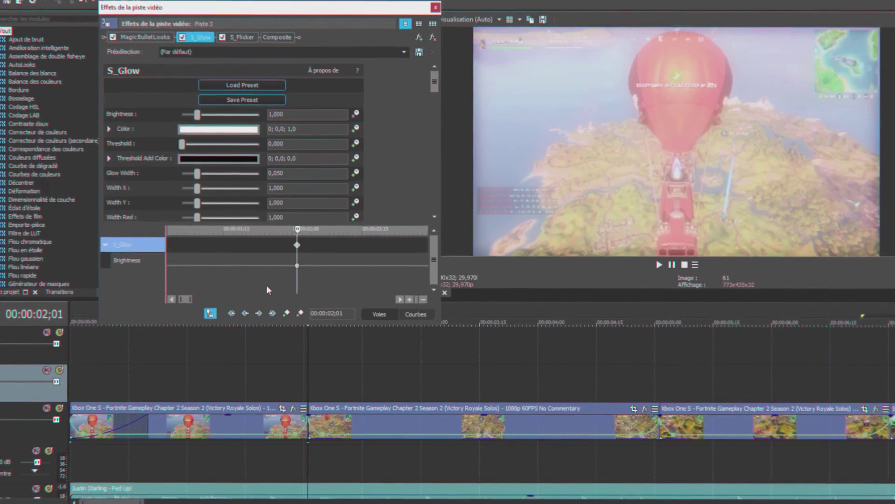
key("Left")
key("Left")
key("Left")
key("Left")
key("Left")
key("Left")
key("Left")
key("Left")
key("Left")
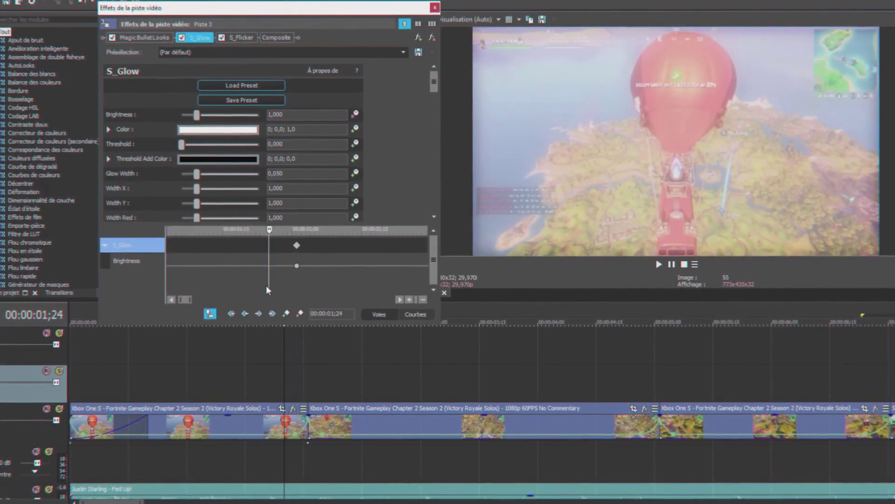
key("Left")
key("Left")
key("Left")
key("Left")
key("Left")
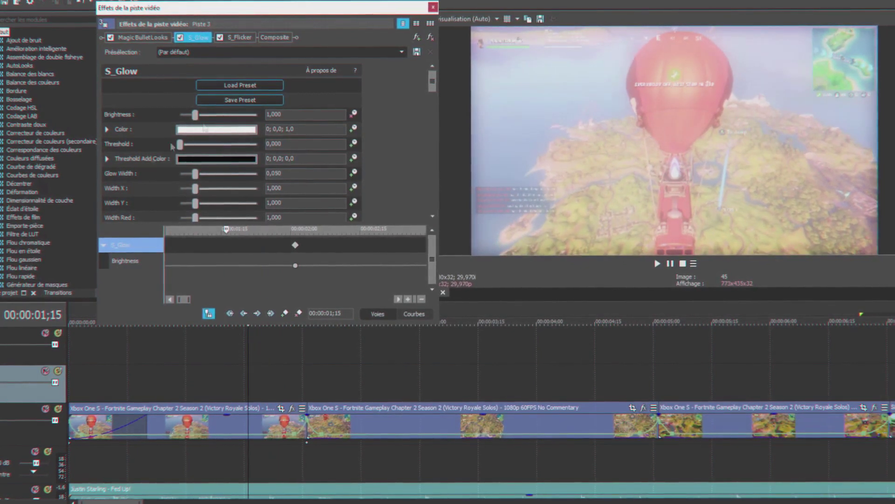
double_click(277, 115)
type("0")
key("Return")
left_click(227, 245)
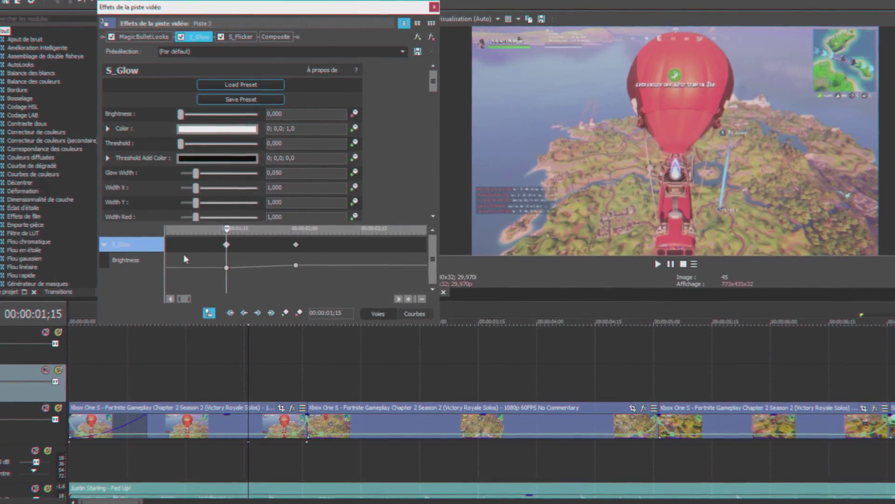
Step: Add an S_Glow Brightness keyframe of 0 at 00:00:02;16, after the first cut
key("Right")
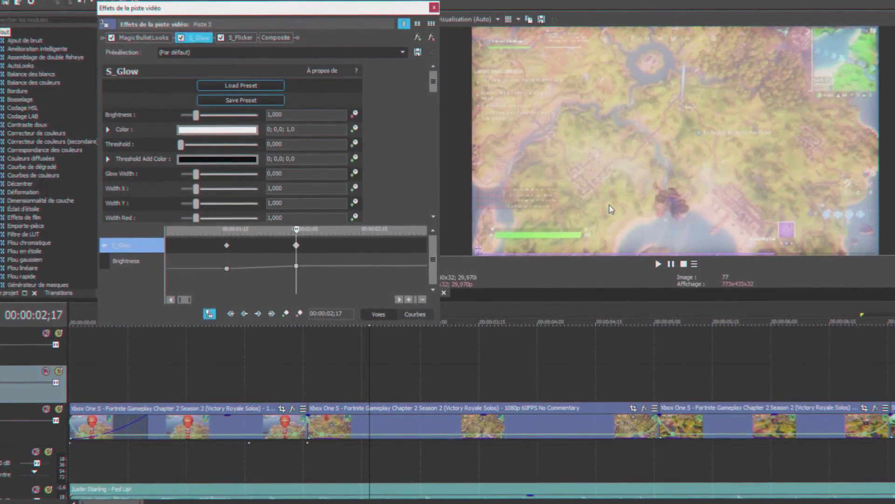
key("Left")
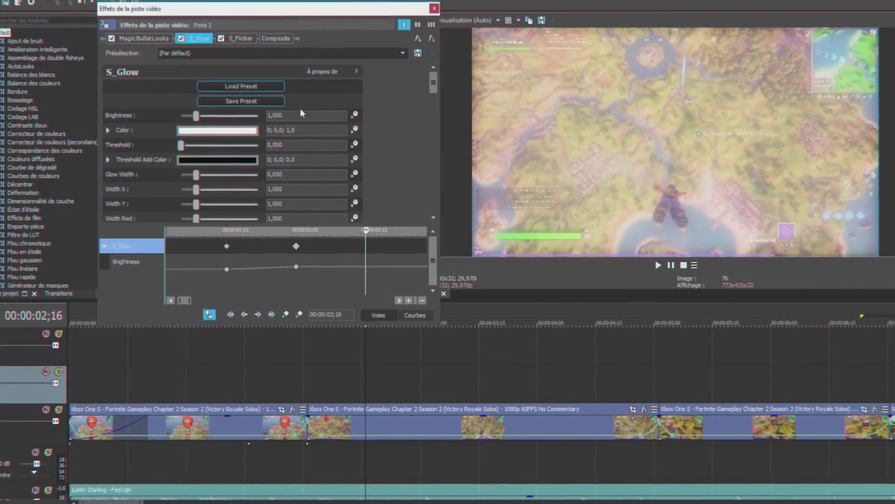
double_click(289, 115)
type("0")
key("Return")
Step: Examine frame by frame how the glow rises and fades around the first cut
left_click(299, 247)
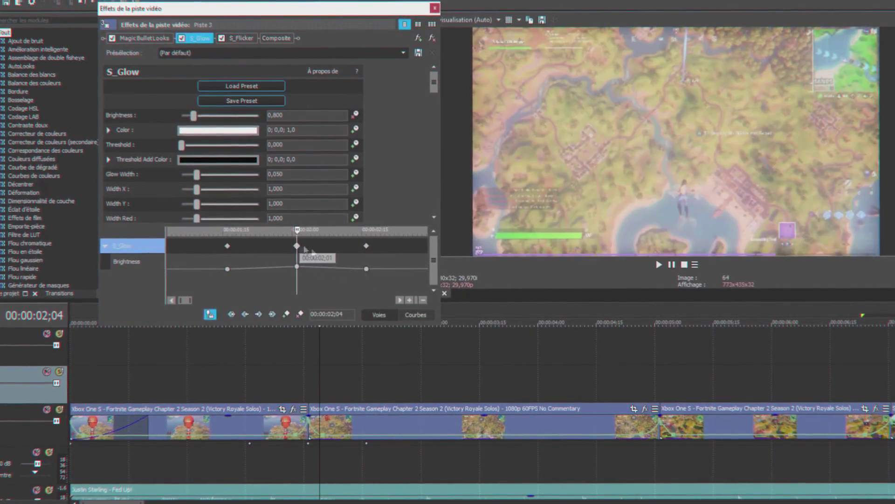
left_click_drag(297, 230, 307, 231)
left_click(300, 245)
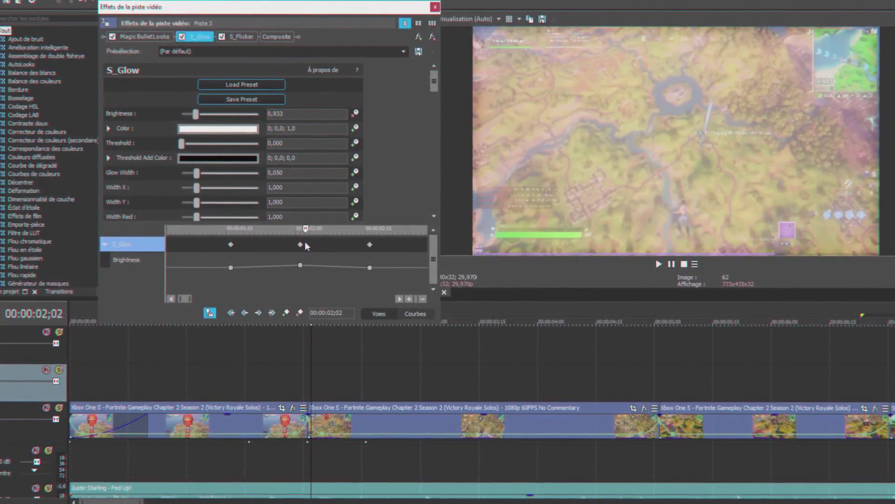
key("Right")
key("Right")
key("Right")
key("Left")
key("Left")
key("Left")
key("Left")
key("Left")
key("Left")
key("Left")
key("Left")
key("Left")
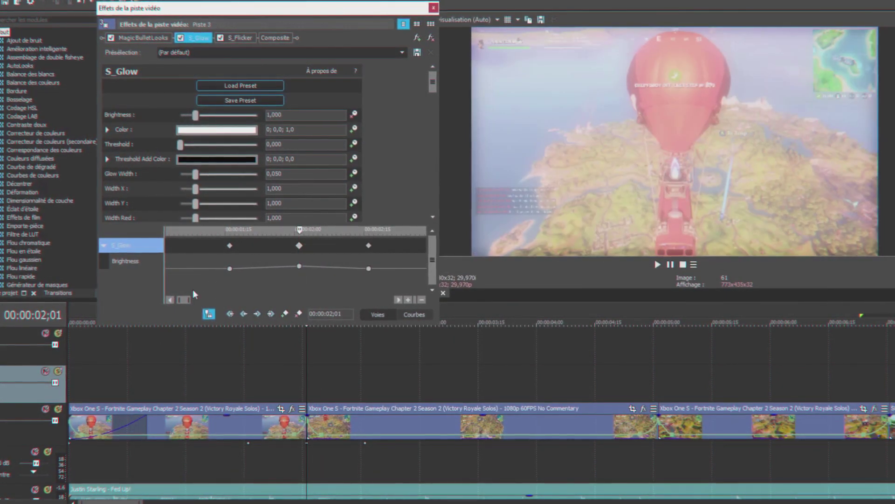
Step: Turn off cursor synchronisation in the effect's keyframe timeline, place its cursor at several times, and restore synchronisation
left_click(209, 315)
left_click(195, 258)
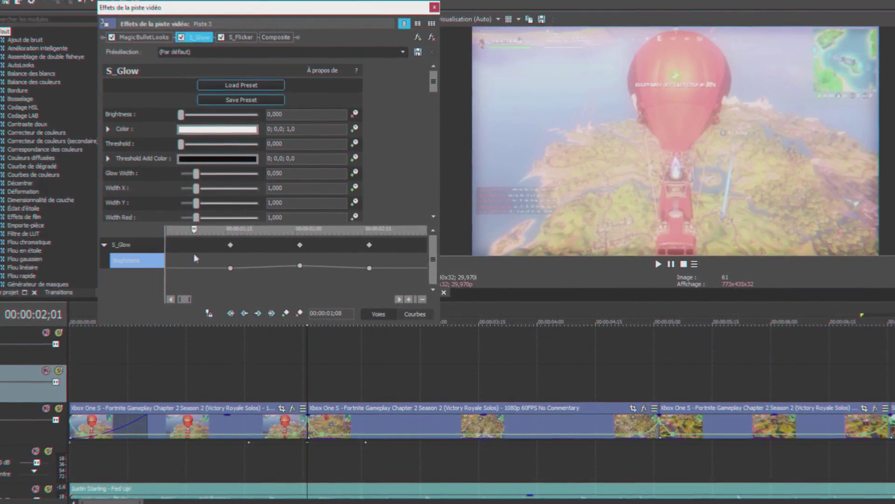
left_click(370, 244)
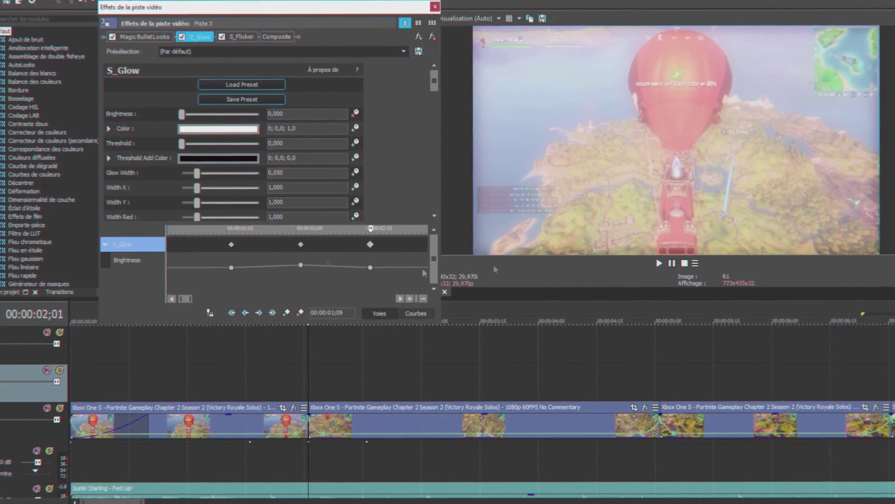
left_click(208, 313)
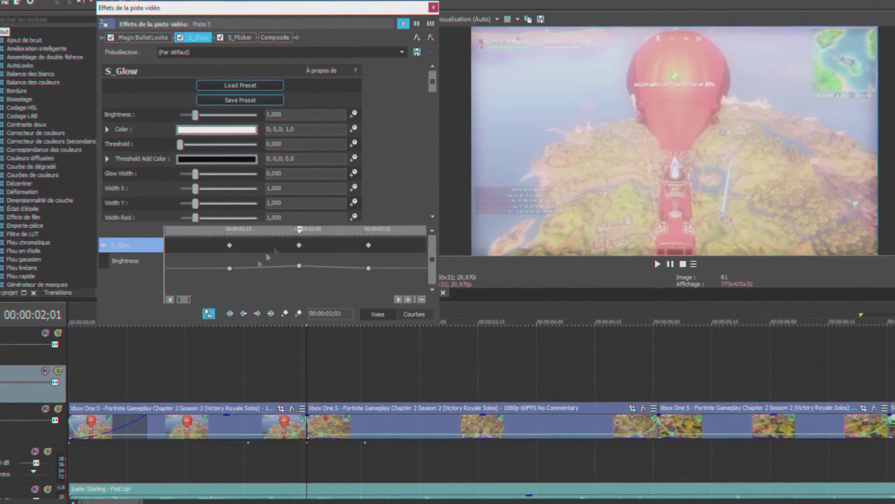
left_click(209, 314)
left_click(326, 251)
left_click(416, 251)
left_click(189, 259)
left_click(279, 251)
left_click(346, 252)
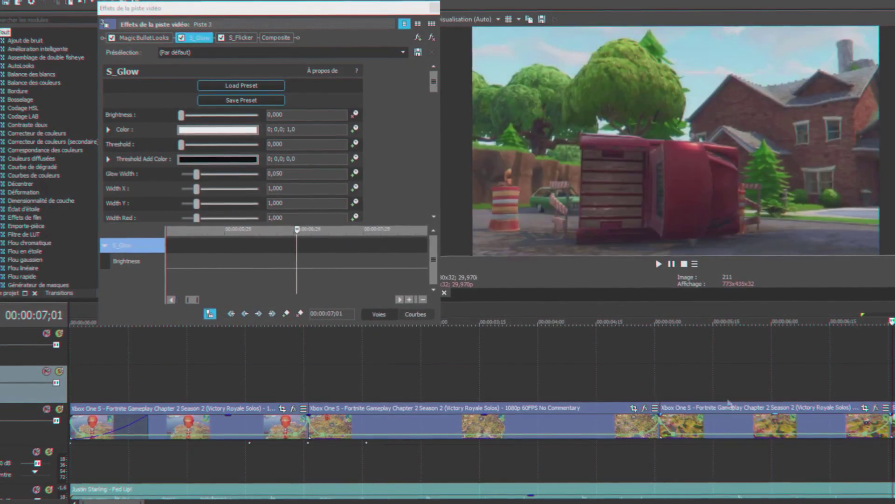
Step: Add an S_Glow Brightness keyframe of 1 at 00:00:07;01, on the cut to the Salty Springs cinematic clip
double_click(277, 115)
type("1")
key("Return")
left_click(298, 243)
Step: Add an S_Glow Brightness keyframe of 0 at 00:00:06;15, before the Salty Springs cut
key("Left")
key("Left")
key("Left")
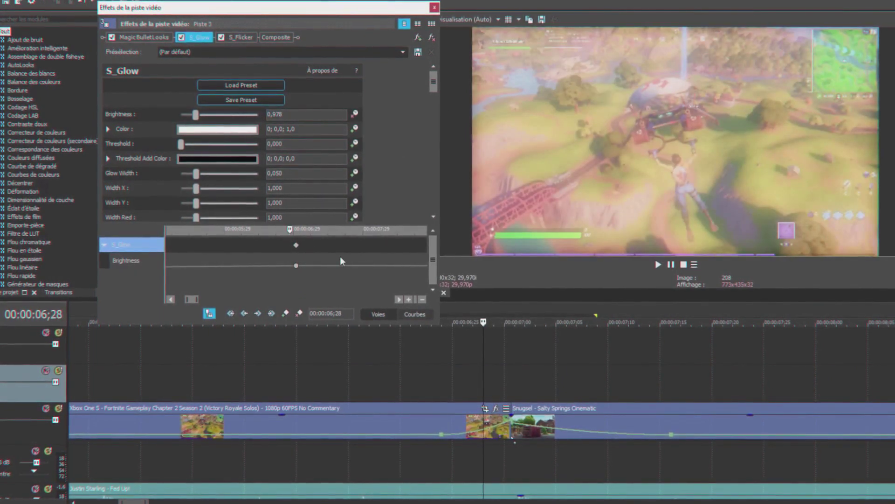
key("Left")
key("Left")
key("Left")
key("Left")
key("Left")
key("Left")
key("Left")
key("Left")
key("Left")
key("Left")
key("Left")
key("Left")
key("Left")
double_click(276, 115)
type("0")
key("Return")
Step: Add an S_Glow Brightness keyframe of 0 at 00:00:07;16, after the Salty Springs cut, and close the track effects window
left_click(297, 245)
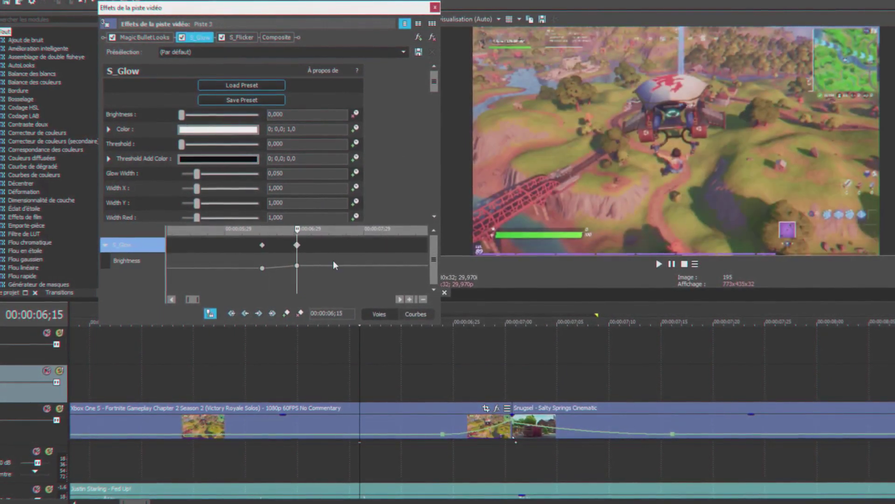
left_click(332, 261)
type("0")
key("Return")
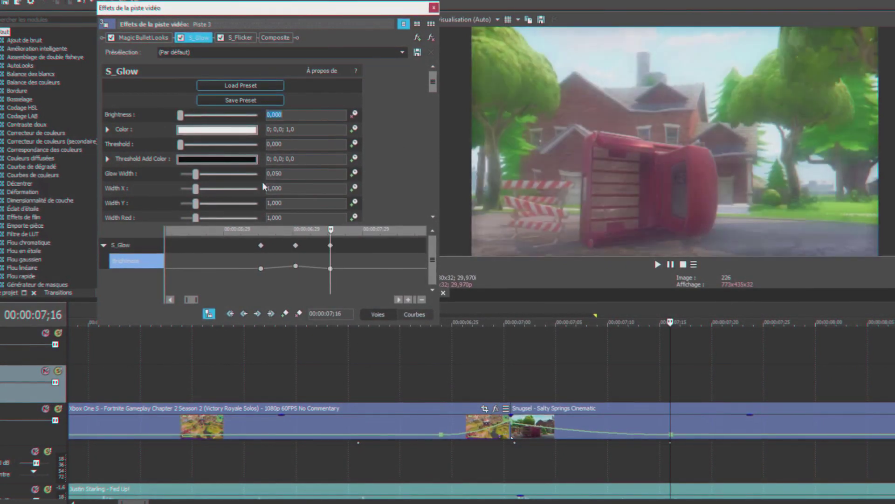
left_click(434, 8)
Step: Select the time range from the montage's start to about 00:00:08;04 and play back the glow and flicker effects
scroll(546, 466, "down", 5)
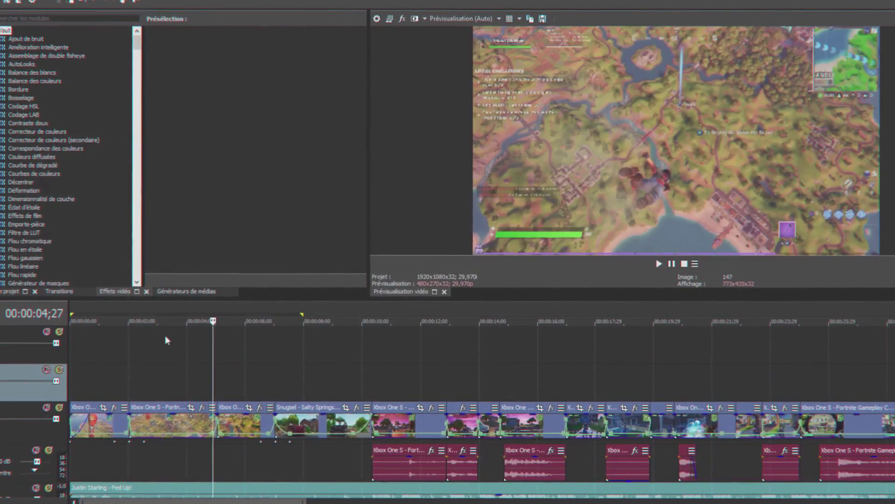
left_click_drag(307, 368, 69, 373)
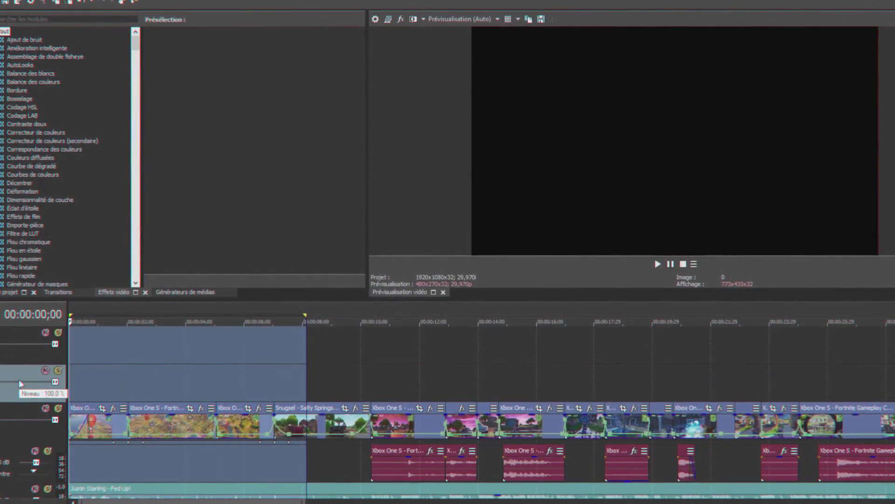
key("space")
key("space")
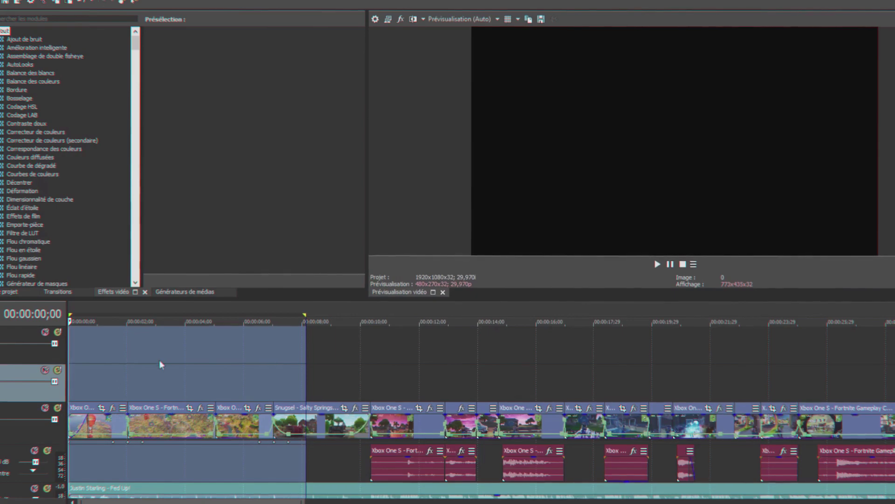
key("space")
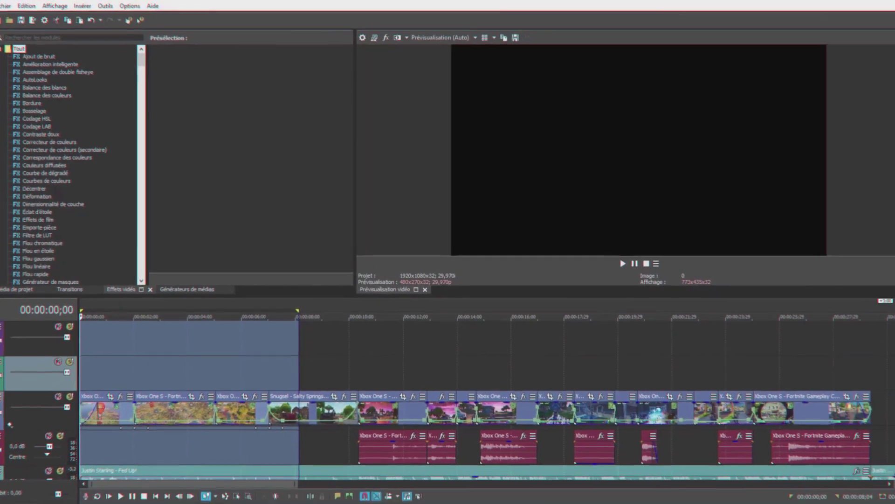
Step: Reopen the gameplay track's effects, show the S_Flicker settings, and play the montage from 00:00:03;19 to check the flicker
left_click(7, 391)
left_click(44, 303)
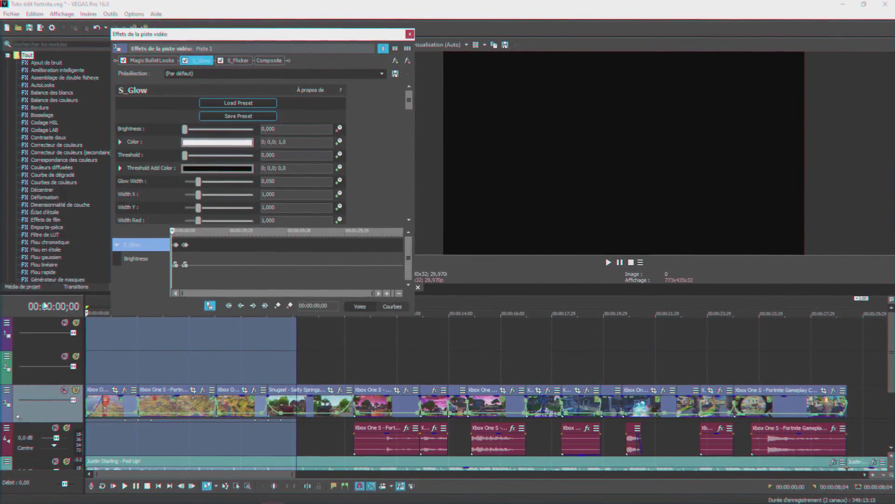
left_click(235, 60)
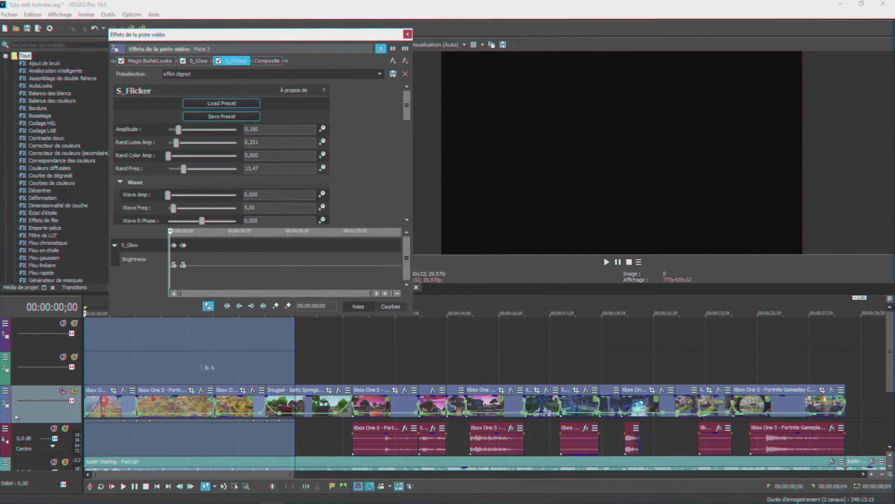
left_click(177, 362)
key("space")
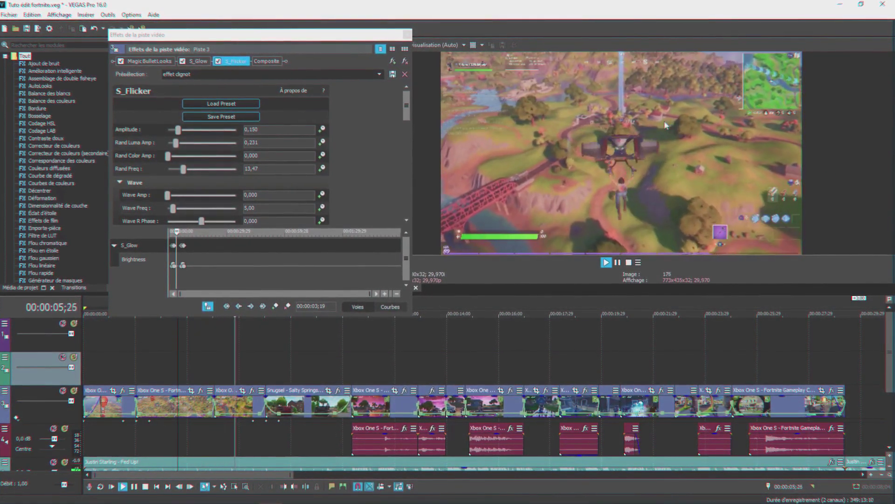
key("space")
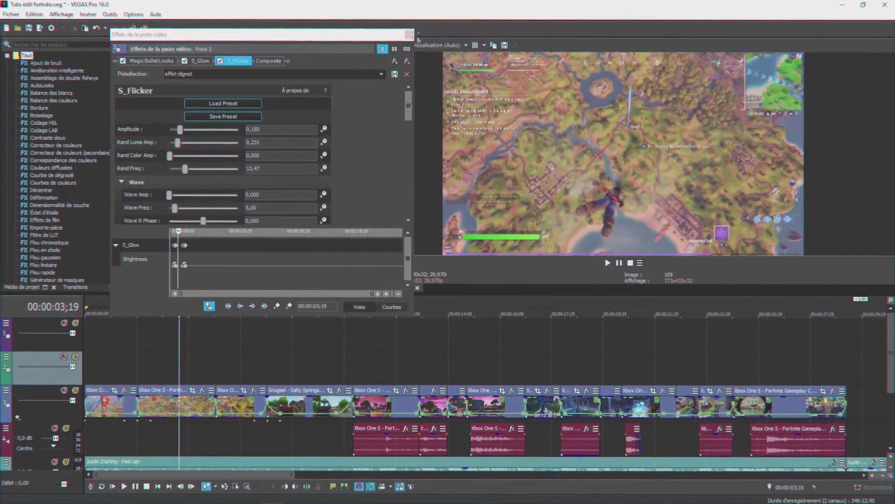
Step: Place the playhead at 00:00:26;14 on the sniper scope shot
left_click(409, 35)
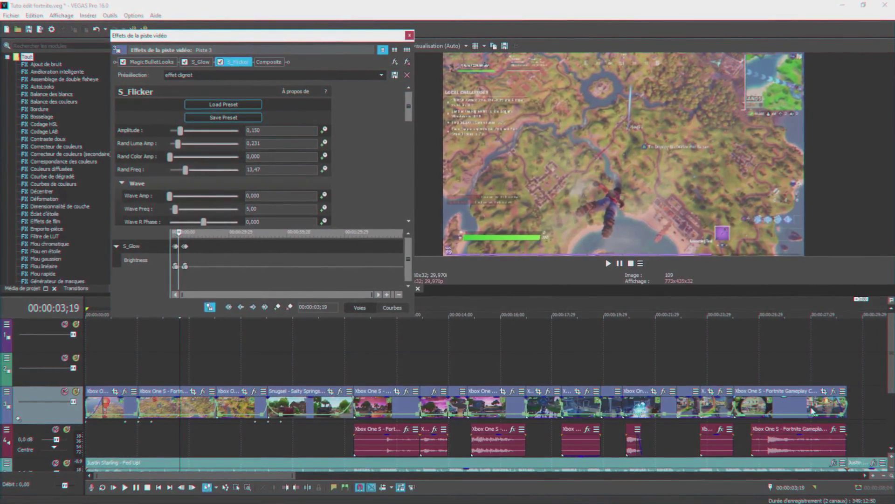
left_click(772, 368)
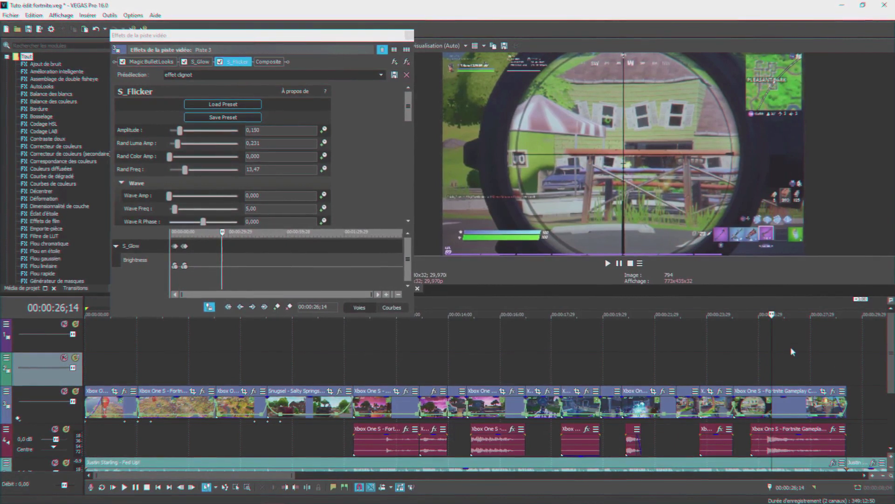
Step: Close the track effects window and apply the S_Shake effect's "Shake preset 1" to the Salty Springs Cinematic clip
left_click(408, 36)
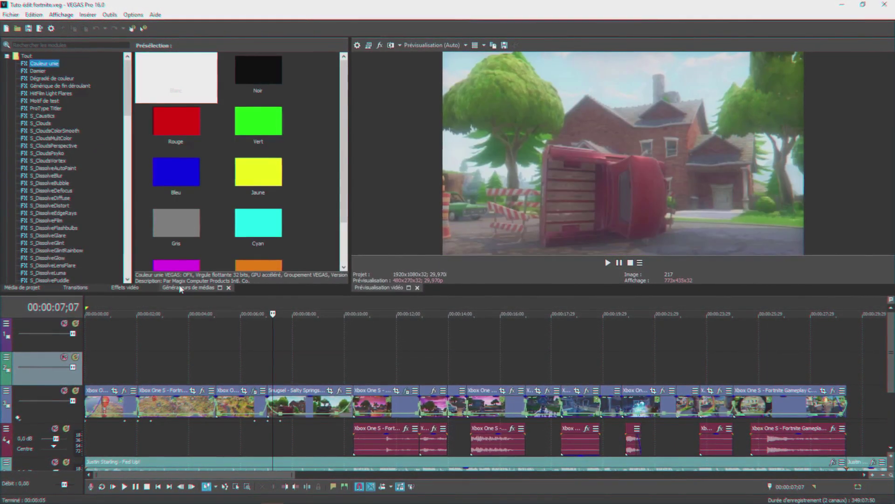
left_click(122, 288)
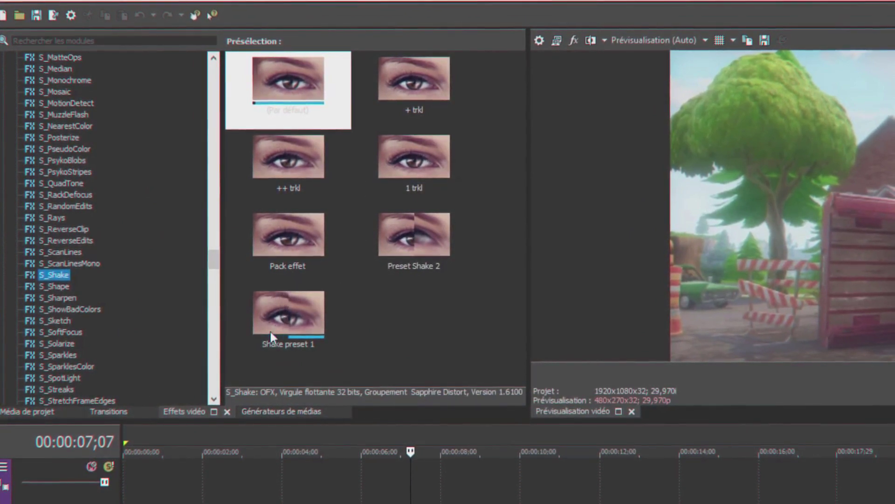
left_click_drag(271, 332, 348, 502)
left_click_drag(334, 388, 437, 470)
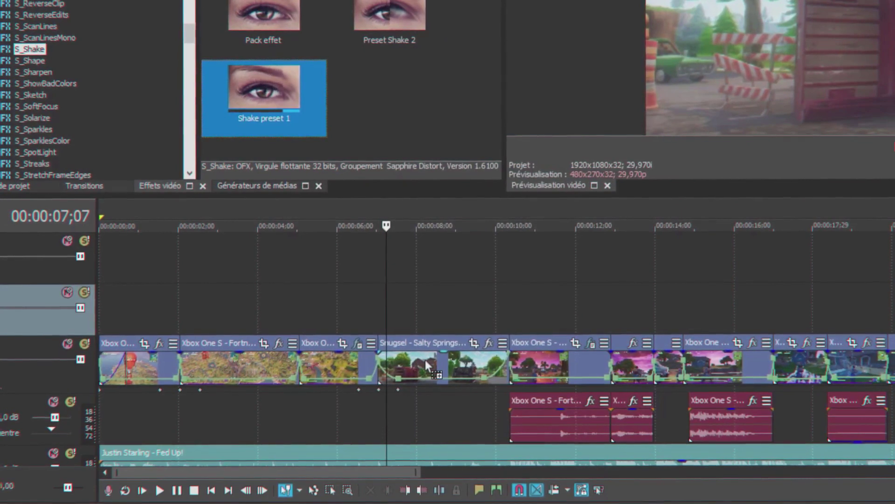
left_click_drag(425, 358, 425, 358)
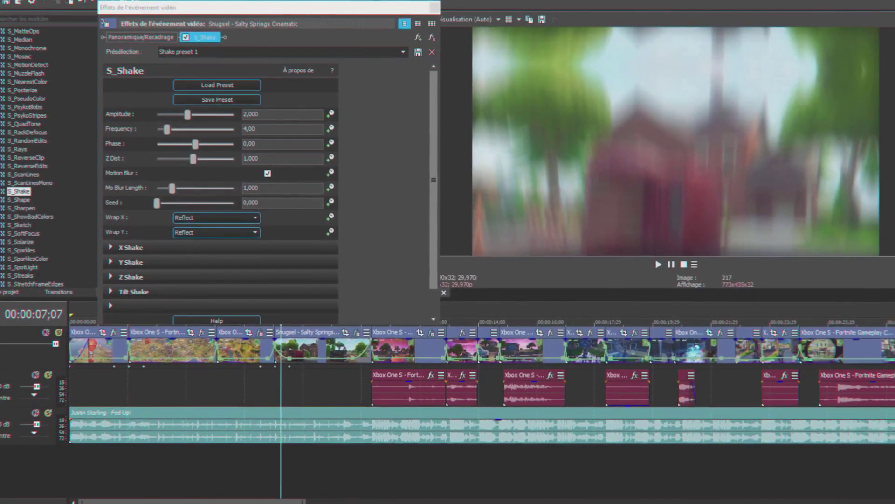
Step: Place the playhead at 00:00:10;02, just before the end of the Salty Springs Cinematic clip
key("ctrl+shift+q")
scroll(599, 484, "up", 4)
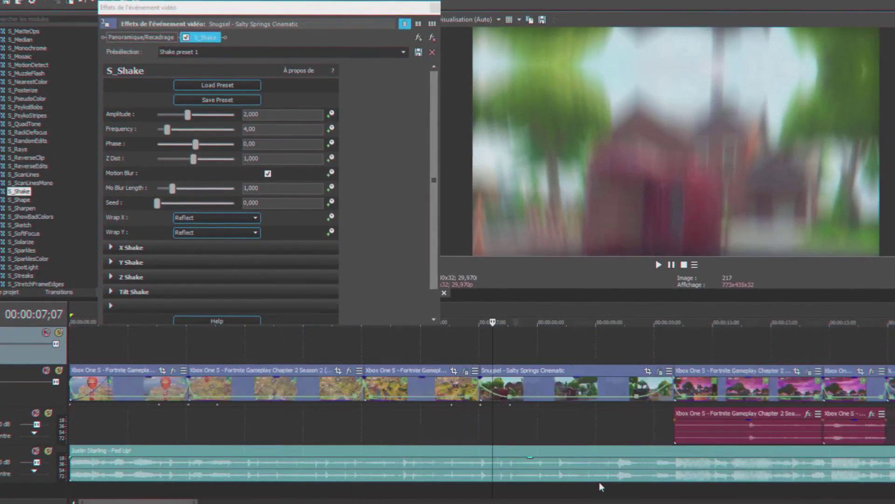
left_click_drag(515, 366, 735, 336)
left_click(362, 165)
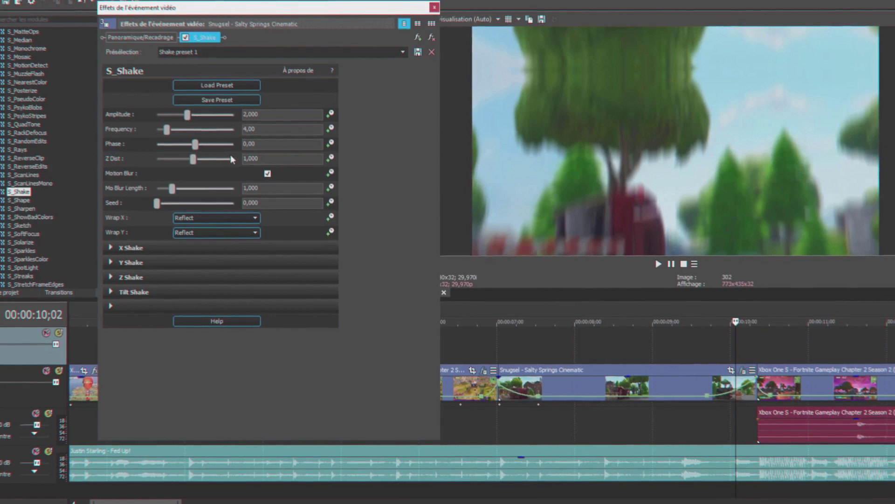
Step: Expand the S_Shake effect's Y Shake and Z Shake groups and examine their amplitude and frequency settings
left_click(113, 260)
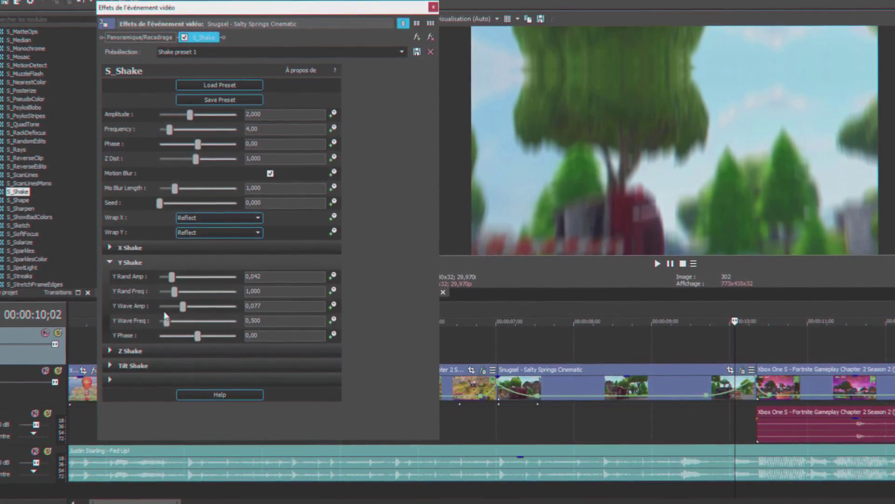
left_click_drag(354, 14, 387, 8)
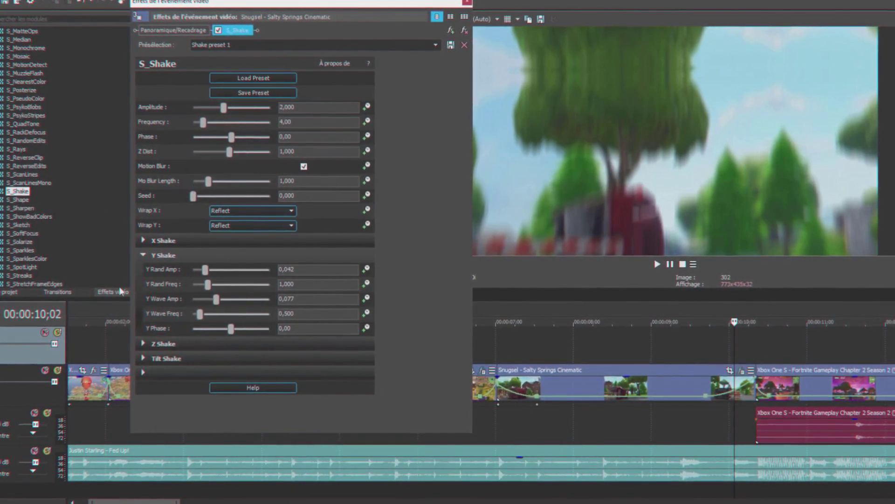
left_click(146, 343)
scroll(199, 420, "down", 2)
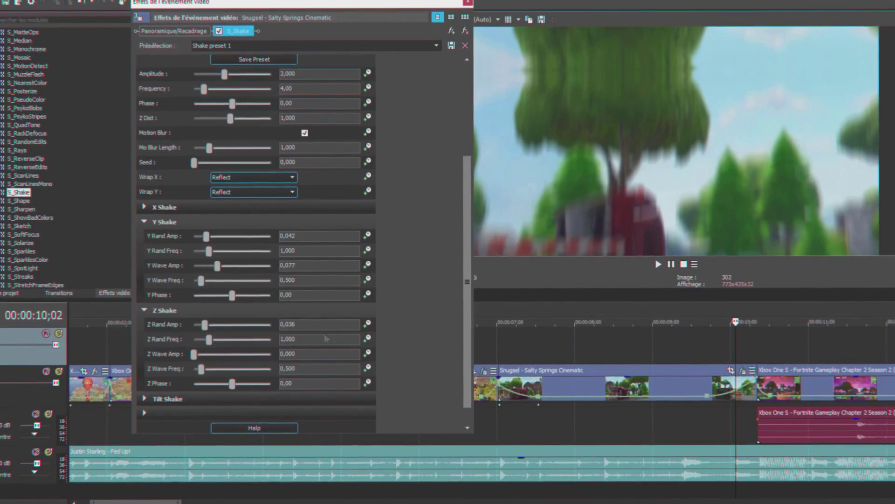
left_click_drag(208, 330, 309, 327)
key("ctrl+z")
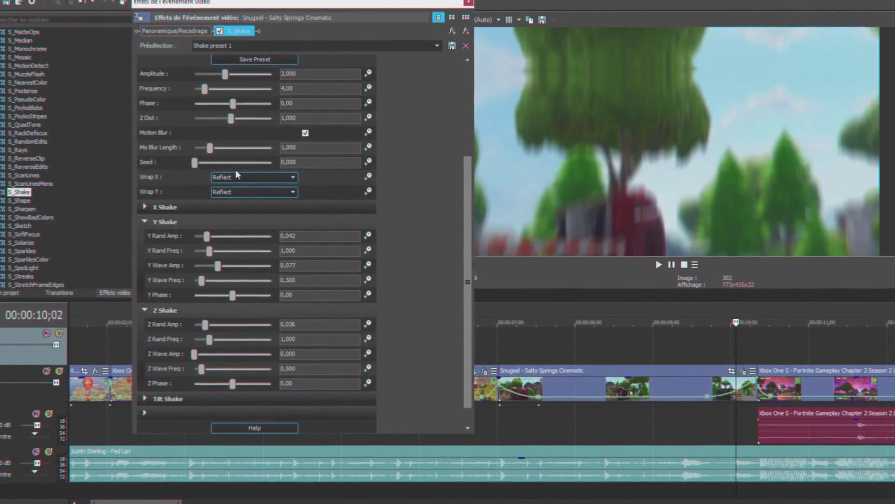
Step: Try Tile as the Wrap Y mode of the shake, then restore Reflect
left_click(231, 191)
left_click(227, 208)
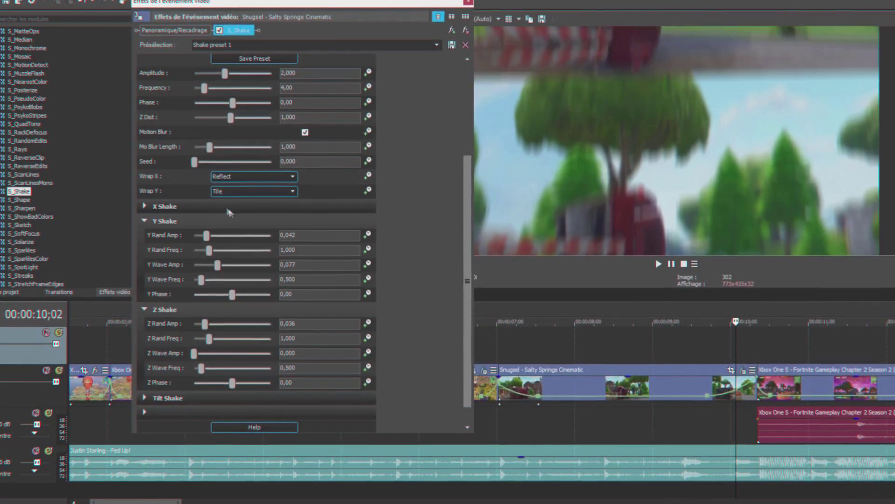
left_click(233, 192)
left_click(219, 202)
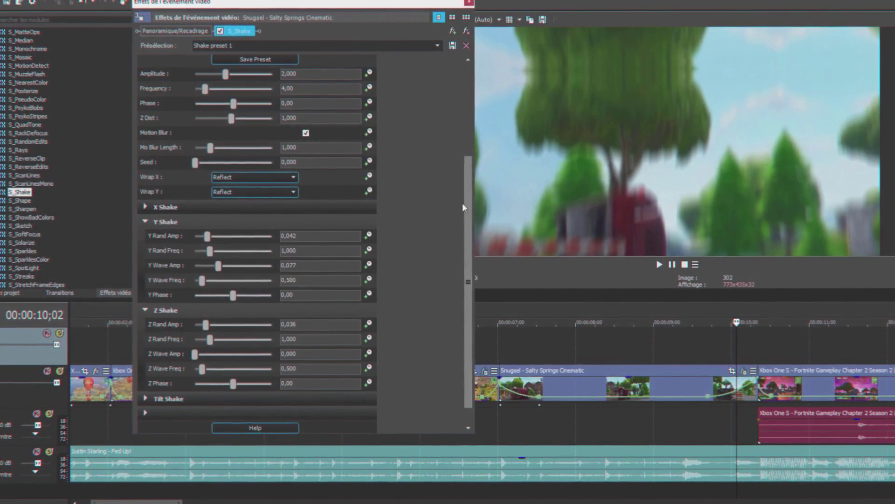
Step: Expand the Tilt Shake group and set Tilt Wave Freq to 0, with Tilt Rand Freq at 1.500
left_click(154, 399)
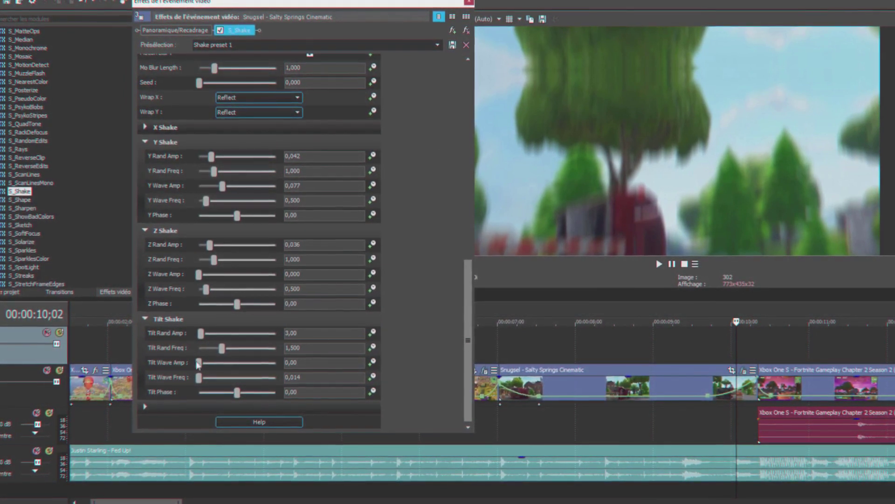
left_click(222, 348)
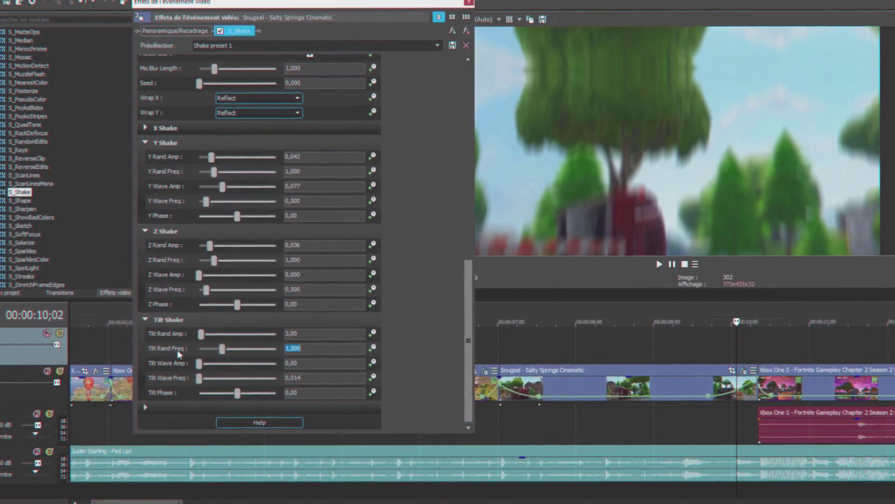
mouse_move(222, 350)
left_mouse_down()
mouse_move(241, 349)
mouse_move(220, 349)
left_mouse_up()
type("500")
key("Return")
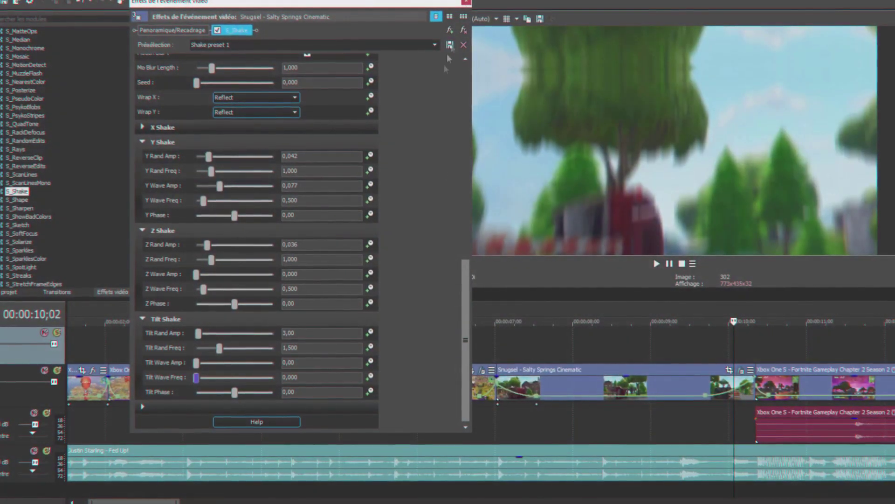
Step: Enable keyframe animation for the shake's Amplitude and Frequency and add a keyframe at 00:00:03;01 in the clip
left_click_drag(466, 279, 468, 86)
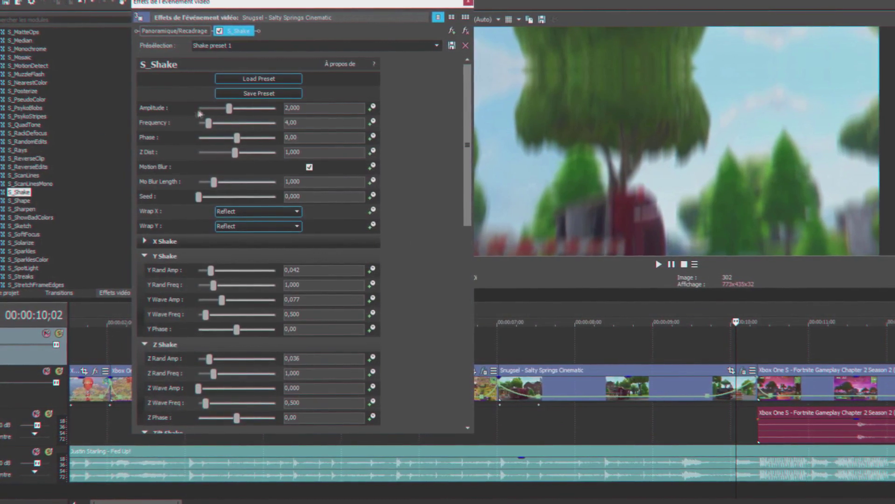
left_click(373, 107)
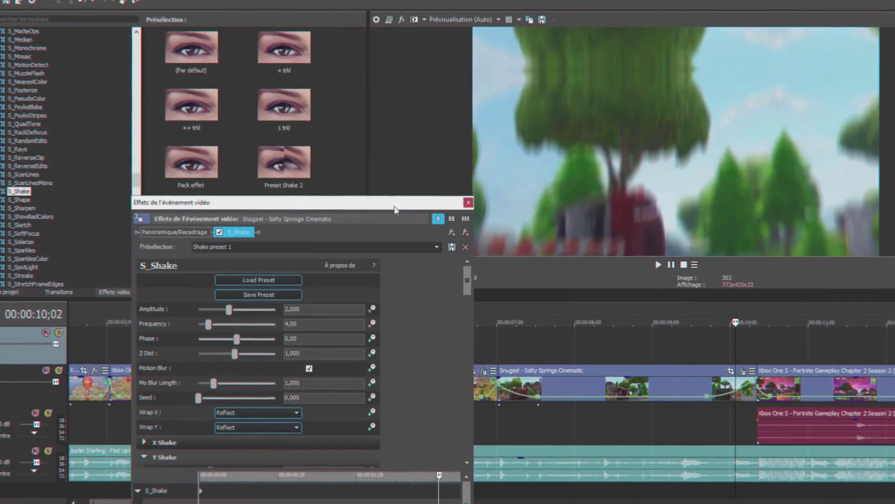
left_click_drag(396, 205, 359, 1)
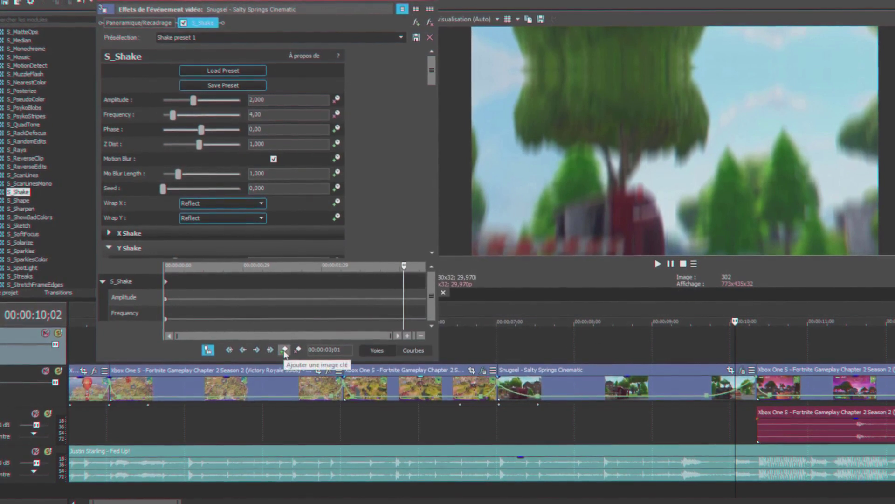
left_click(285, 350)
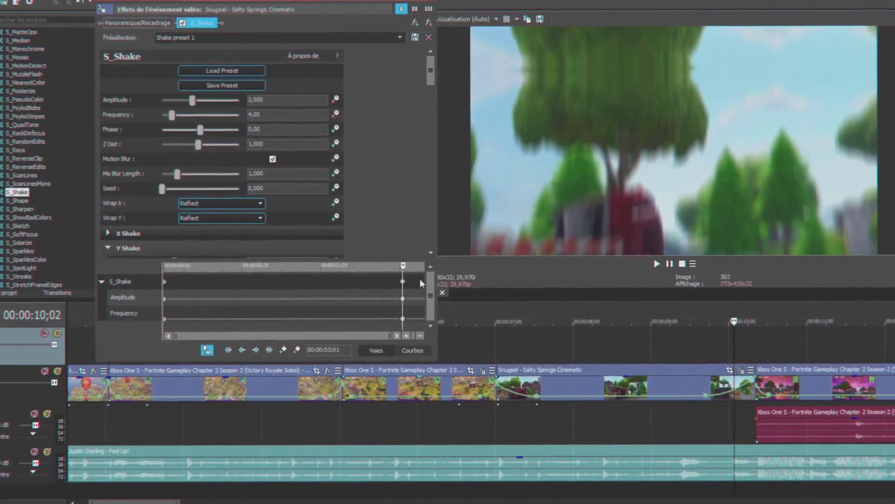
Step: Add a shake keyframe at the clip's end (00:00:03;09) and set Amplitude and Frequency to 0 at the 00:00:03;01 keyframe
left_click(419, 278)
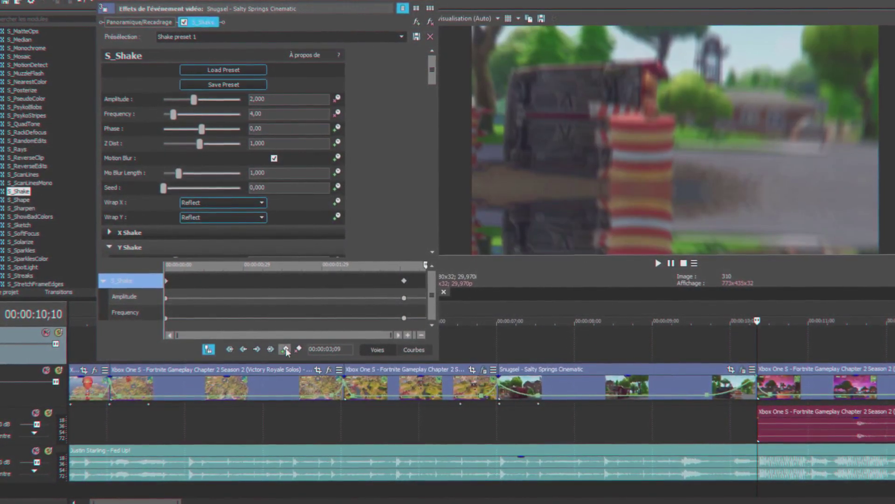
left_click(404, 281)
left_click_drag(194, 100, 163, 100)
key("Tab")
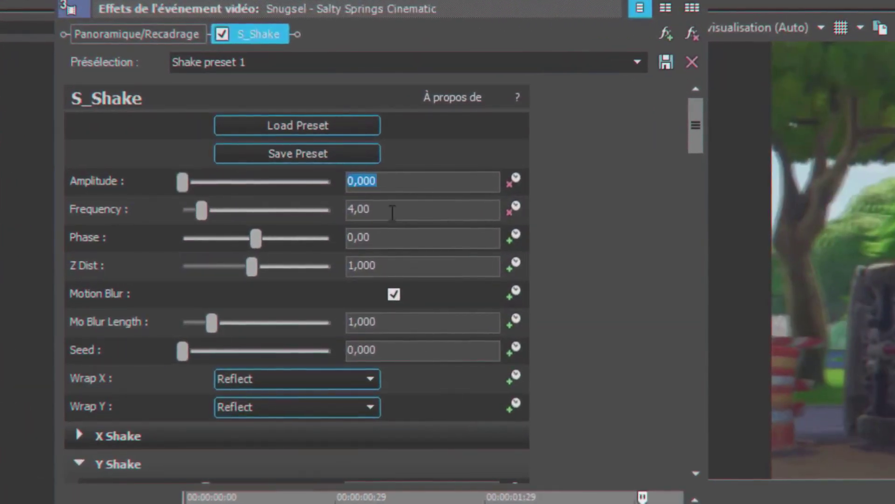
type("0")
key("Return")
Step: Delete the shake's starting keyframe and play back the range from 00:00:06;23 to about 00:00:11;11
left_click(170, 342)
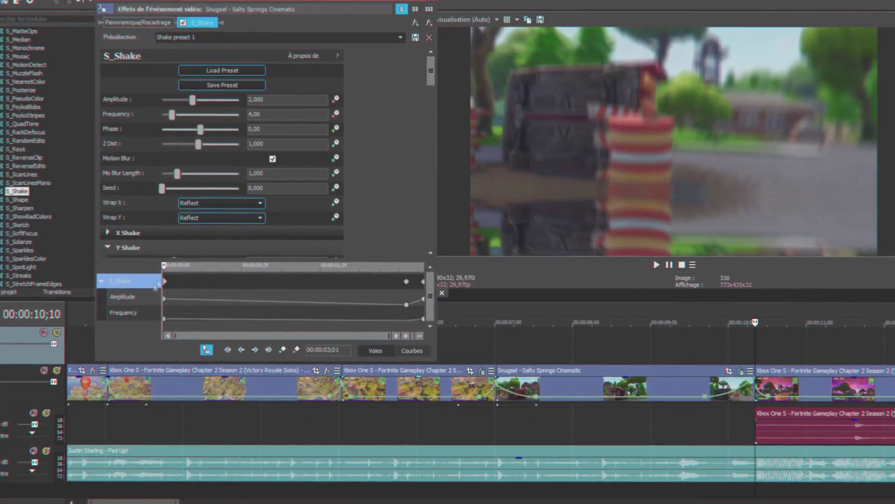
key("Delete")
left_click_drag(493, 346, 796, 347)
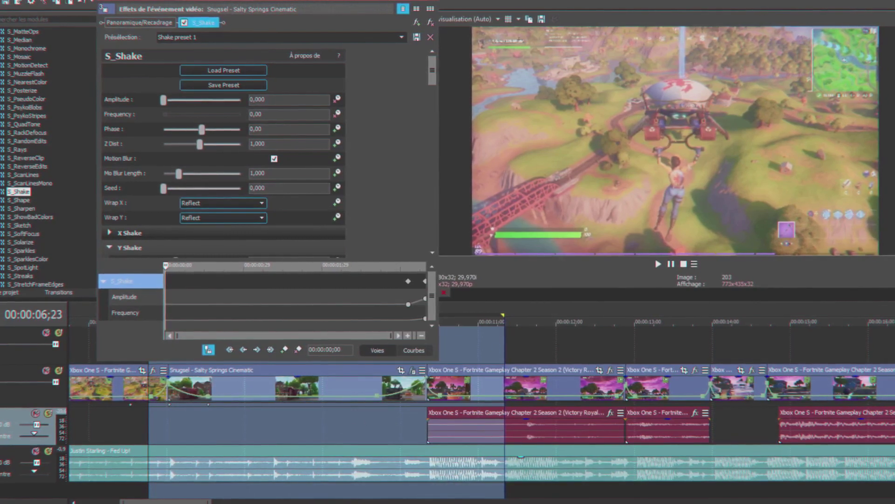
left_click(507, 335)
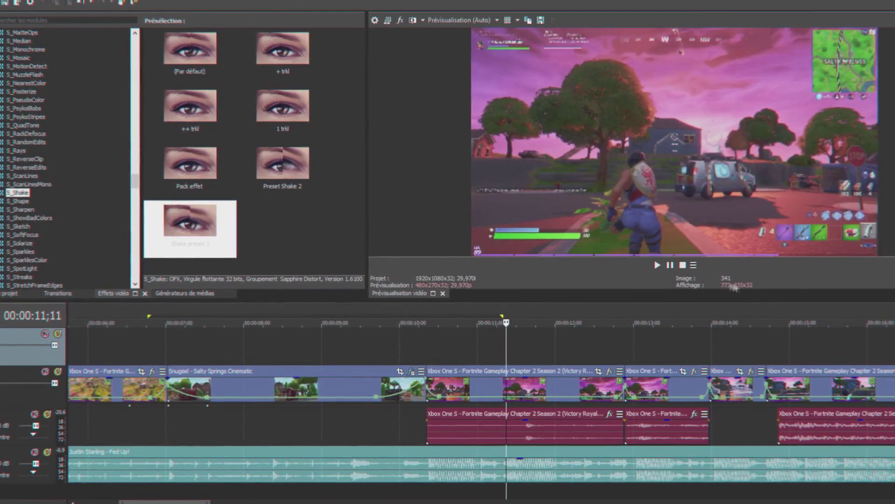
Step: Select the range from about 00:00:12;00 to the cut at 00:00:12;27 and place the playhead at 00:00:12;17
left_click_drag(503, 346, 644, 351)
left_click_drag(557, 338, 625, 332)
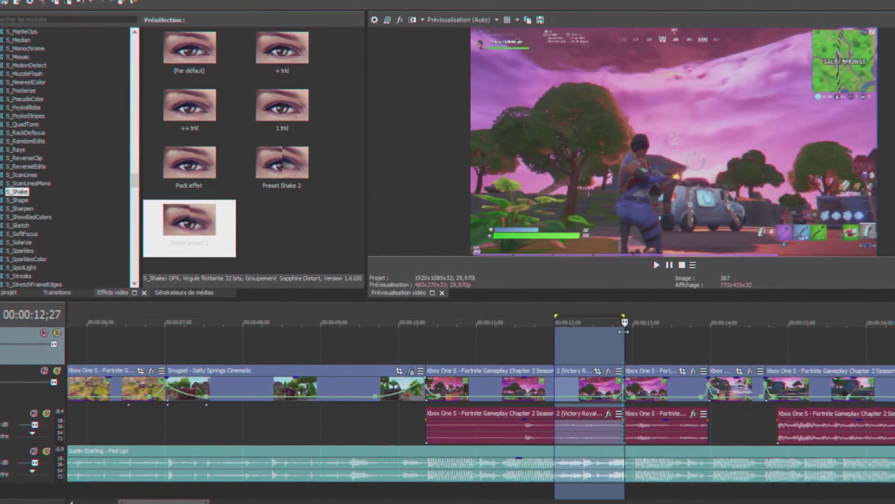
left_click(599, 349)
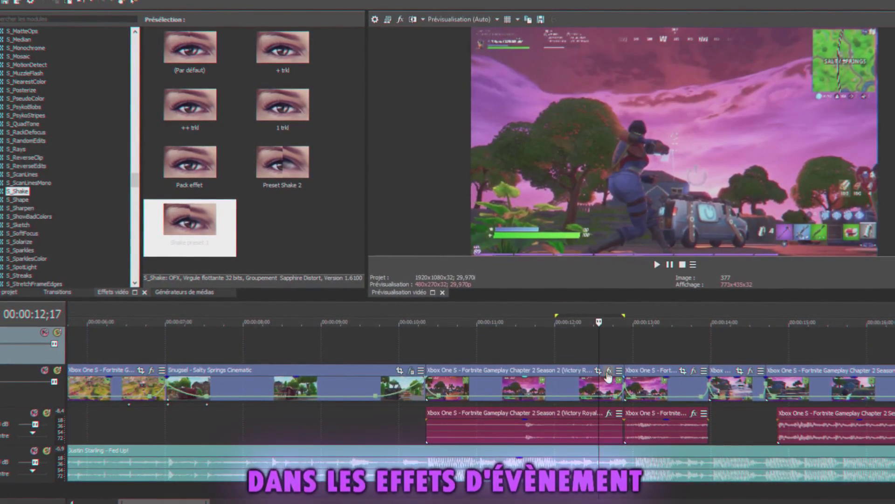
Step: Add the uni.Chromatic Aberration and S_Shake effects to the purple-sky gameplay clip that ends at 00:00:12;27
left_click(608, 371)
left_click_drag(198, 387, 713, 390)
double_click(363, 250)
scroll(287, 298, "up", 5)
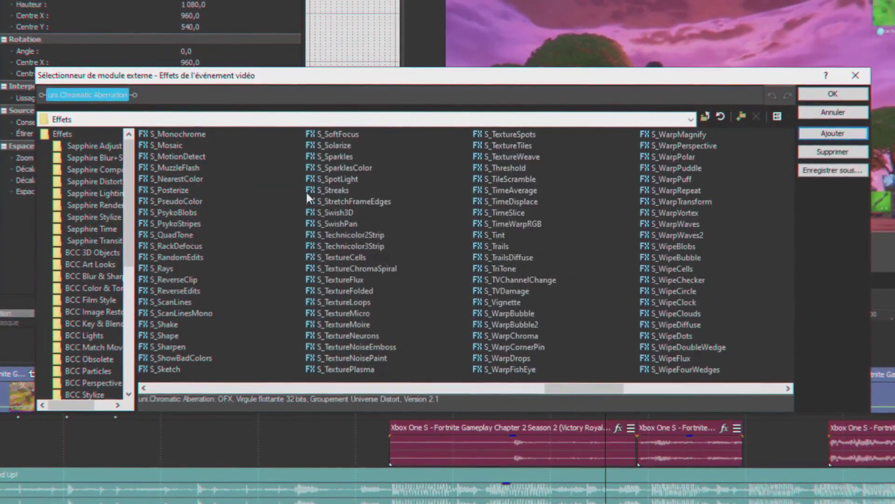
scroll(208, 258, "down", 2)
double_click(255, 321)
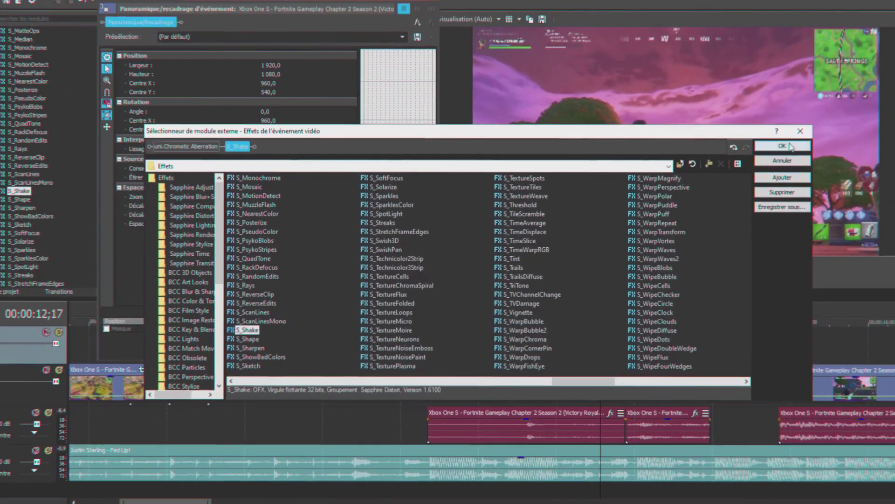
left_click(782, 146)
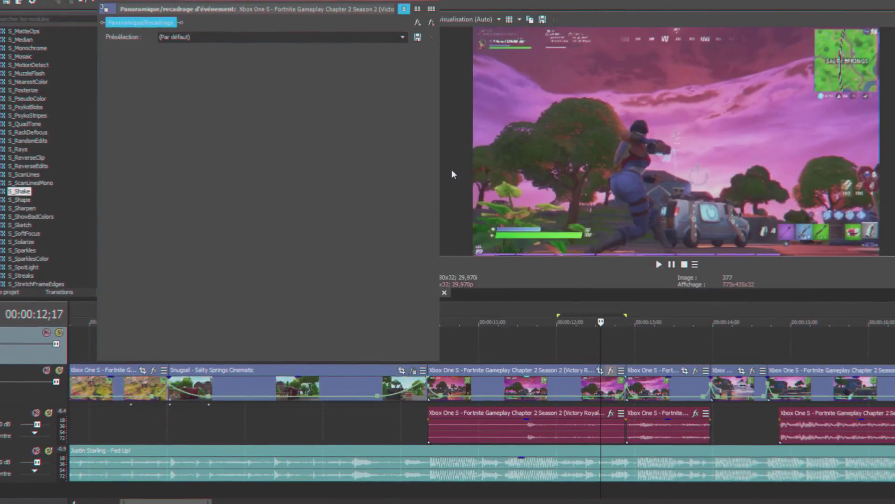
Step: Add a marker at the 00:00:12;27 cut and name it "Lancement grenade", with the playhead placed at 00:00:12;20
left_click(515, 321)
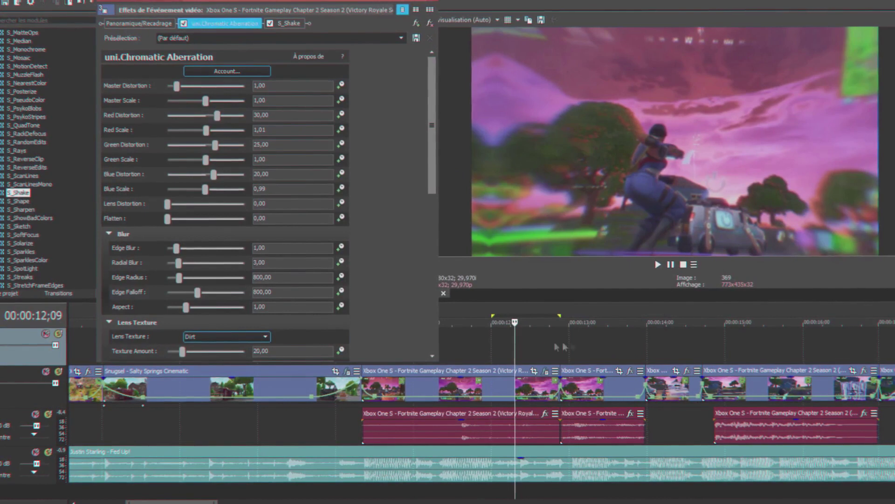
left_click(562, 353)
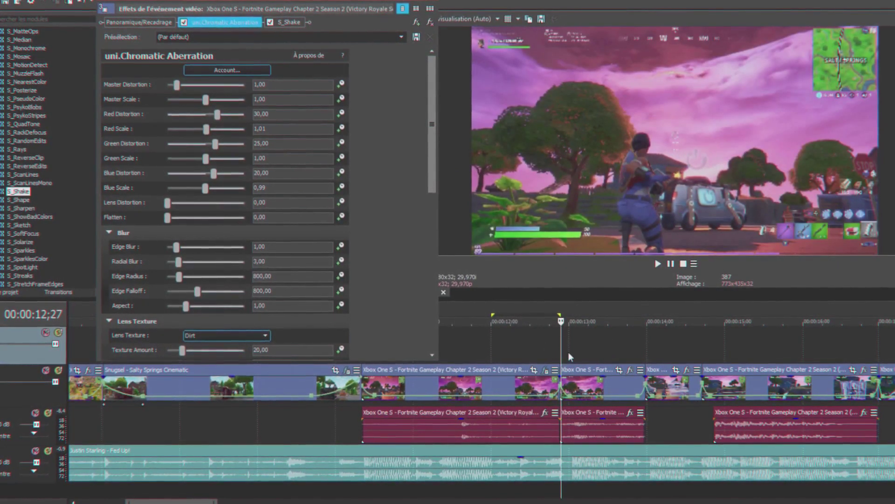
left_click(544, 339)
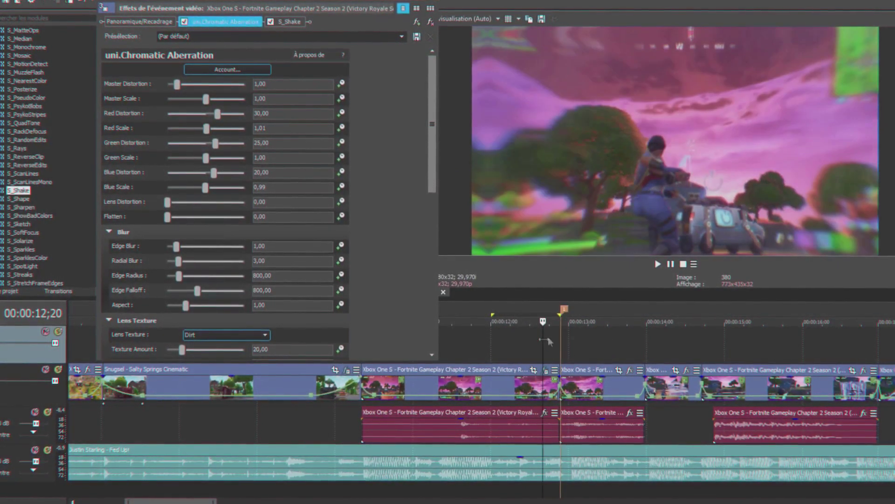
right_click(568, 314)
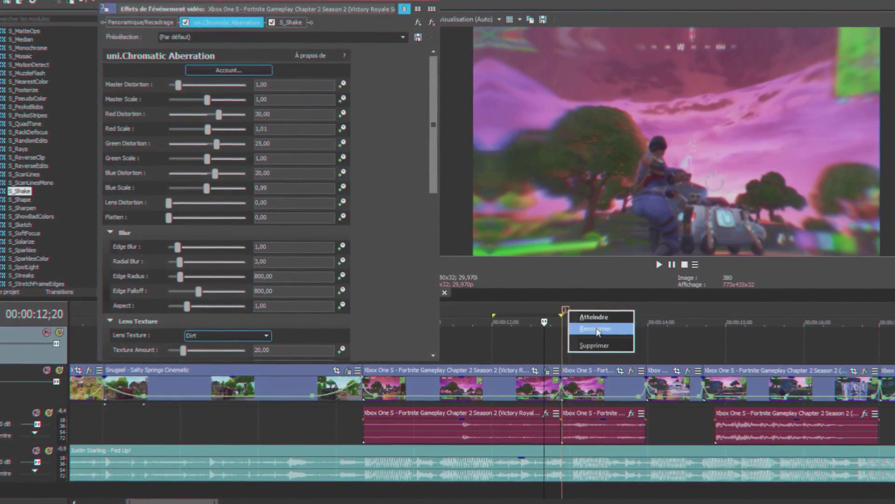
left_click(590, 315)
type("Lan")
type("nade")
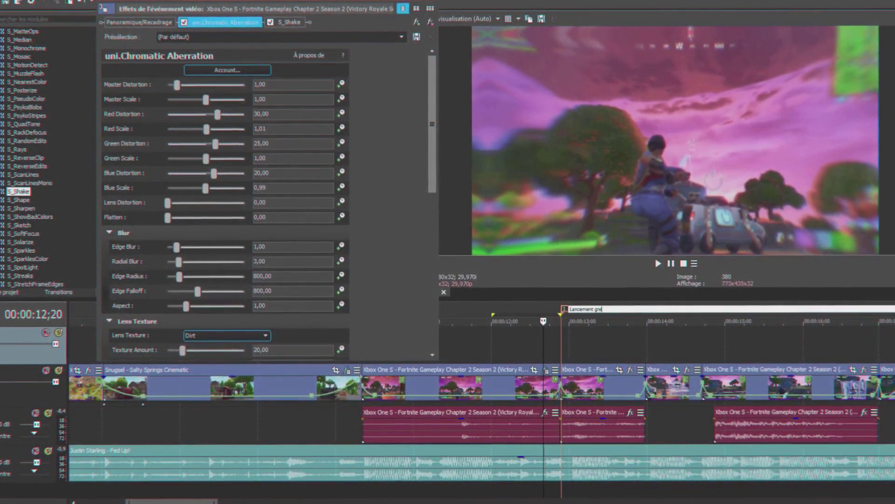
key("Return")
scroll(547, 342, "up", 2)
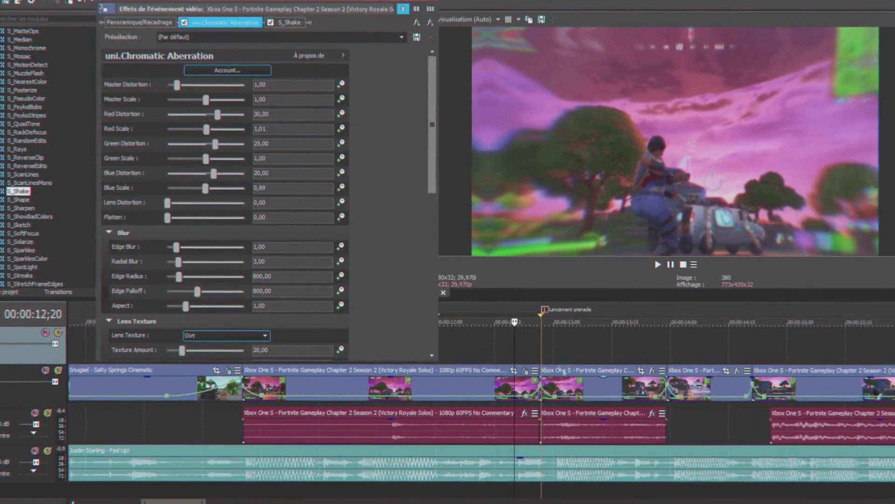
Step: Play through the finished reference montage clip around 00:00:48;00 to study the grenade-throw transition
left_click(519, 349)
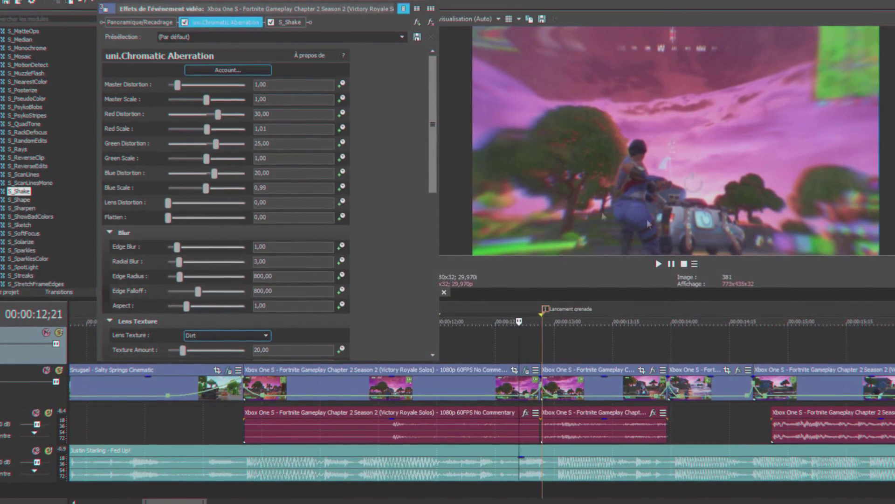
scroll(629, 363, "down", 6)
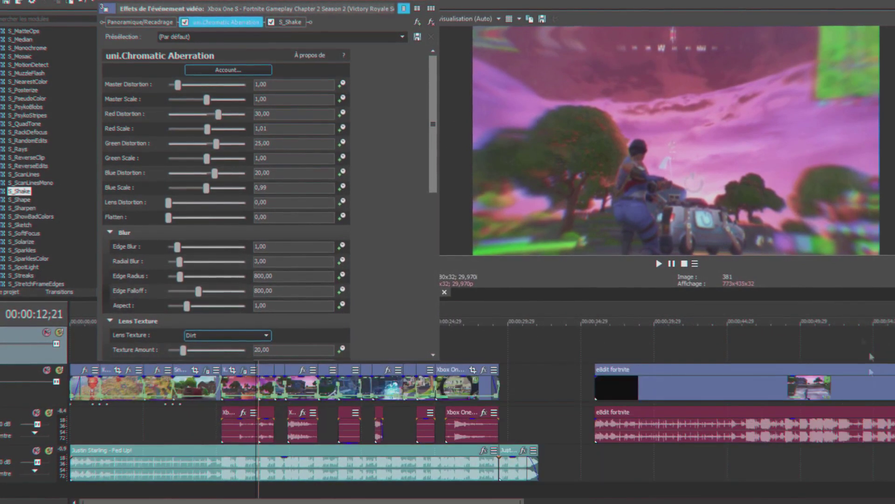
left_click(786, 355)
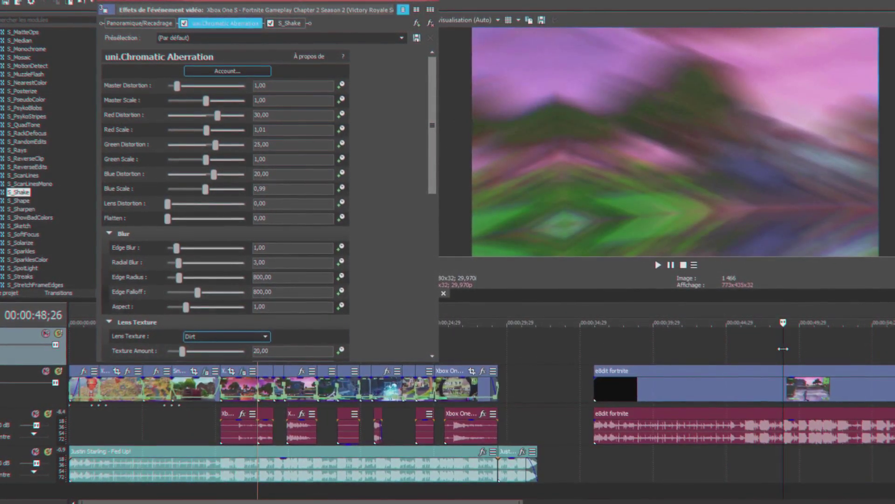
left_click(809, 347)
left_click_drag(814, 348, 769, 335)
key("space")
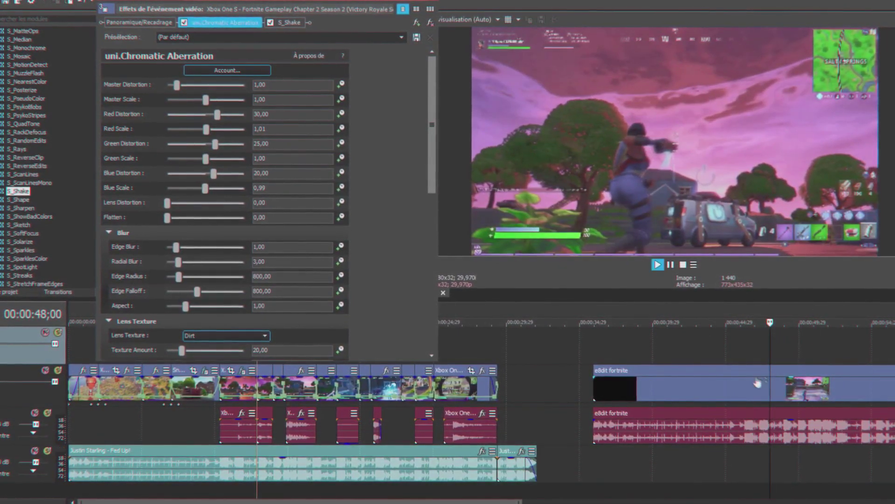
scroll(280, 430, "up", 4)
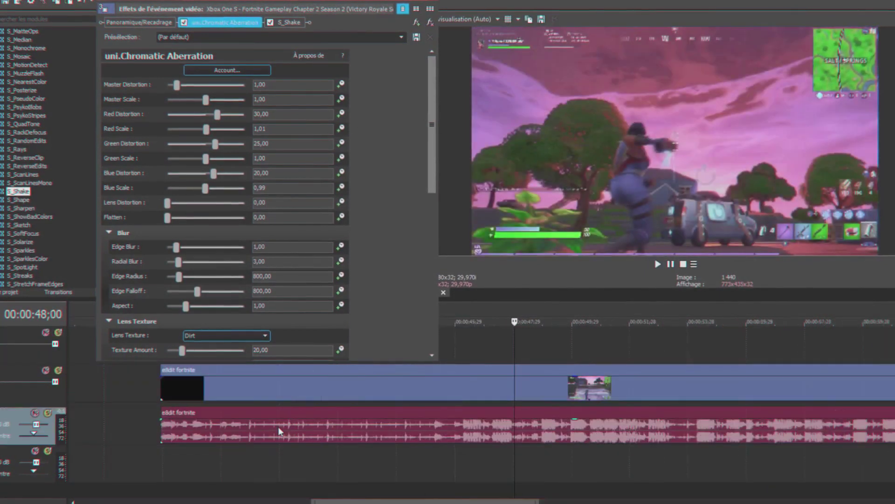
scroll(485, 435, "down", 5)
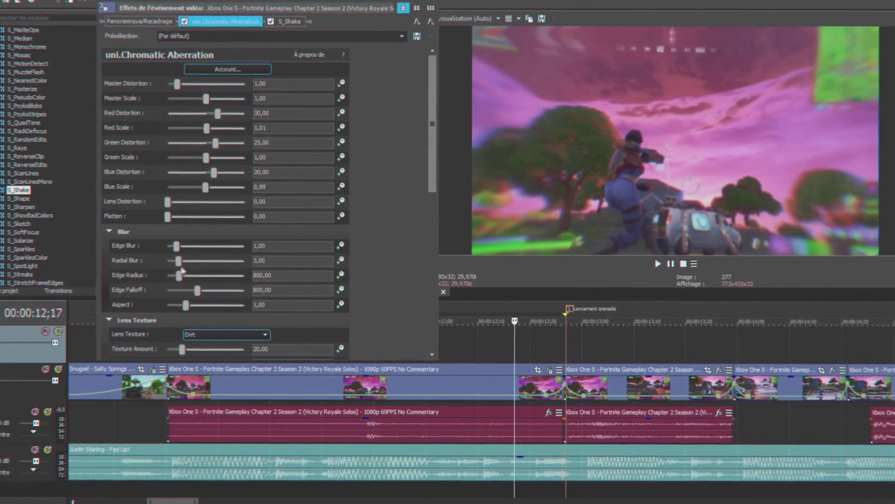
Step: Reduce all the Chromatic Aberration blur values to their minimum and set Master Distortion to 2,00
left_click_drag(177, 247, 157, 263)
left_click_drag(179, 276, 156, 277)
left_click_drag(198, 291, 98, 308)
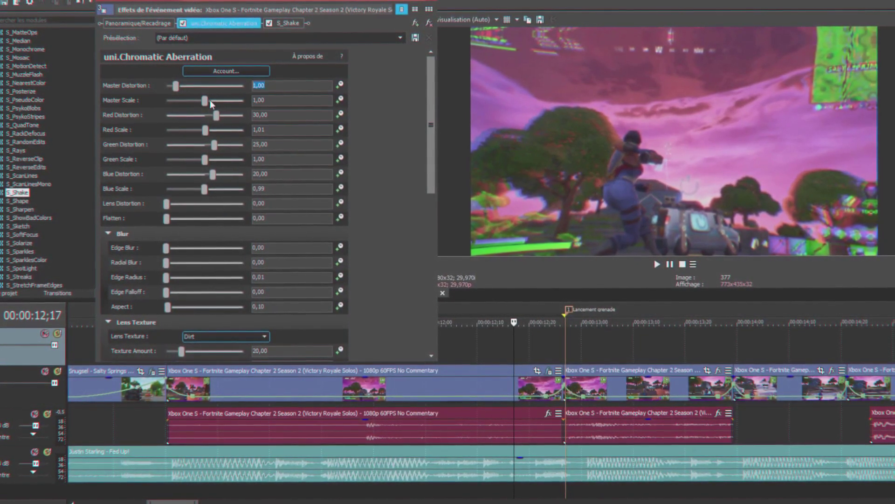
type("2")
key("Return")
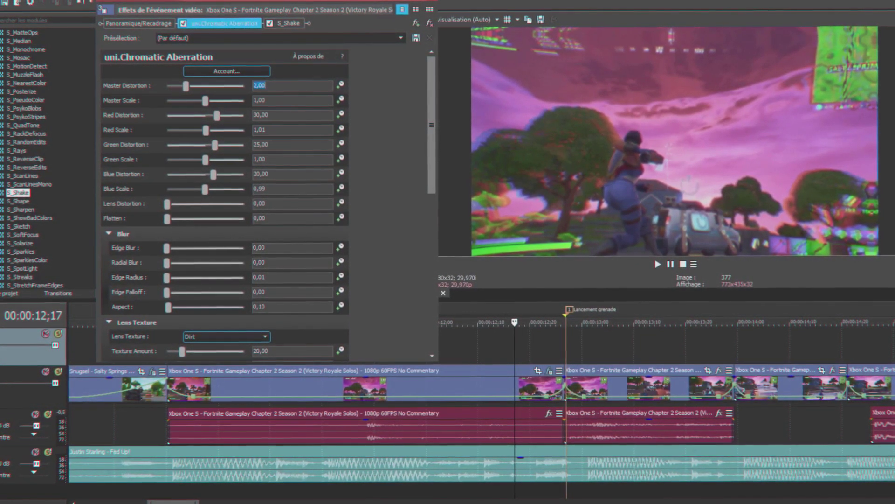
Step: Animate Master Distortion, adding keyframes at about 00:00:12;16 and at the clip's end at 00:00:12;26
left_click(341, 88)
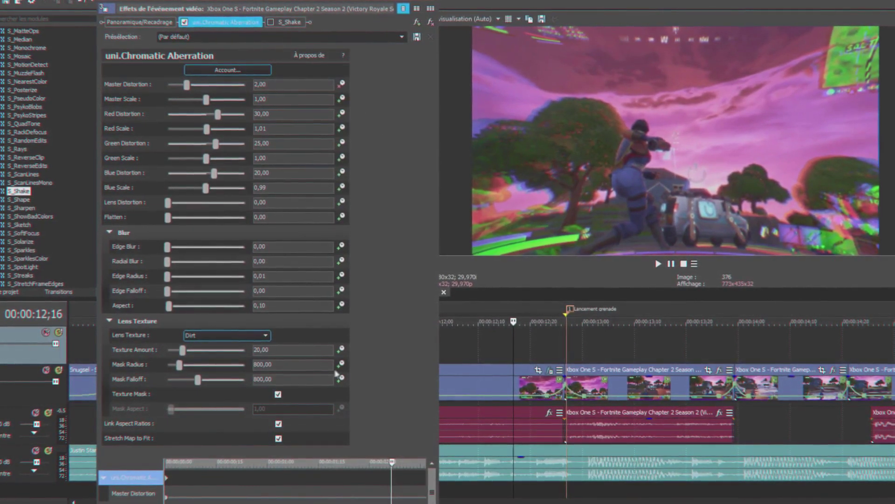
left_click_drag(353, 0, 372, 8)
left_click(301, 331)
left_click_drag(407, 282, 461, 286)
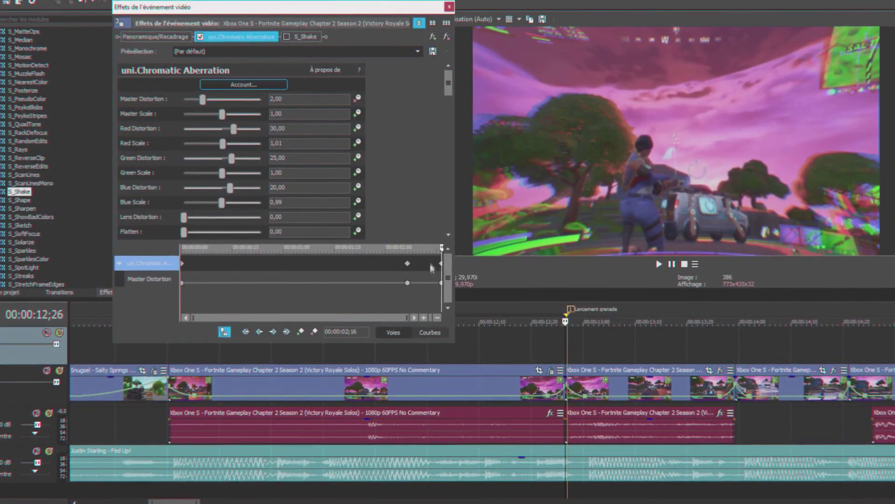
Step: Set Master Distortion to 0 at the intermediate keyframe and delete the starting keyframe of the chromatic aberration
left_click(408, 262)
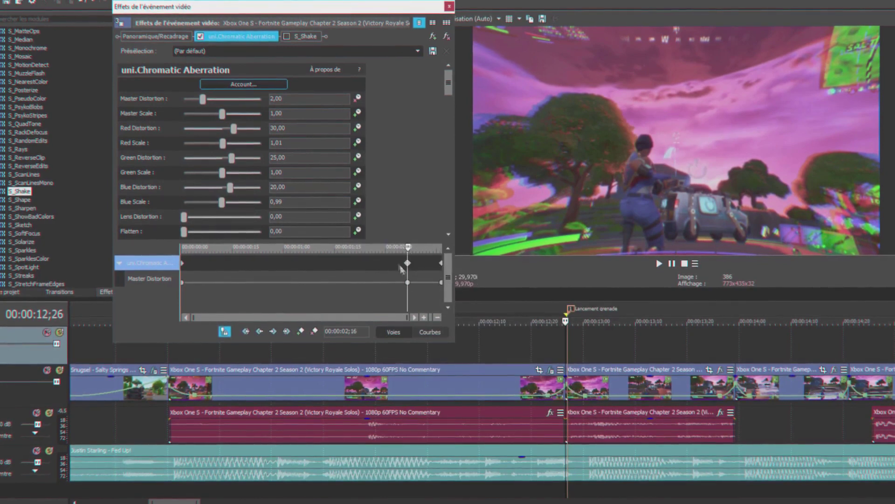
double_click(295, 101)
type("0")
key("Return")
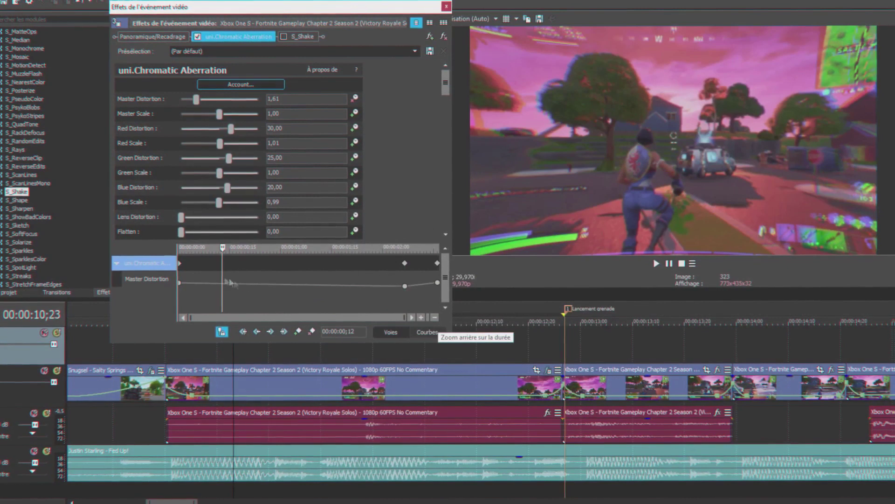
left_click(182, 263)
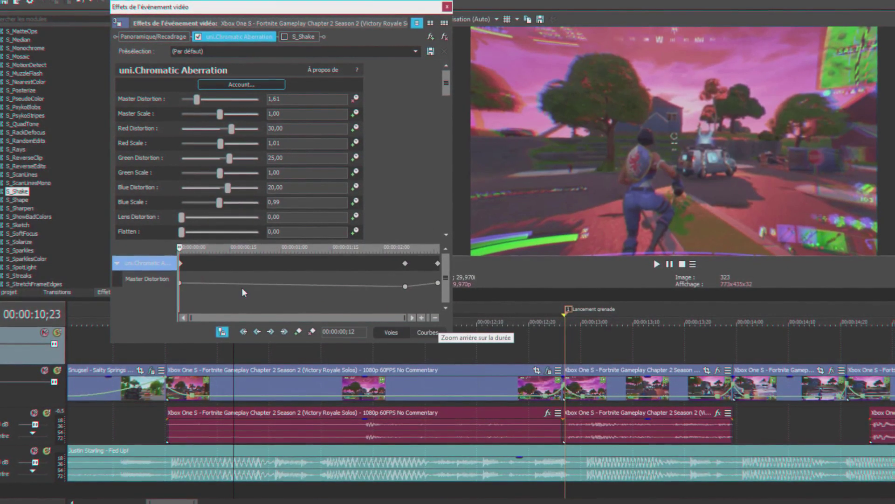
key("Delete")
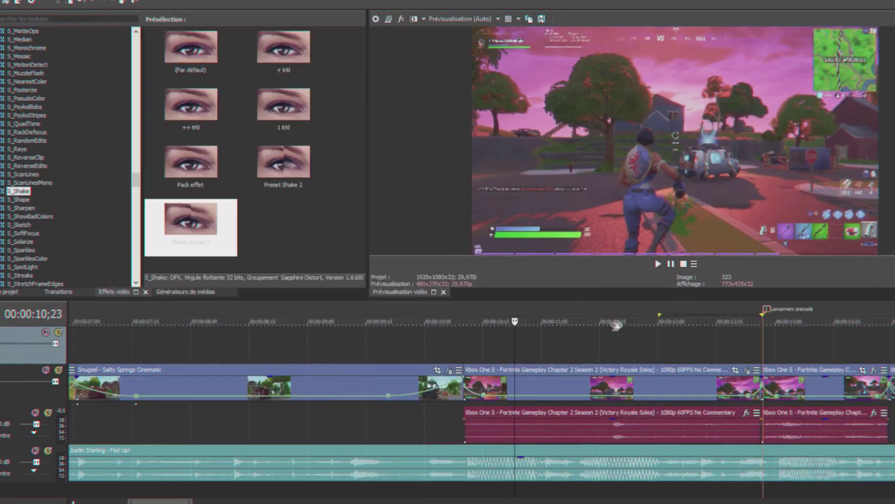
Step: Play back the range from 00:00:10;15 to just past the "Lancement grenade" marker
scroll(562, 349, "up", 3)
double_click(852, 357)
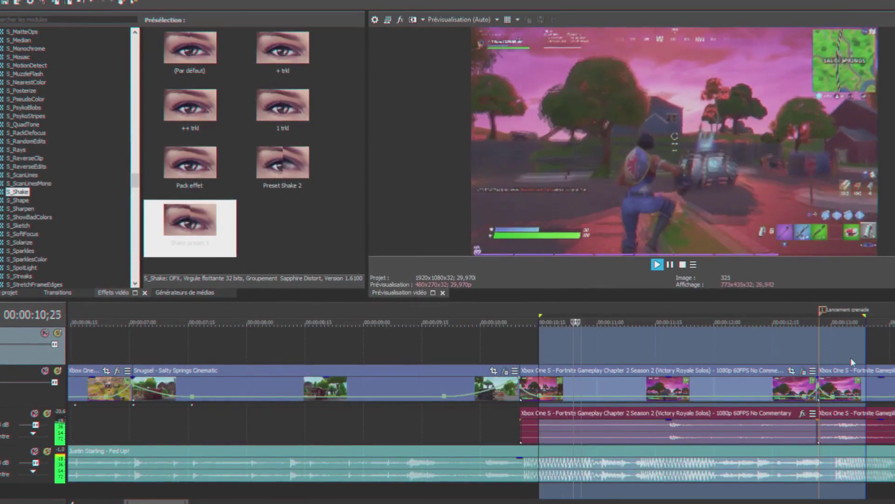
key("space")
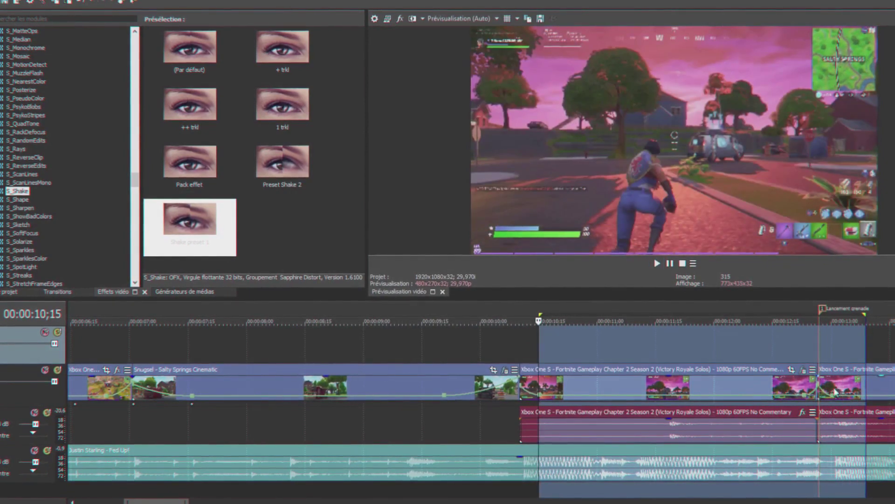
Step: Enable S_Shake in the purple-sky gameplay clip's effects and apply the "Preset Shake 2" preset
left_click(803, 369)
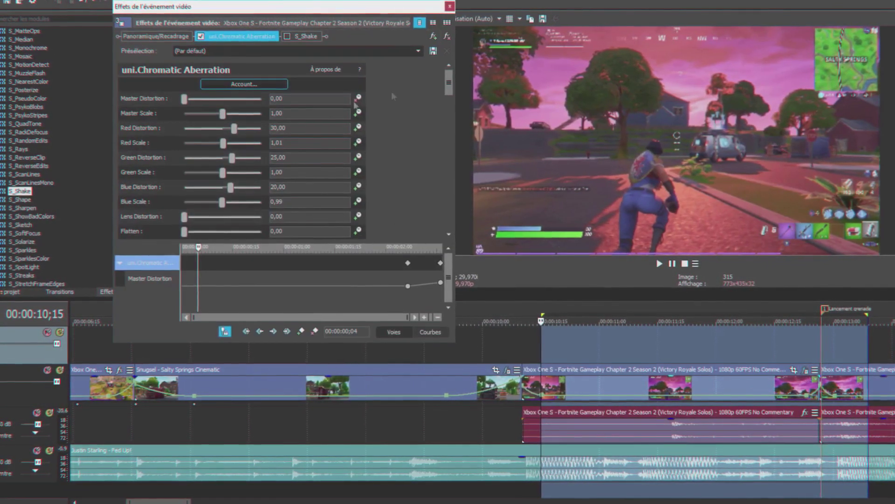
left_click(287, 36)
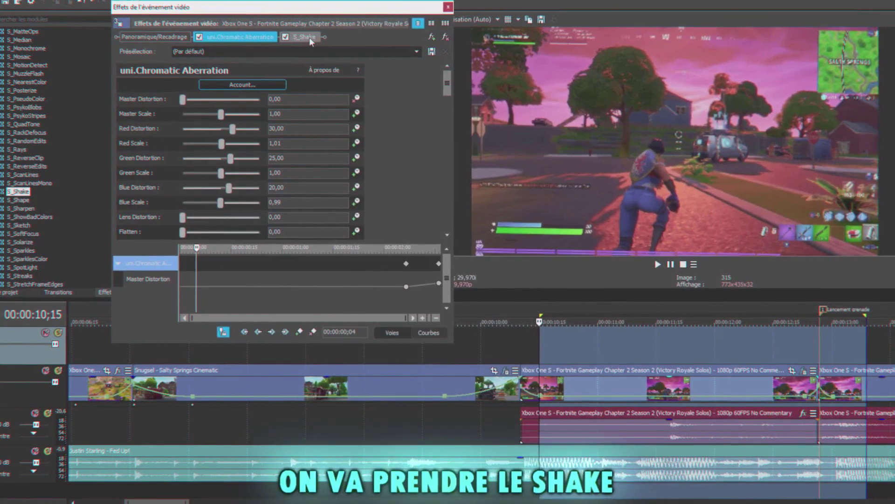
left_click(309, 37)
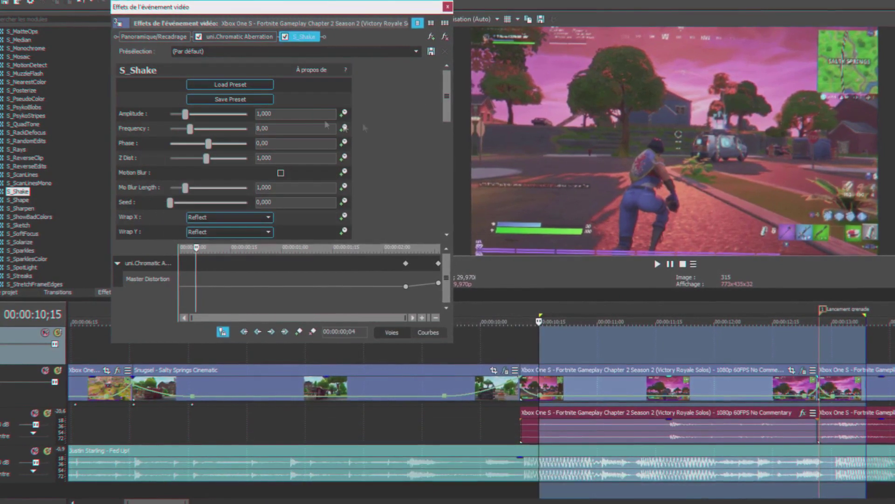
left_click(416, 50)
left_click(201, 96)
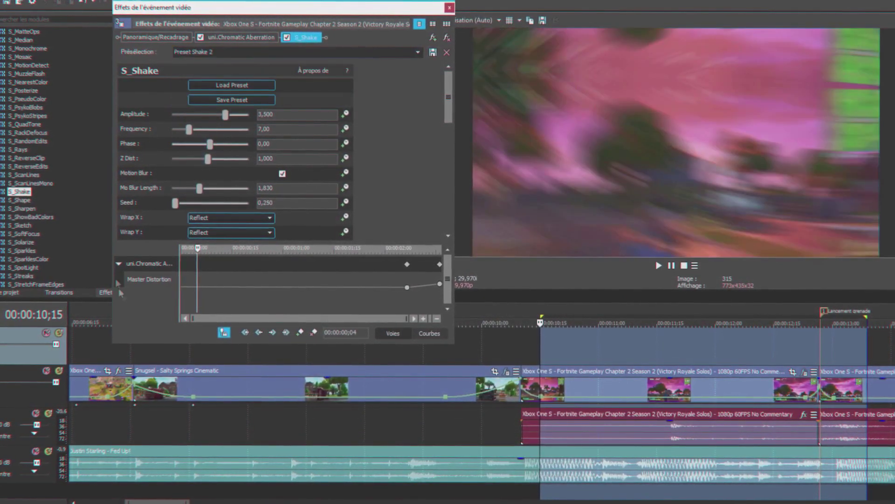
Step: Enlarge the S_Shake parameter area and examine the X Shake and Y Shake settings
left_click(119, 265)
left_click_drag(365, 251, 361, 346)
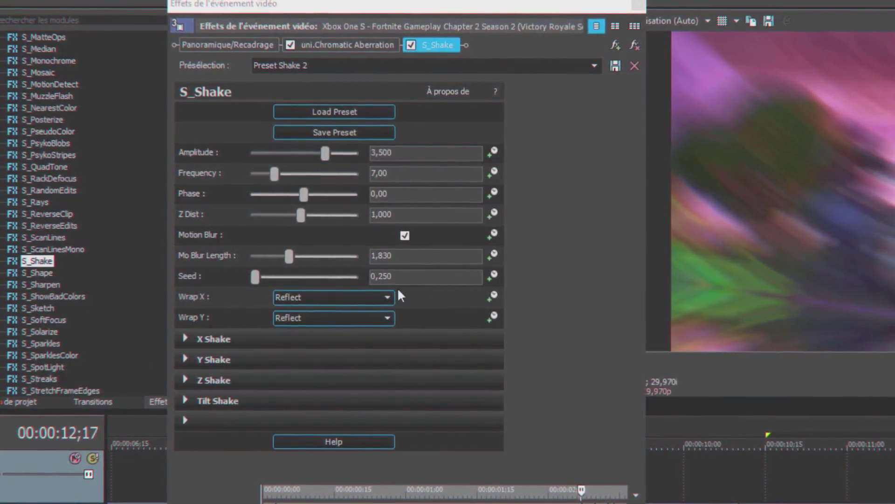
left_click(185, 337)
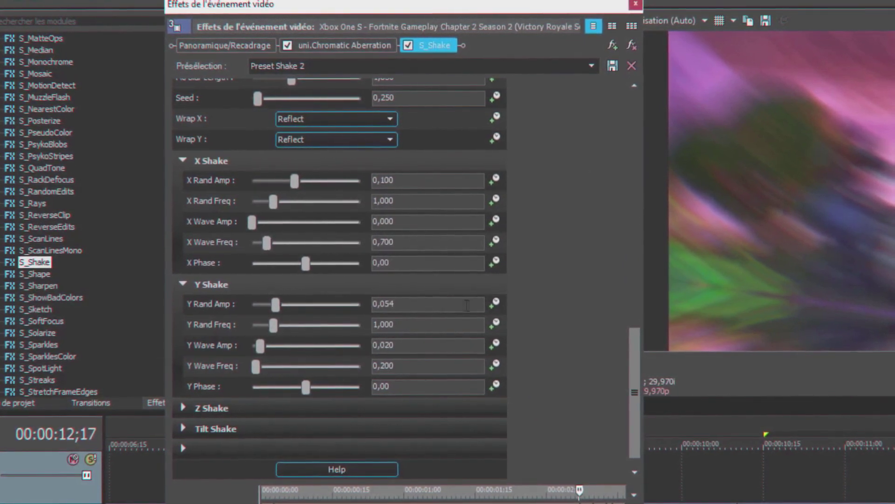
left_click_drag(262, 346, 267, 347)
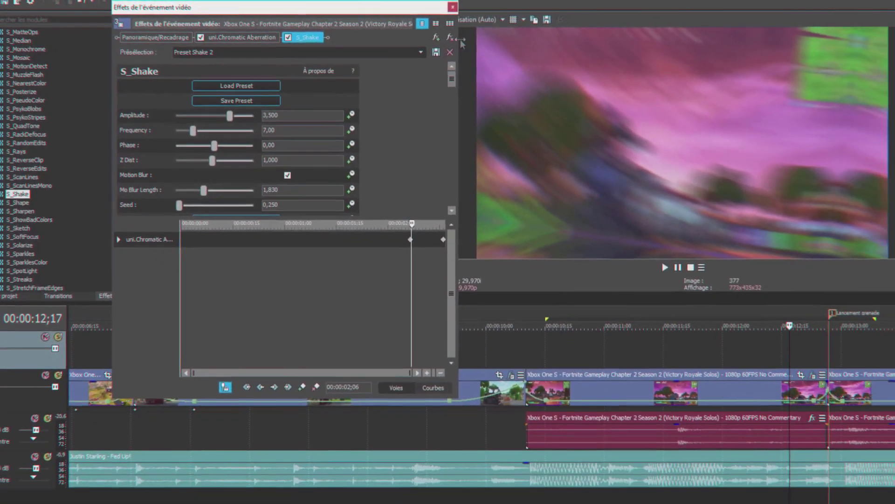
Step: Turn on keyframe animation for the S_Shake Amplitude and Frequency and place the cursor at the clip's end
left_click(346, 114)
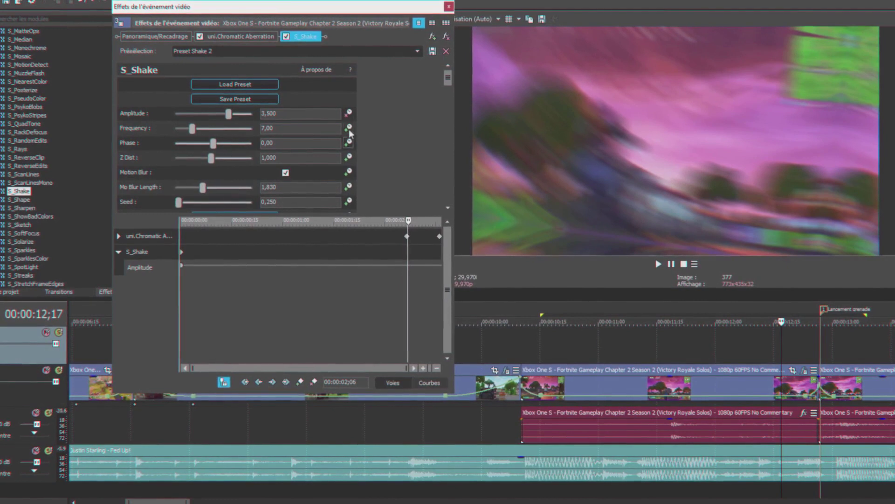
left_click(349, 127)
left_click(439, 265)
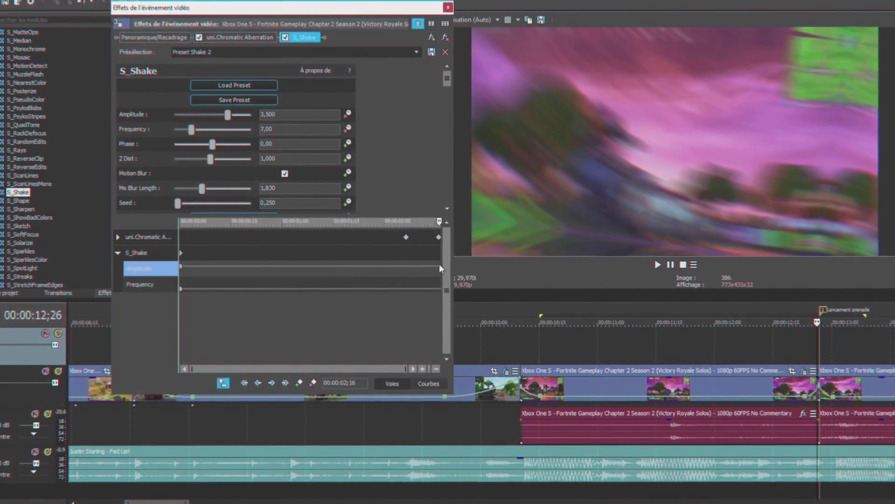
Step: Keyframe S_Shake Amplitude and Frequency from 0 near 00:00:12;17 to 3,500 and 7,00 at the clip's end, and delete the starting keyframe
left_click(406, 253)
left_click_drag(229, 114, 159, 120)
type("0")
key("Return")
left_click(440, 288)
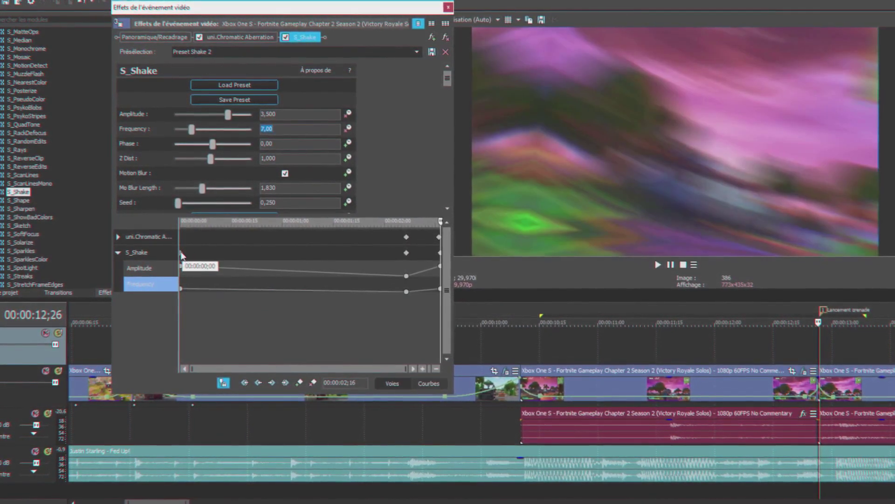
left_click(181, 255)
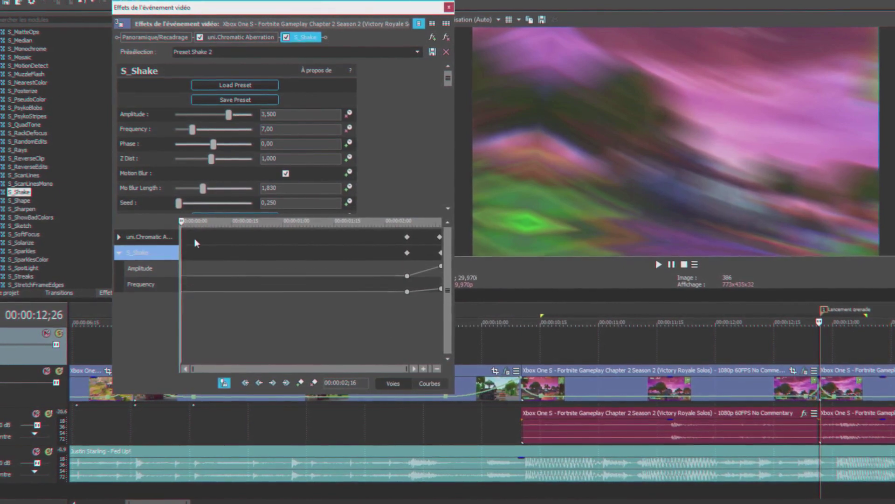
left_click(449, 6)
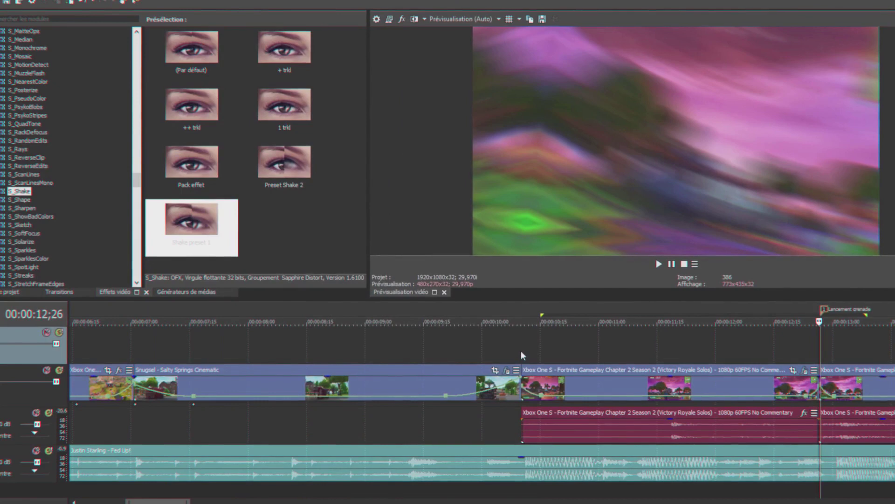
Step: Play back the range from 00:00:10;10 to just past the grenade marker, stopping at 00:00:12;22
left_click_drag(523, 345, 852, 356)
key("space")
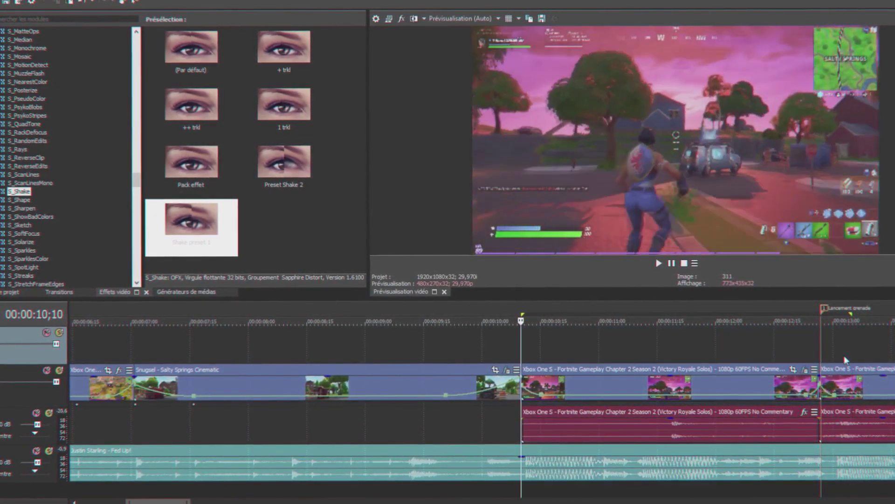
key("space")
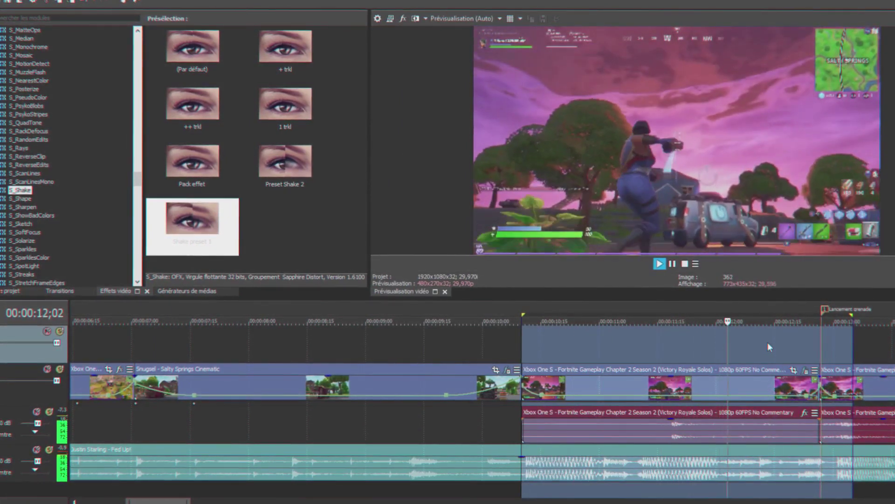
left_click(799, 347)
key("space")
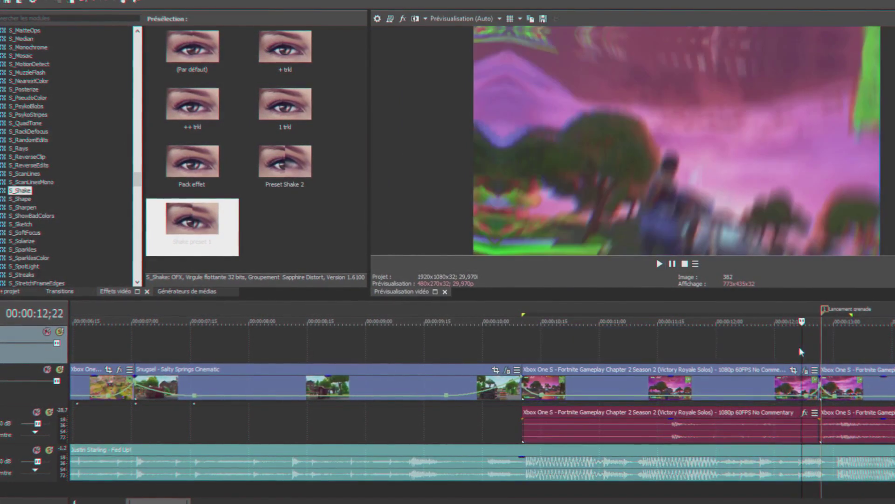
Step: Retime the intermediate S_Shake and chromatic aberration keyframes before the cut and play back the range from 00:00:10;10
left_click(805, 372)
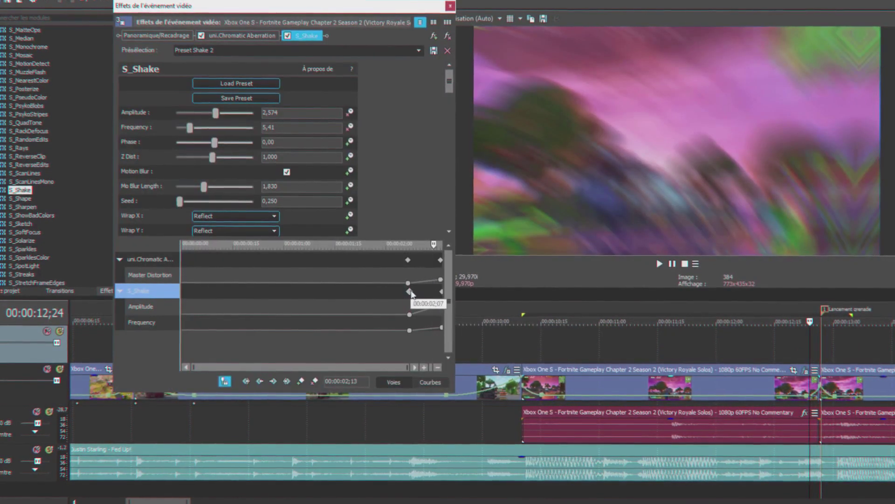
left_click(408, 259)
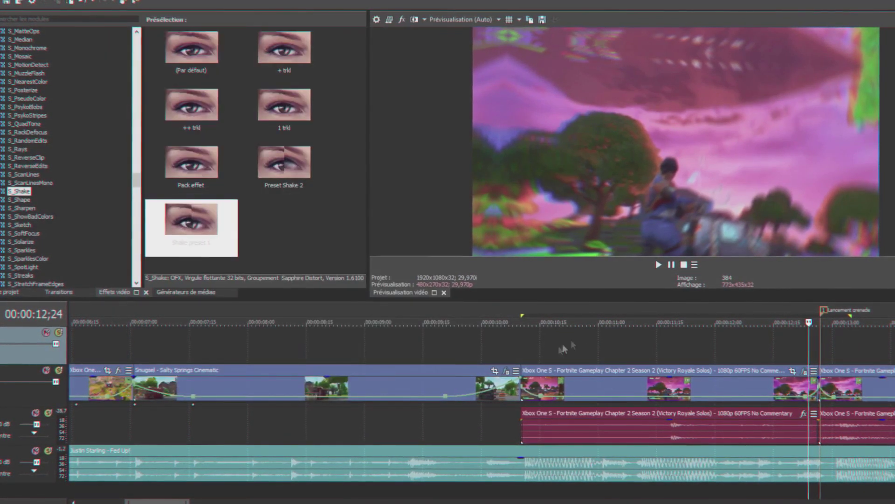
left_click_drag(522, 348, 864, 351)
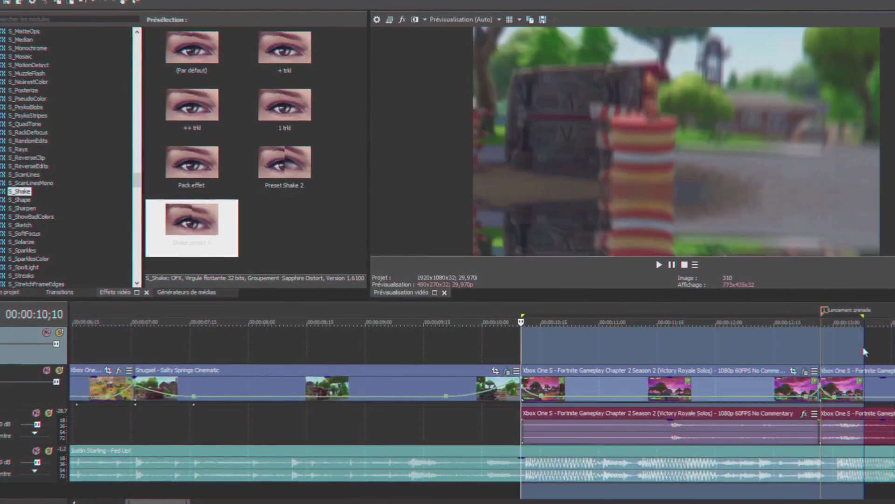
key("space")
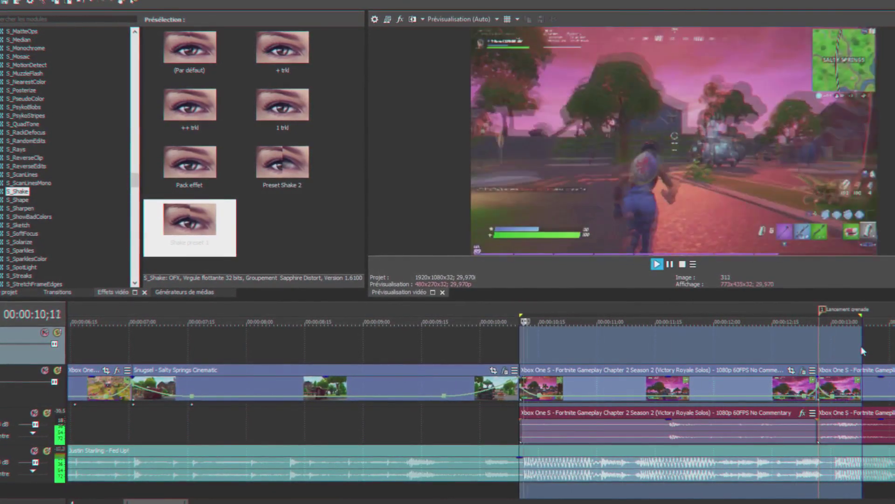
key("space")
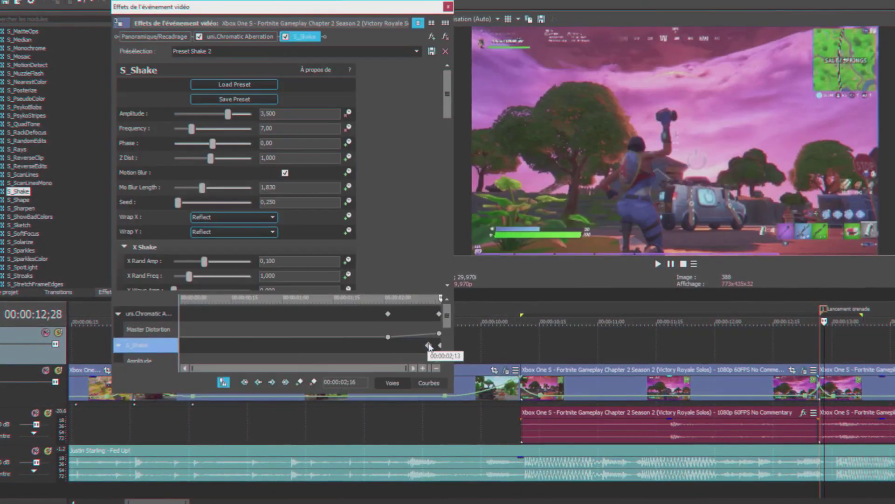
Step: Move the intermediate S_Shake keyframe to 00:00:02;13 in the effect timeline, close to the clip's end
left_click_drag(426, 346, 430, 346)
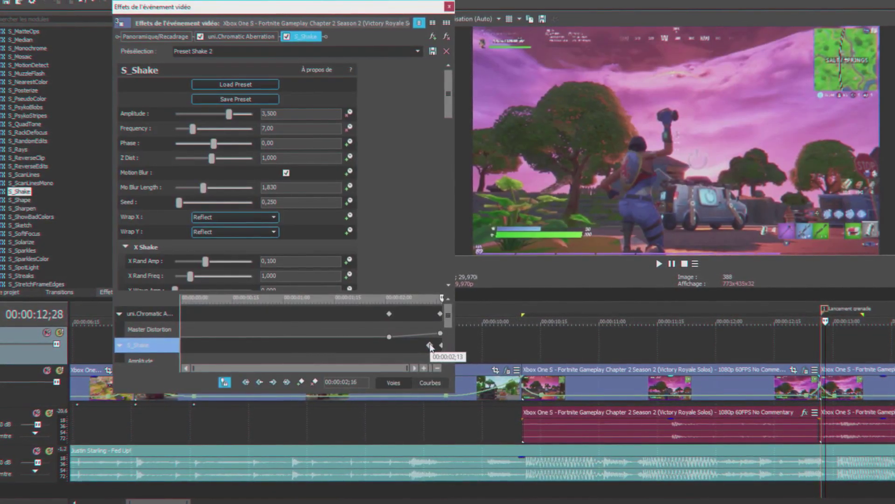
Step: Move the Chromatic Aberration effect's first Master Distortion keyframe closer to the end of the clip
left_click_drag(389, 314, 382, 314)
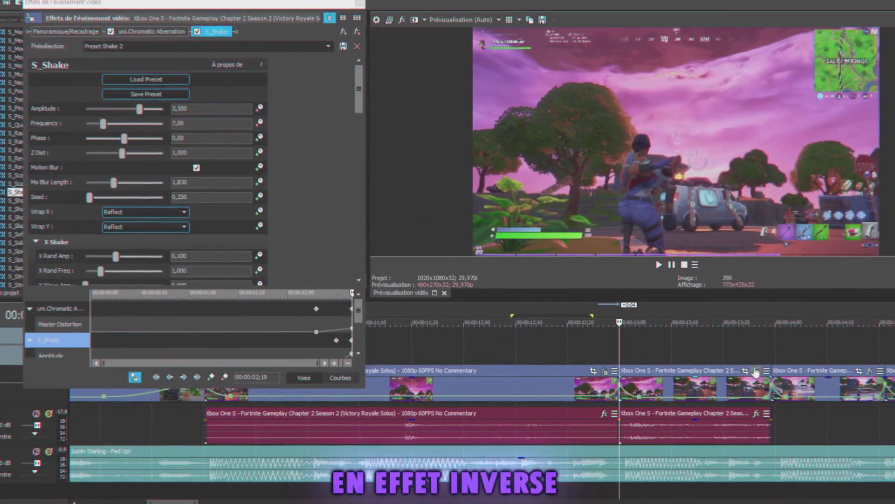
Step: Add the uni.Chromatic Aberration and S_Shake effects to the clip following the cut near 00:00:13
left_click(756, 372)
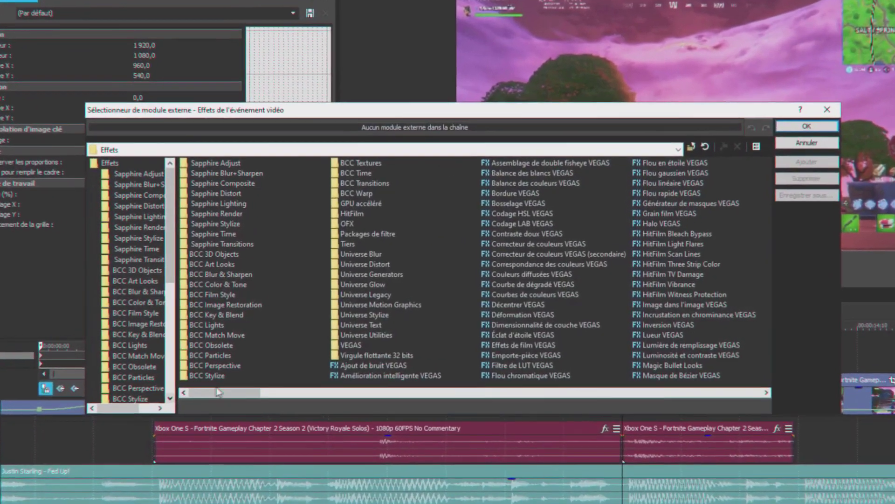
left_click_drag(220, 394, 746, 401)
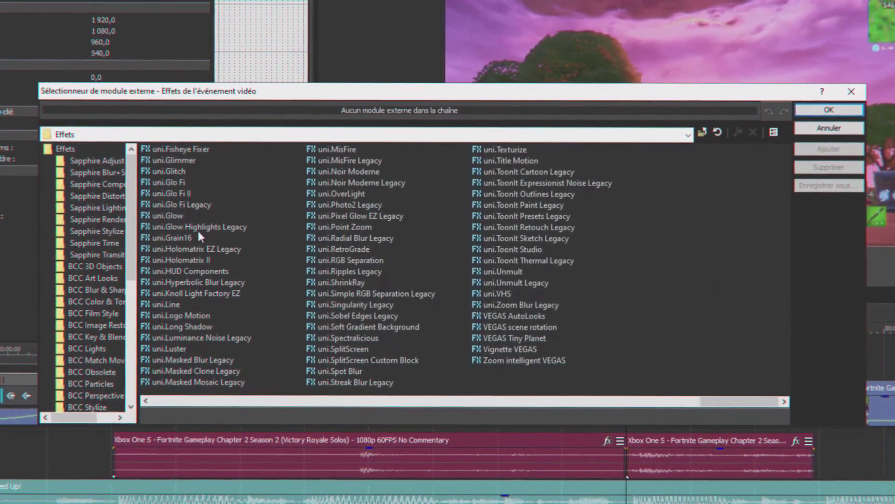
scroll(187, 167, "up", 2)
double_click(196, 260)
scroll(271, 296, "up", 6)
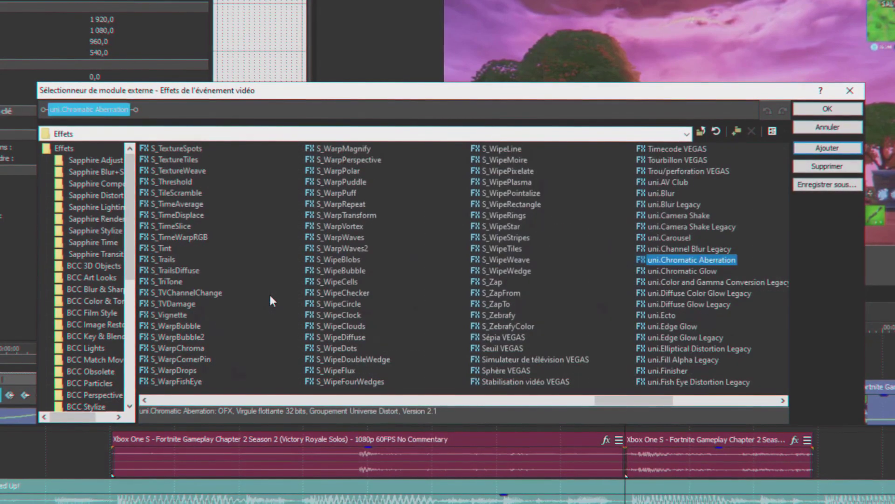
scroll(270, 296, "up", 1)
double_click(497, 337)
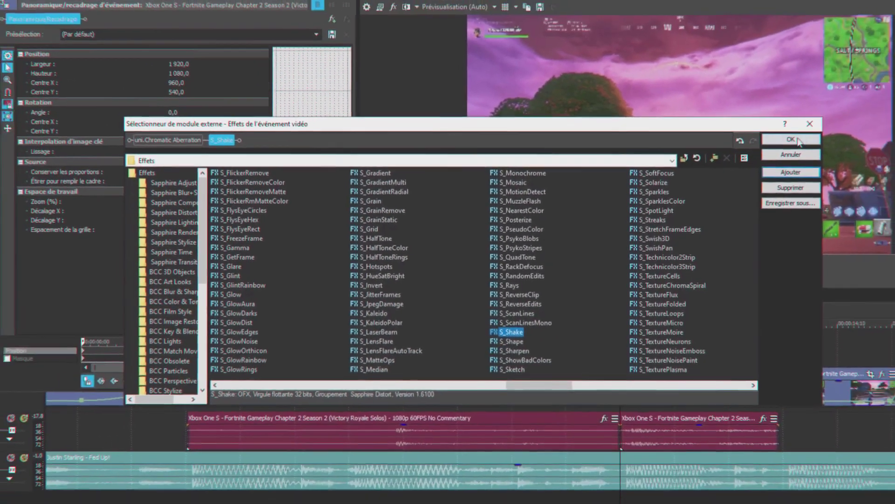
left_click(829, 112)
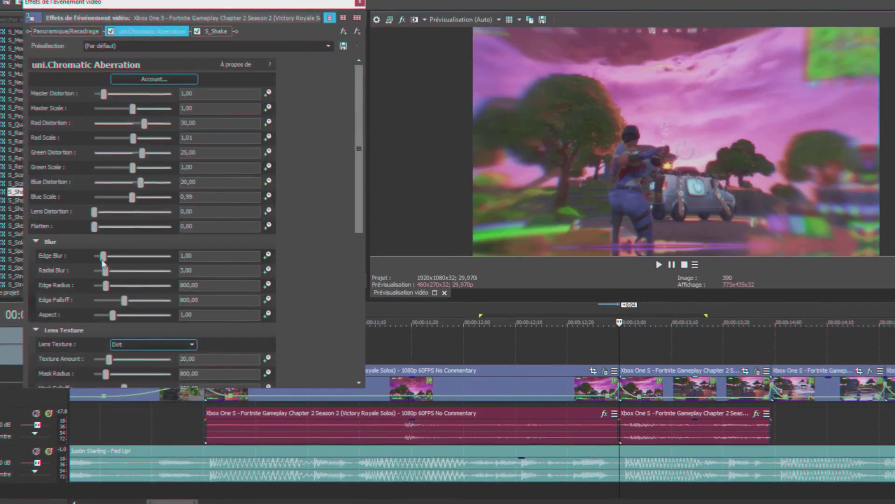
Step: Minimise the Chromatic Aberration blur: Edge Blur, Radial Blur and Edge Falloff 0, Edge Radius 0.01, Aspect 0.10
left_click_drag(100, 274, 92, 286)
left_click_drag(124, 301, 92, 301)
left_click_drag(112, 315, 94, 316)
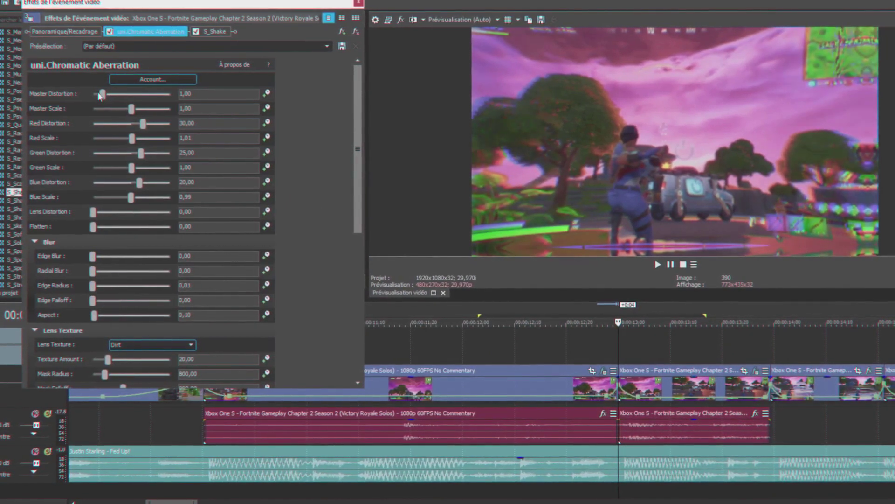
Step: Animate Master Distortion from about 2.01 at the clip's start to 0 at 00:00:00;02
left_click_drag(102, 95, 113, 93)
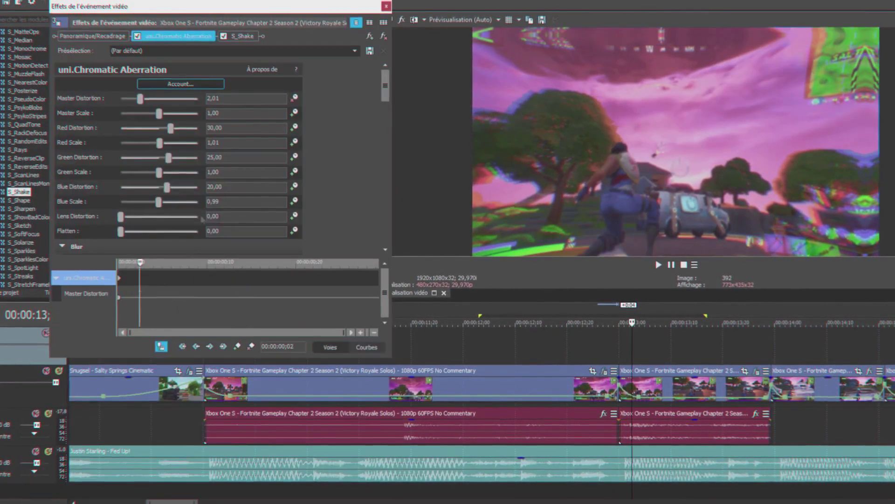
double_click(234, 100)
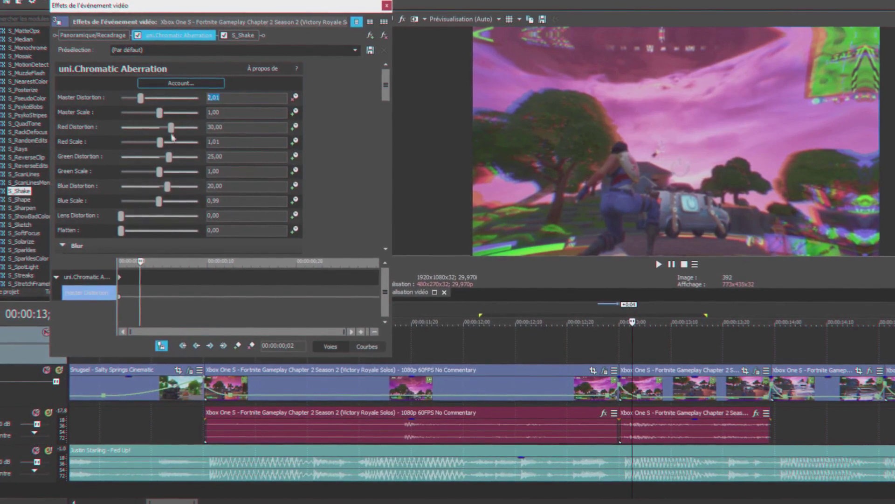
type("0")
key("Return")
Step: Apply the Preset Shake 2 preset to the clip's S_Shake effect
left_click(243, 35)
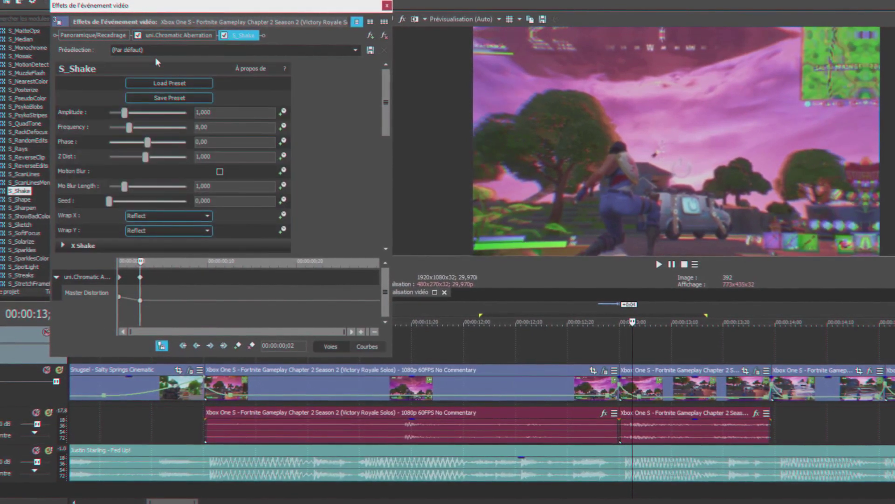
left_click(354, 50)
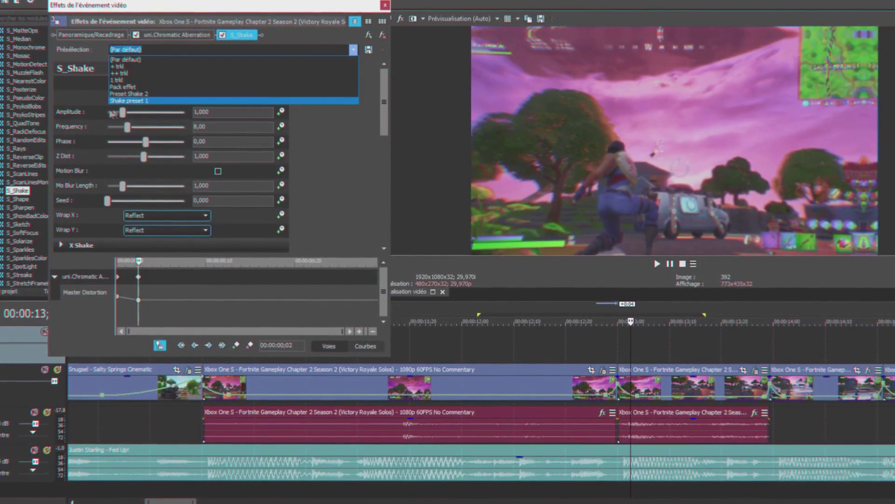
left_click(148, 96)
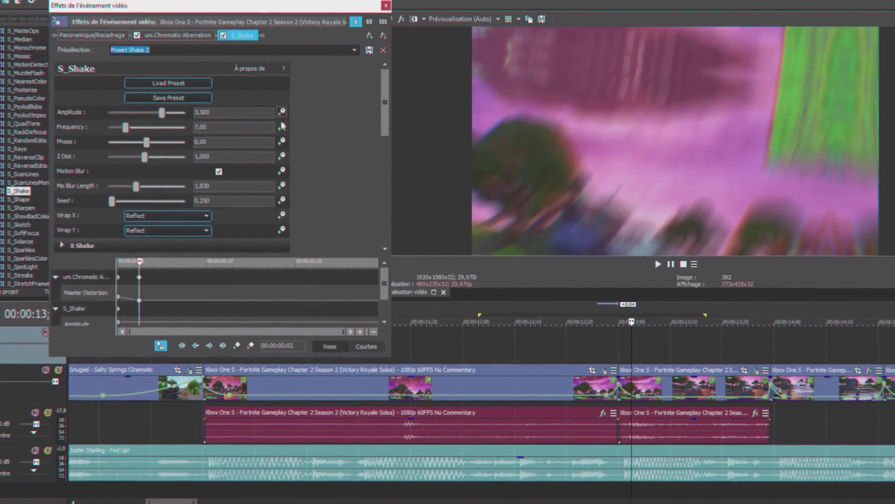
Step: Keyframe the S_Shake Amplitude to 0 and Frequency to 1 at 00:00:00;01, and close the effects window
left_click(128, 314)
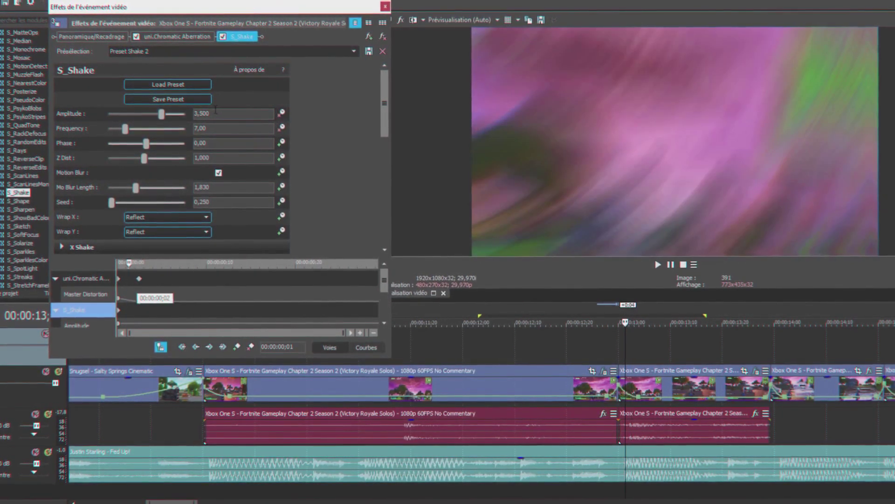
type("0")
key("Return")
double_click(210, 129)
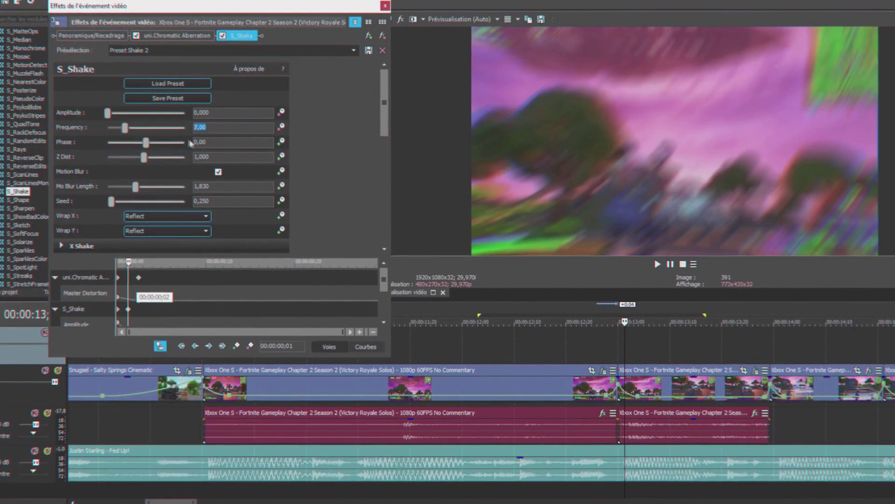
type("1")
key("Return")
left_click(385, 5)
Step: Play back the section around 00:00:14;21 to check the clips on the timeline
left_click_drag(488, 336, 728, 336)
key("space")
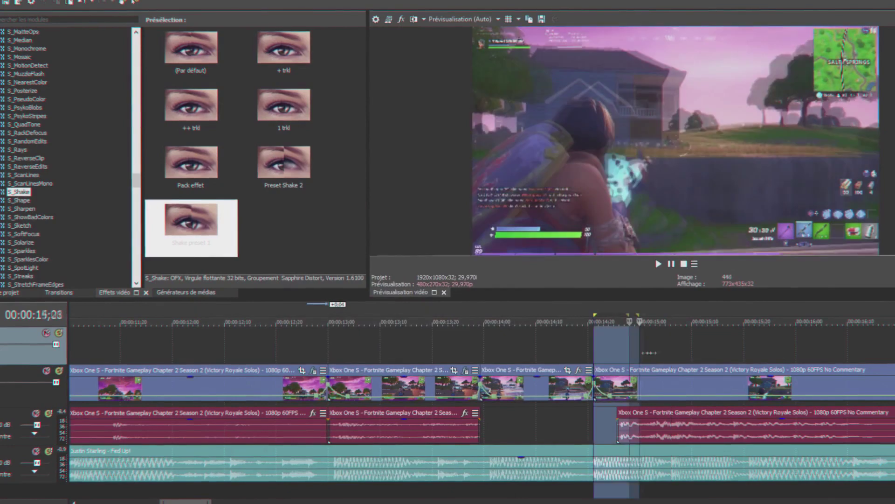
left_click_drag(650, 353, 586, 347)
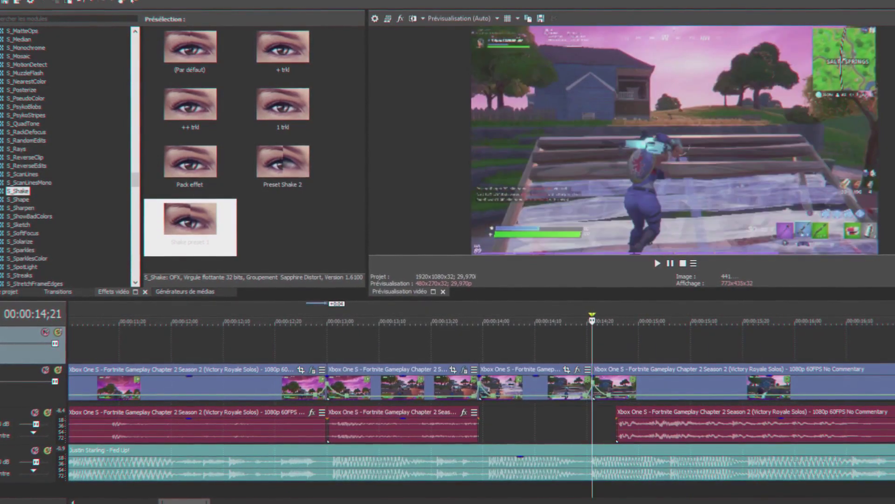
Step: Add the S_Flicker effect to the gameplay clip starting at 00:00:14;21 and apply its "effet clignot" preset
left_click(577, 370)
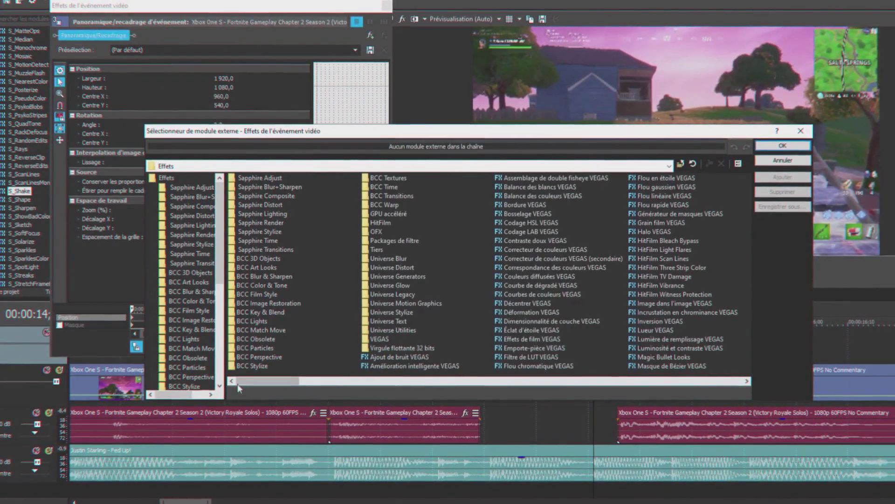
scroll(274, 302, "right", 2)
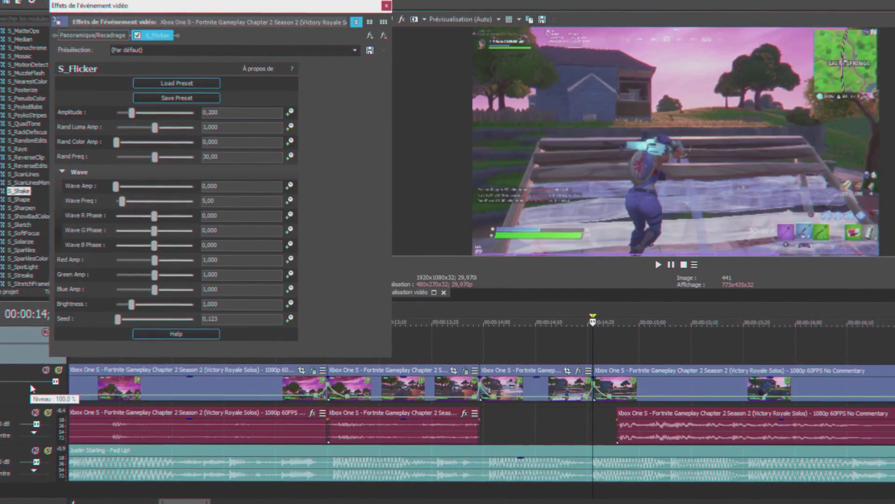
left_click(625, 339)
left_click_drag(625, 340, 671, 337)
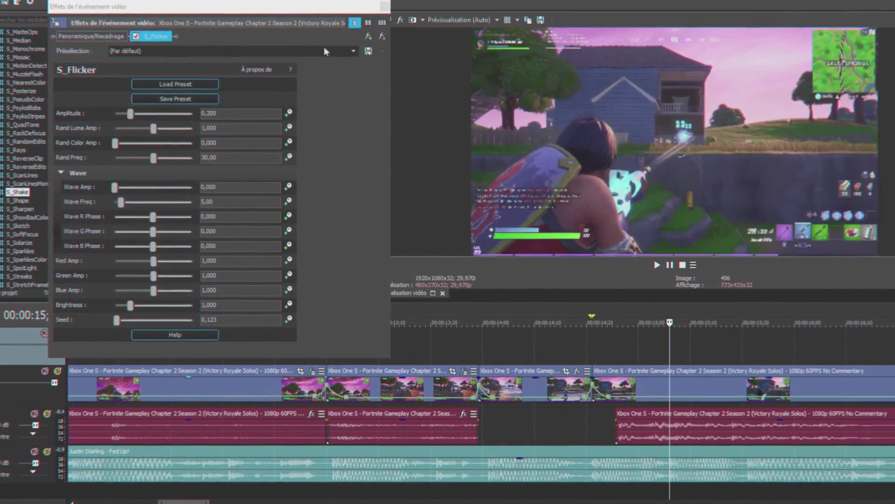
left_click(352, 52)
left_click(135, 68)
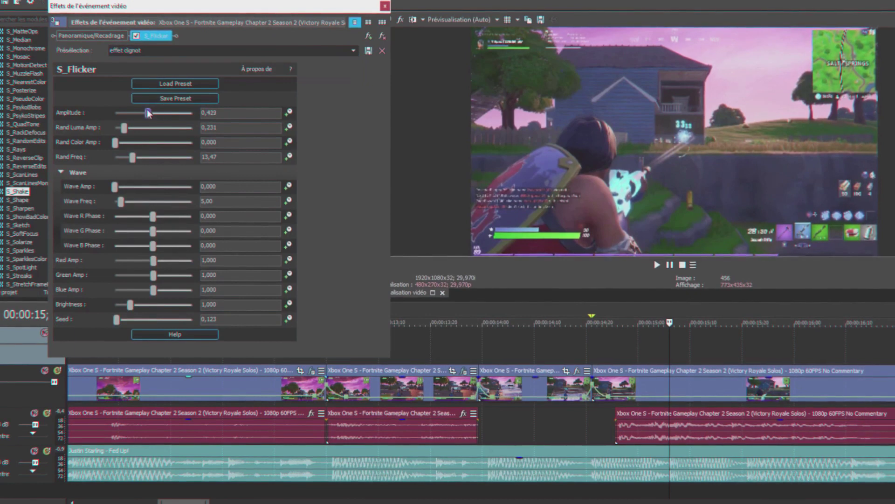
Step: Set the S_Flicker Amplitude to 0.400, animate Amplitude and Rand Luma Amp, and add a keyframe at 00:00:01;21
left_click_drag(215, 112, 209, 111)
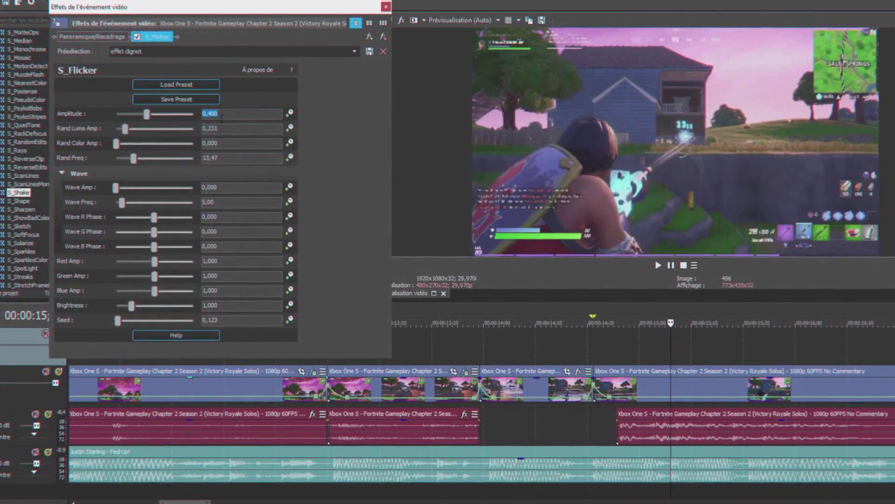
left_click(289, 113)
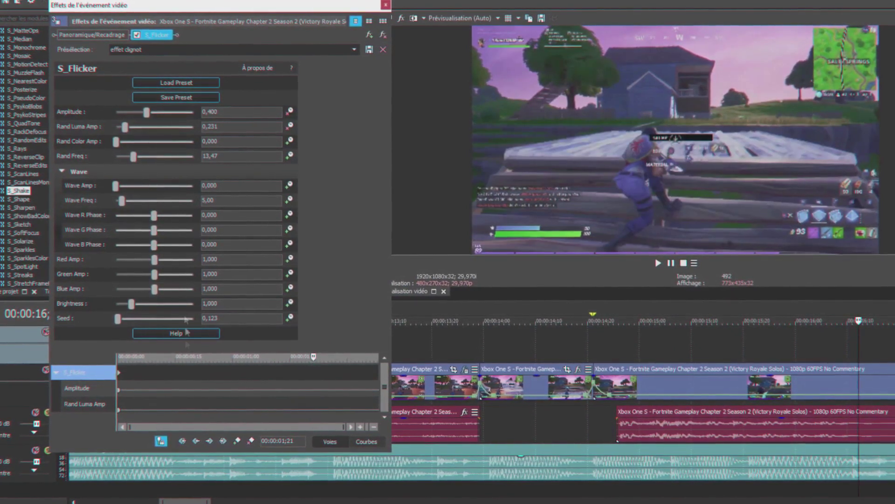
left_click(236, 441)
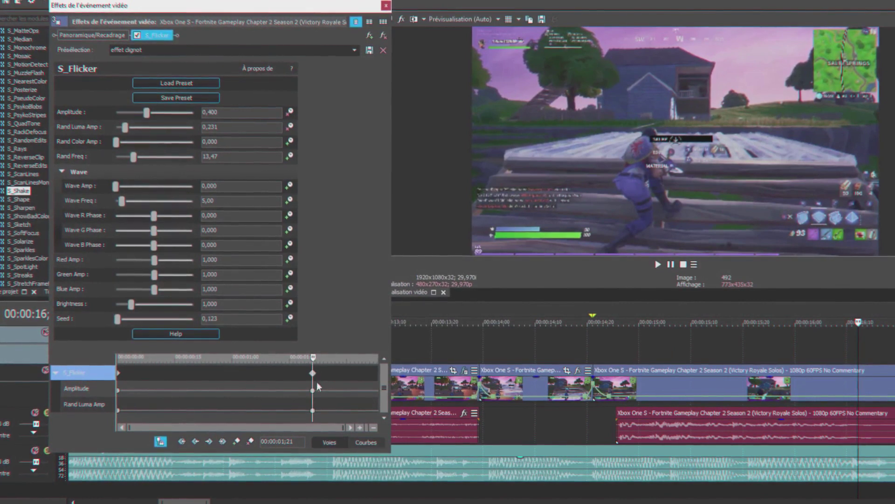
Step: Keyframe S_Flicker's Amplitude and Rand Luma Amp to 0 at 00:00:01;26, and close the effects window
scroll(318, 366, "up", 3)
key("Right")
key("Right")
key("Right")
key("Right")
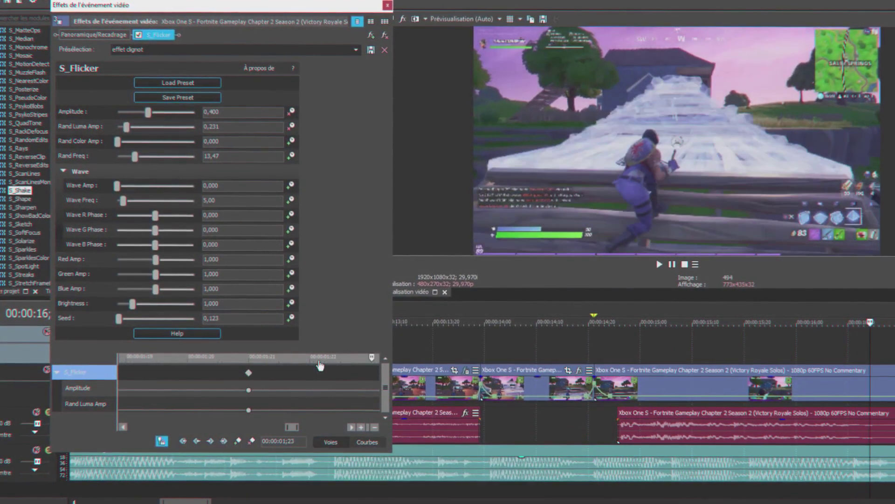
scroll(320, 366, "up", 2)
key("Right")
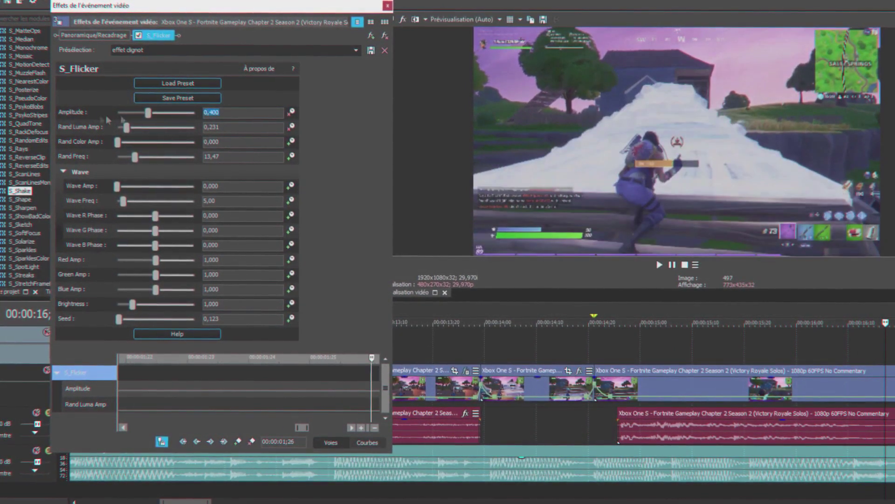
key("Return")
left_click(223, 127)
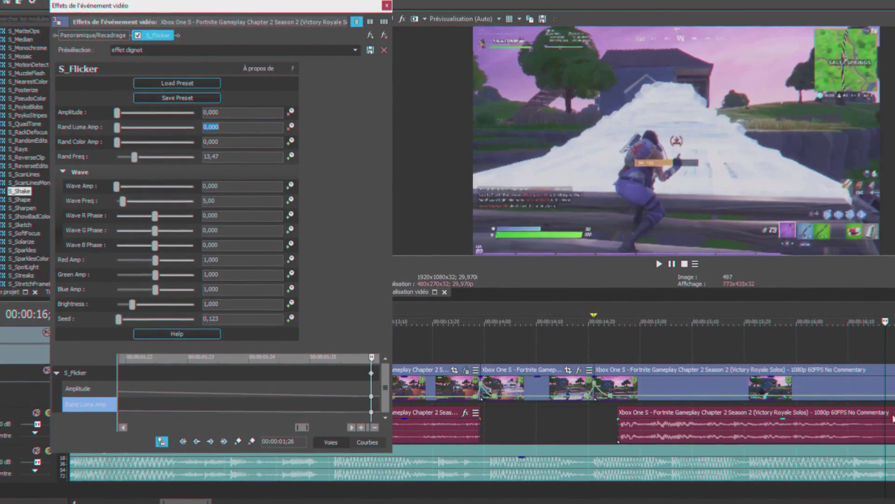
left_click(386, 6)
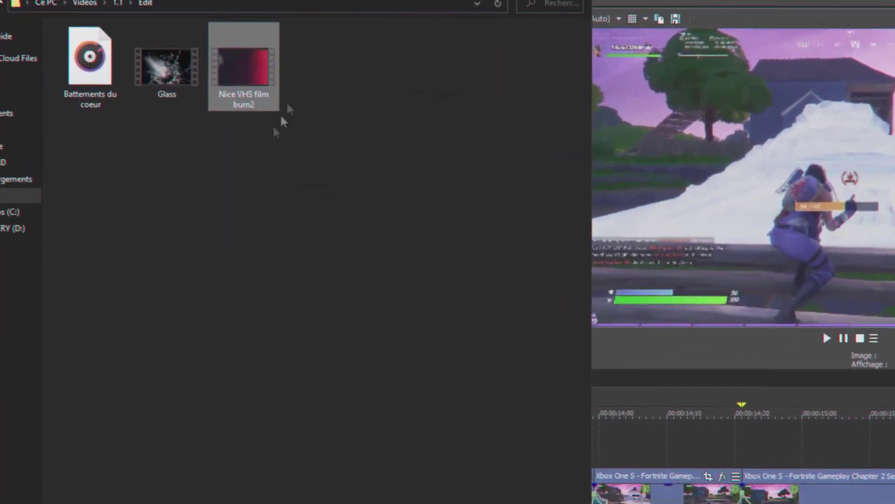
Step: Place the Nice VHS film burn2 video above the flickering gameplay clip, and delete its audio together with the extra audio track
left_click_drag(244, 70, 622, 336)
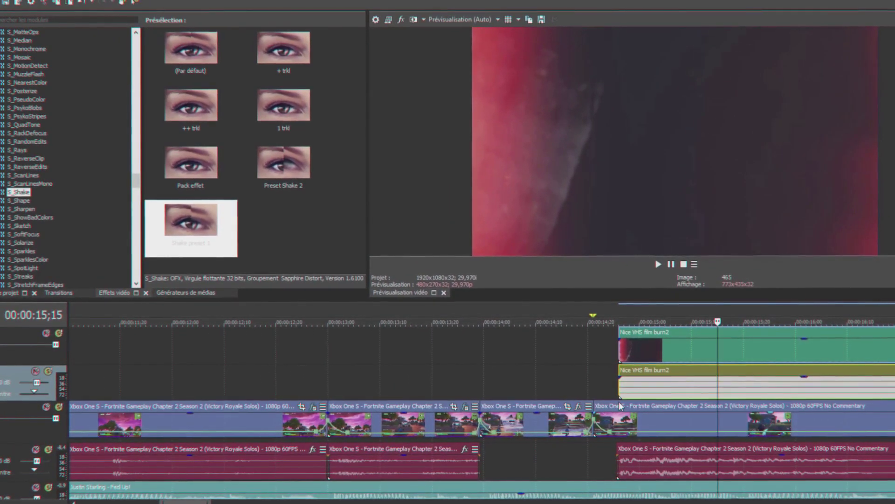
key("u")
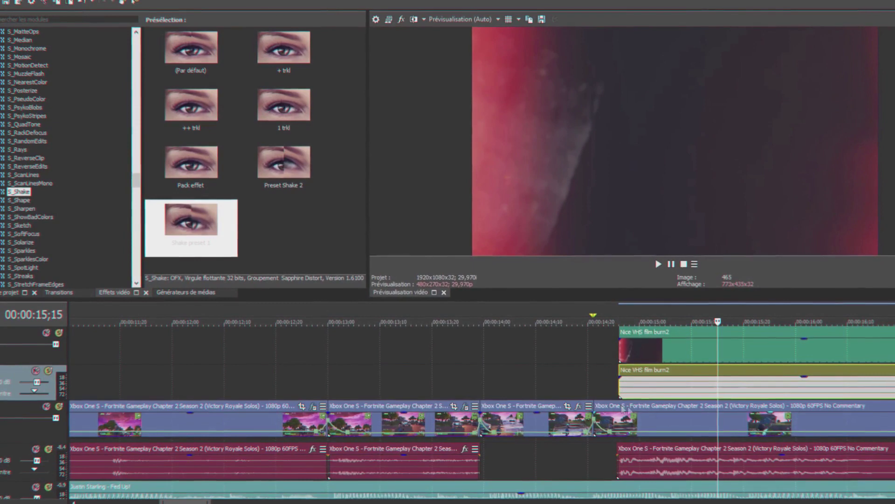
key("Delete")
right_click(689, 389)
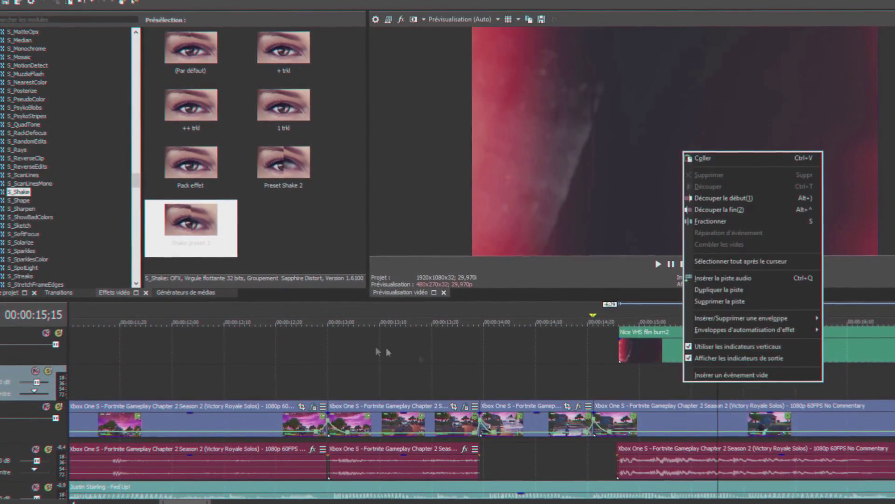
left_click(699, 264)
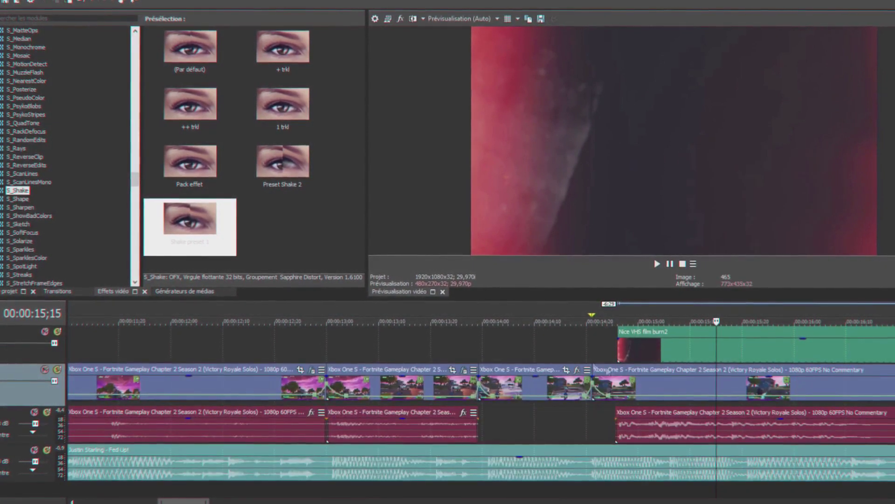
Step: Align the film burn overlay with the start of the gameplay clip at 00:00:14;21 and trim it to that clip's end
scroll(601, 401, "down", 3)
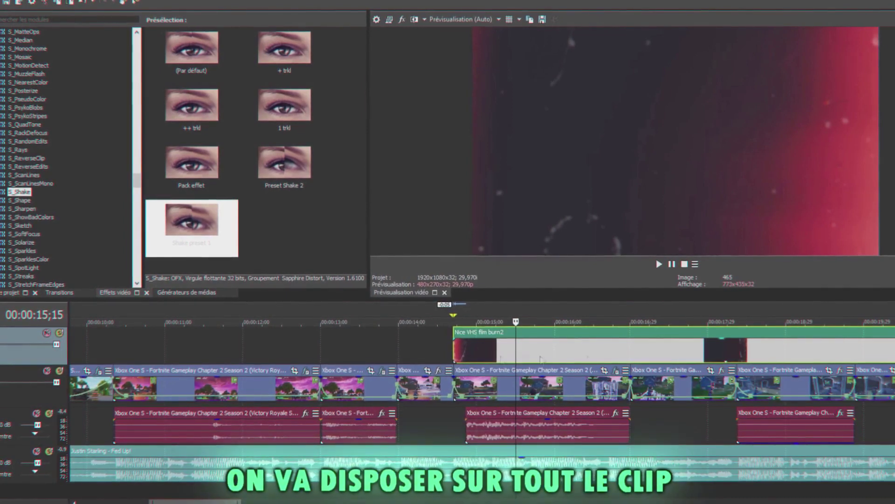
left_click(629, 358)
key("s")
key("Delete")
Step: Change the film burn track's compositing mode so the overlay blends with the gameplay footage beneath it
left_click(544, 349)
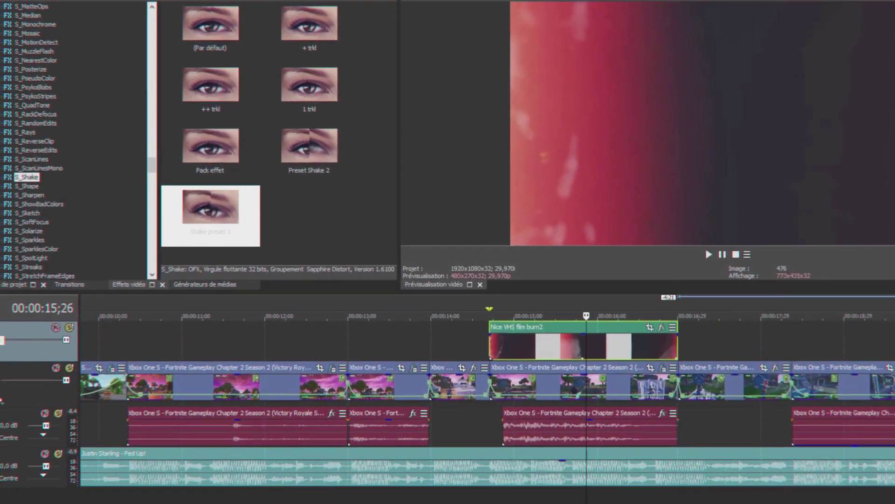
left_click(5, 308)
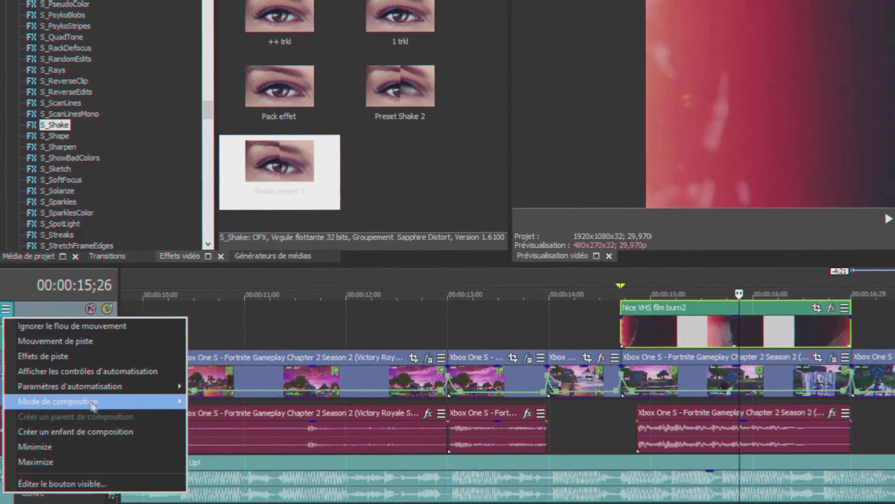
mouse_move(99, 404)
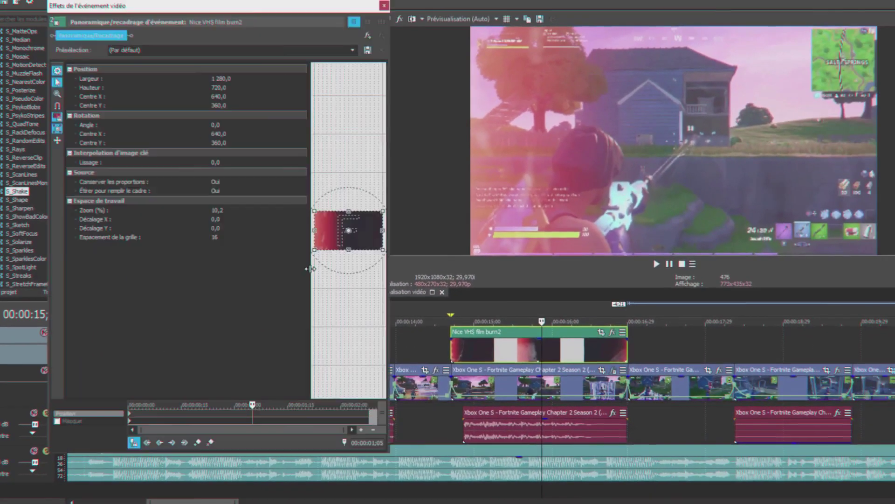
Step: Tighten the film burn overlay's Pan/Crop frame slightly around the image from the clip's first frame, and close the window
left_click_drag(310, 269, 171, 266)
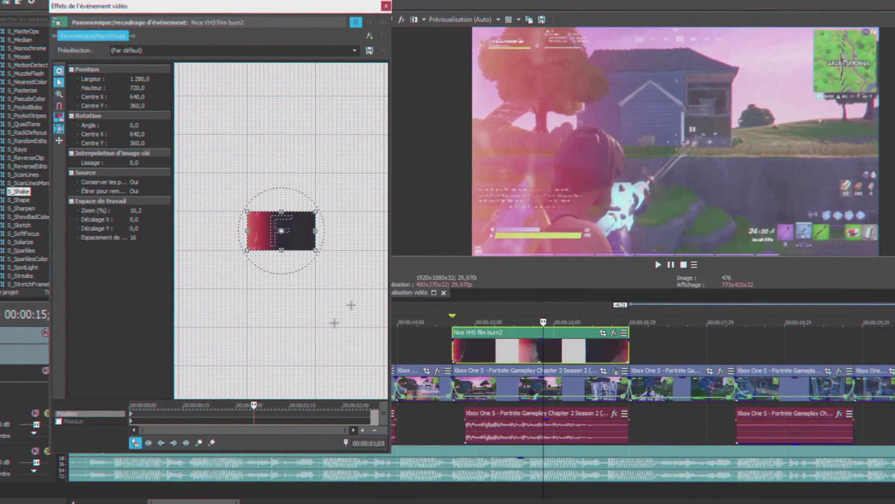
left_click(140, 405)
scroll(289, 273, "up", 5)
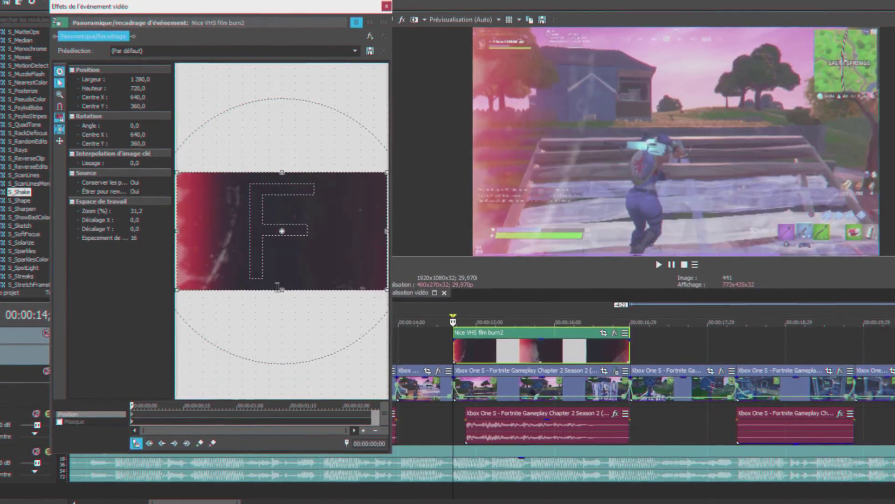
left_click_drag(279, 282, 281, 270)
left_click(386, 6)
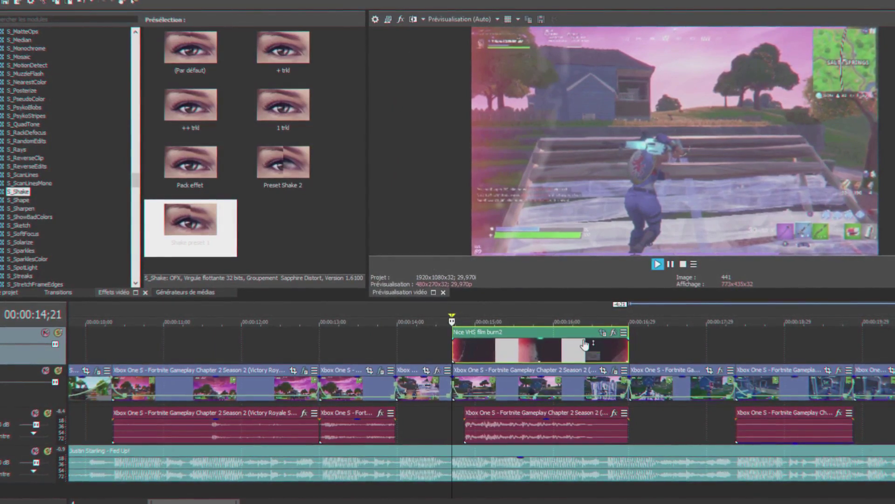
Step: Insert a velocity envelope on the film burn clip, adjust its playback speed, and preview the looped clip
right_click(504, 347)
mouse_move(589, 433)
left_click(756, 437)
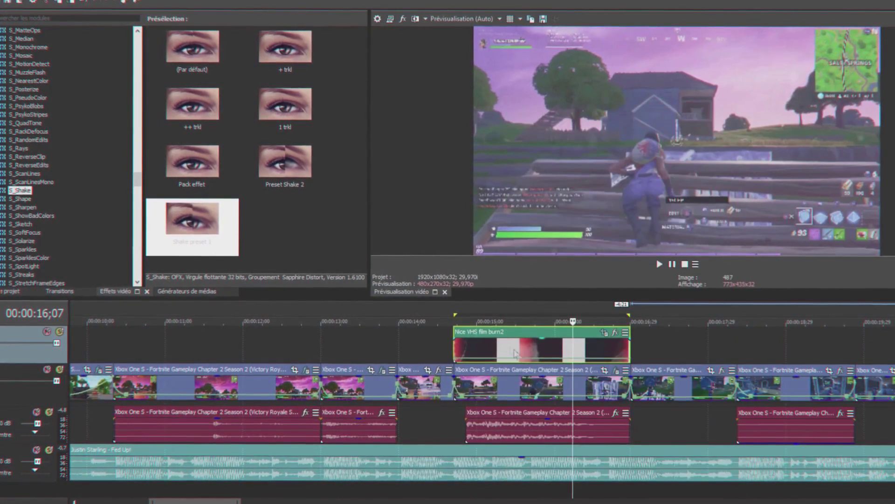
left_click_drag(521, 361, 523, 361)
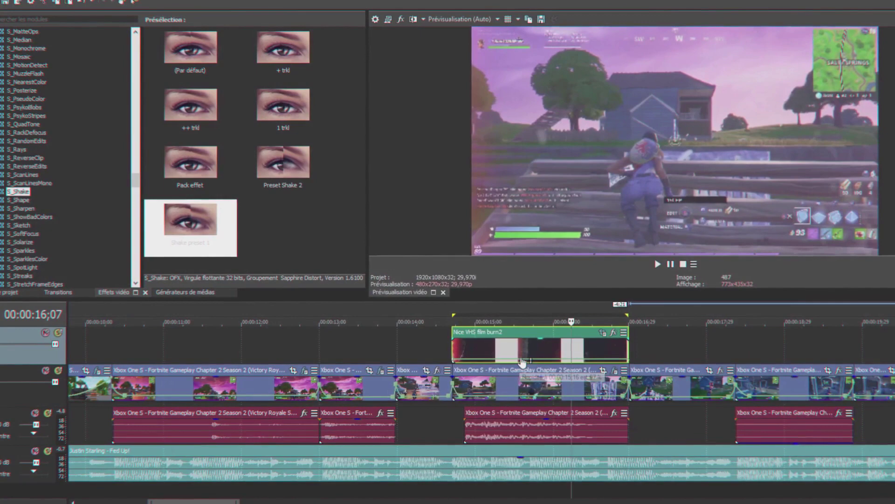
left_click_drag(448, 407, 631, 411)
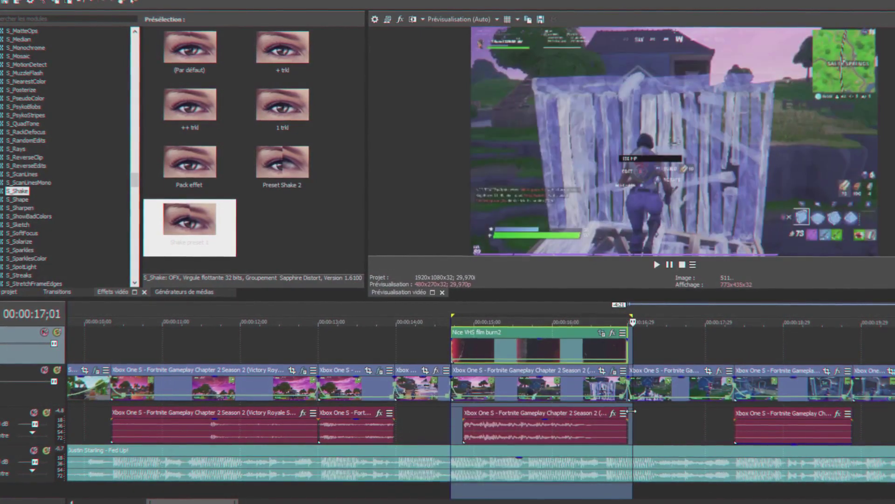
key("space")
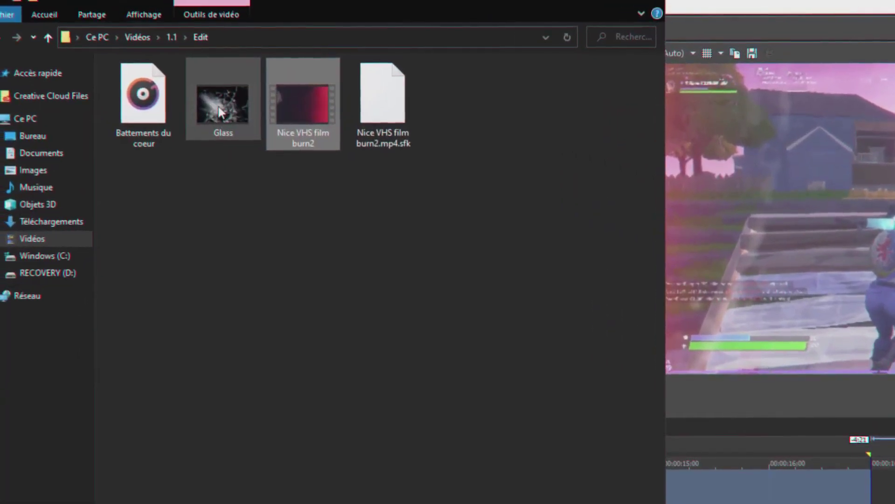
Step: Place the Glass video from the Edit folder above the film burn overlay, and delete its audio together with the extra audio track
left_click_drag(224, 99, 841, 501)
left_click_drag(411, 301, 410, 301)
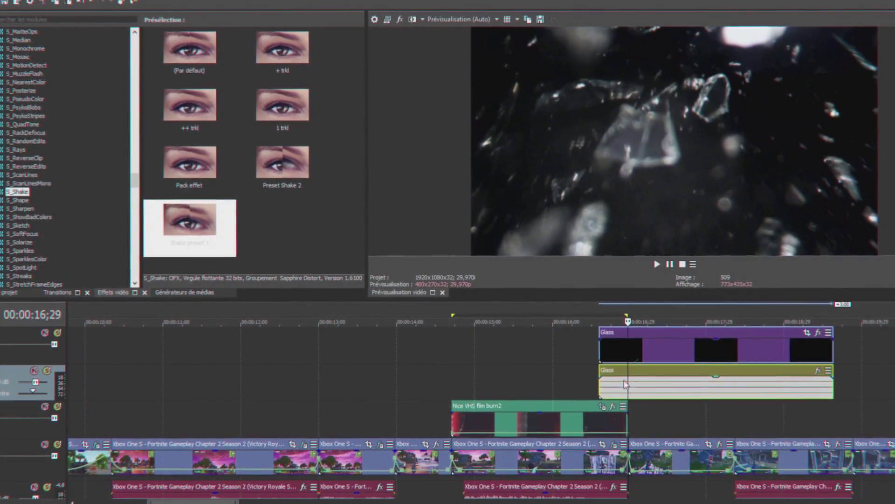
left_click(624, 380)
key("Delete")
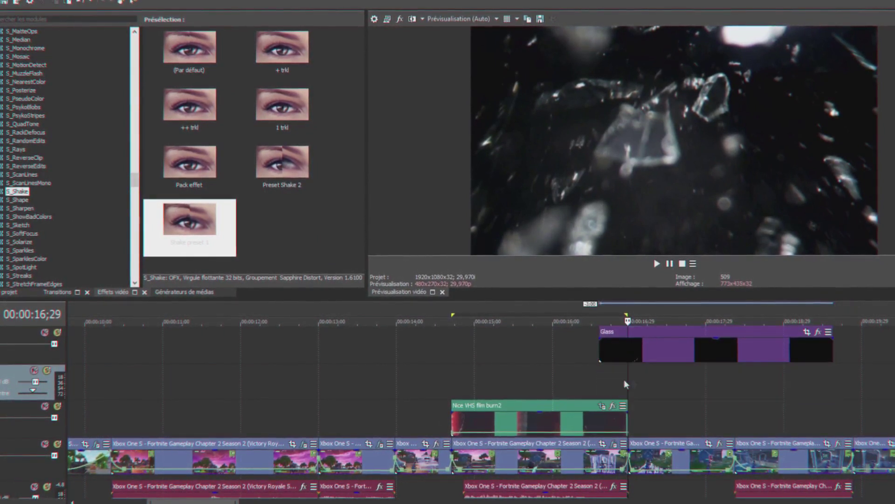
right_click(631, 381)
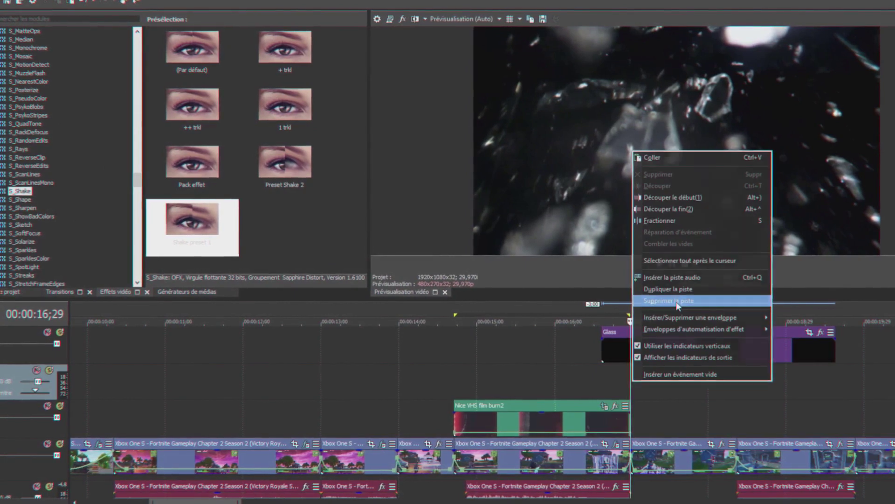
left_click(677, 301)
Step: Move the Glass clip so it starts just before the cut at 00:00:16;29, and set its track's compositing mode to Écran
left_click_drag(649, 353, 654, 358)
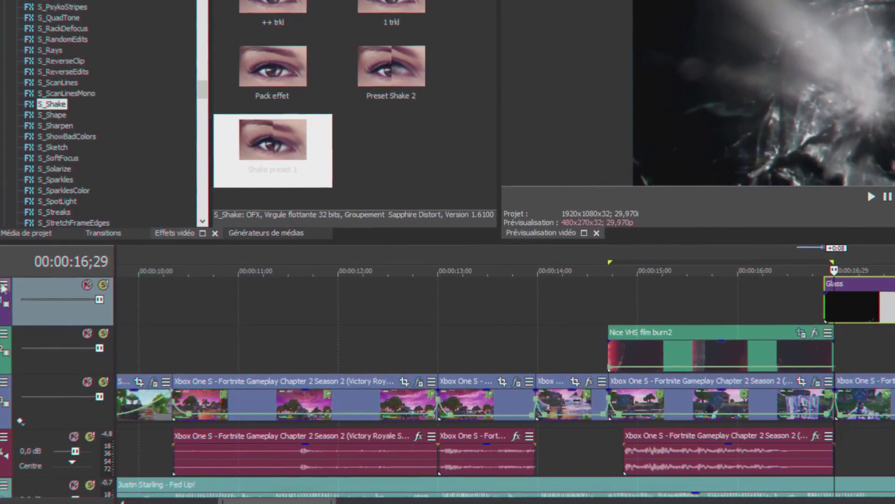
left_click(5, 286)
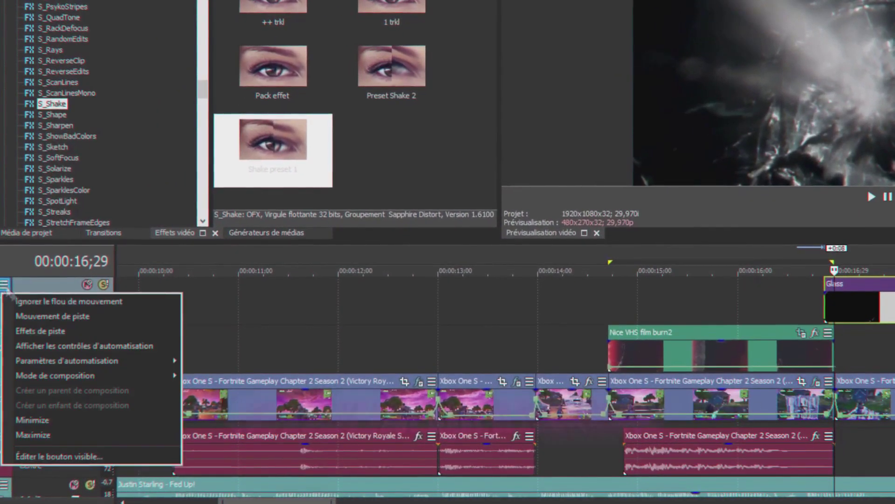
mouse_move(70, 375)
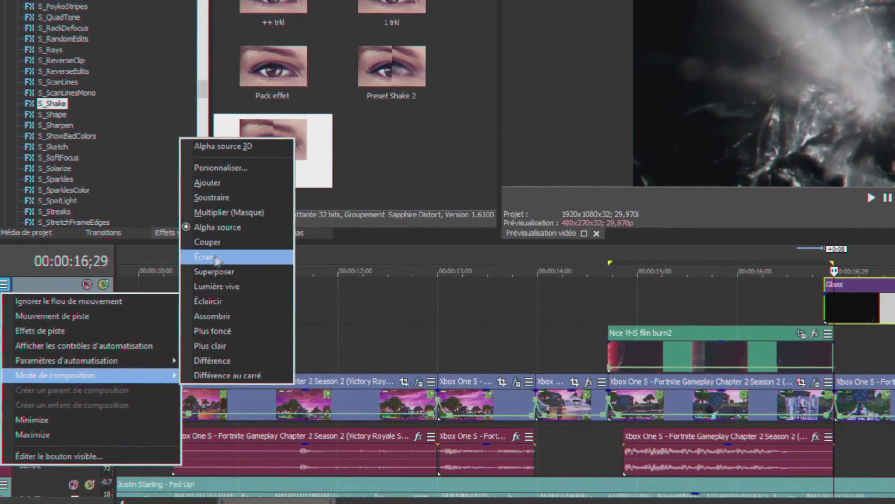
left_click(215, 257)
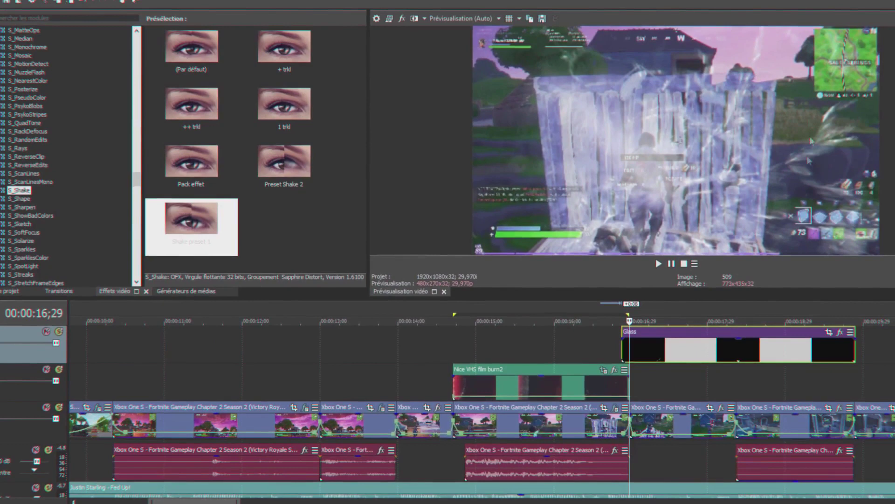
Step: Loop the section around the start of the Glass overlay and play back the transition
left_click_drag(587, 350, 777, 365)
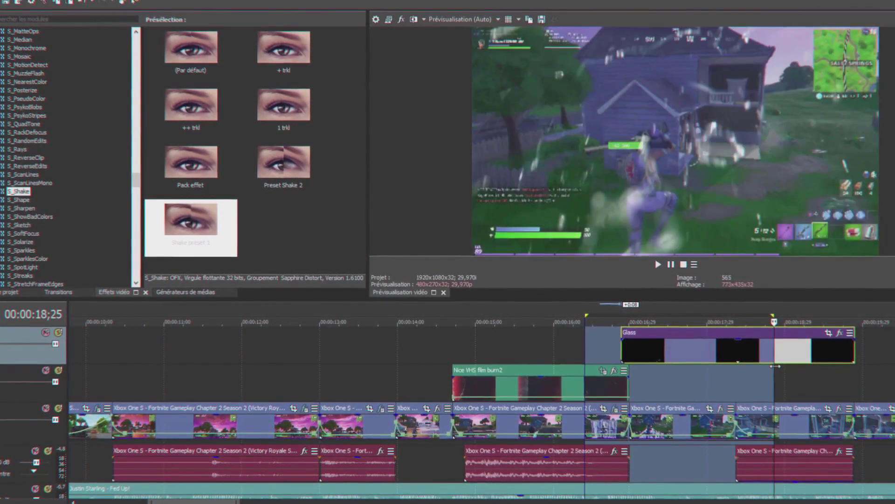
key("space")
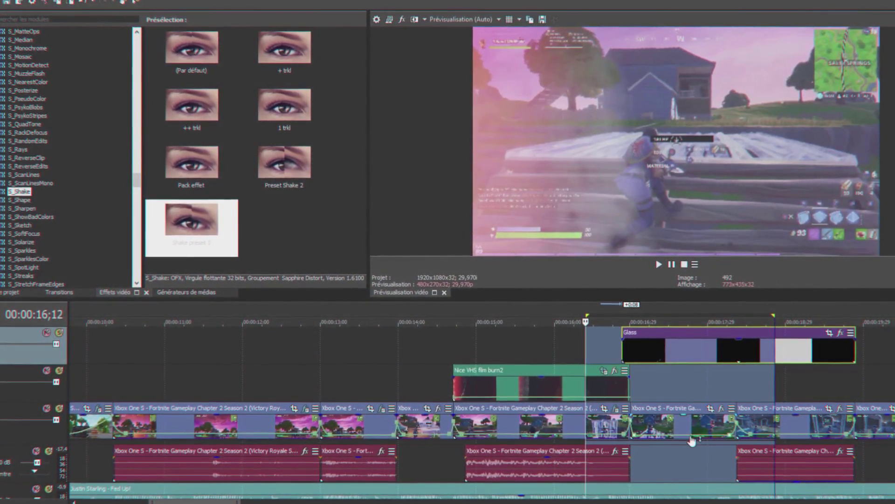
left_click_drag(693, 441, 692, 440)
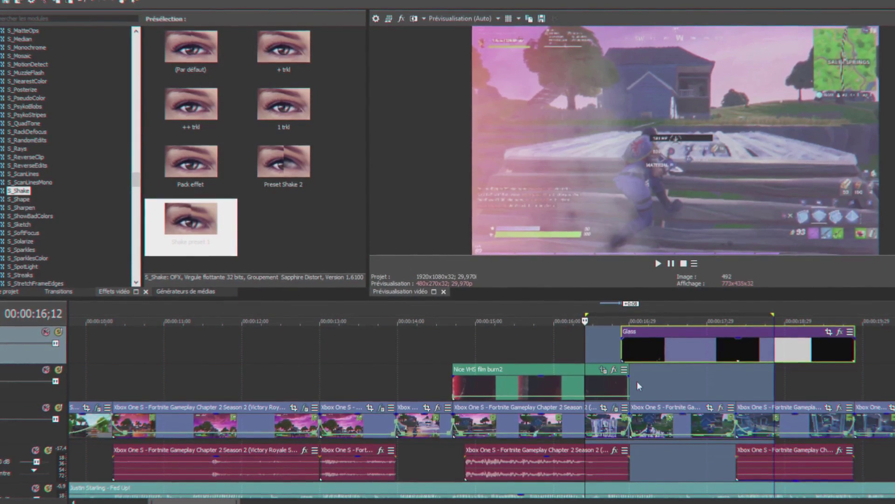
left_click_drag(605, 361, 747, 362)
key("space")
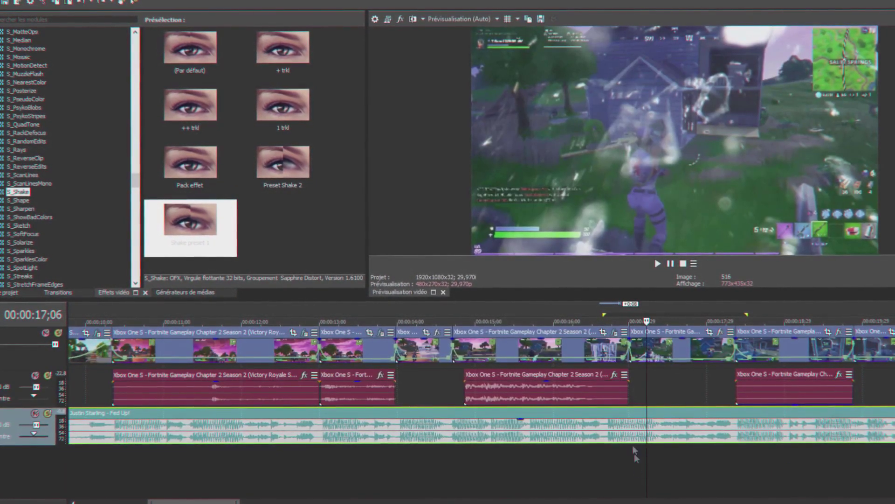
Step: Split the music at the gameplay cuts at 00:00:16;29 and 00:00:18;10 to isolate the segment between them
left_click(629, 431)
key("s")
left_click(736, 434)
key("s")
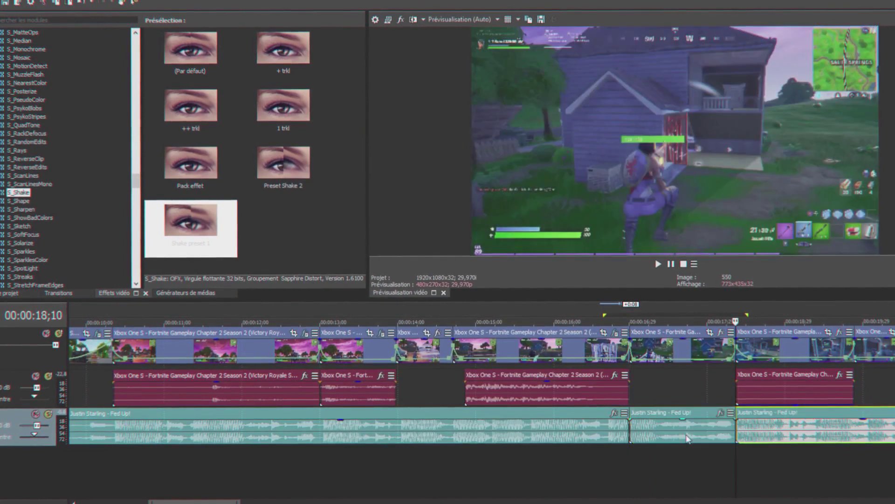
Step: Add the Filtre résonance audio effect to the isolated music segment with the [Sys] Étouffement preset, and close the effects window
left_click(687, 436)
left_click(719, 413)
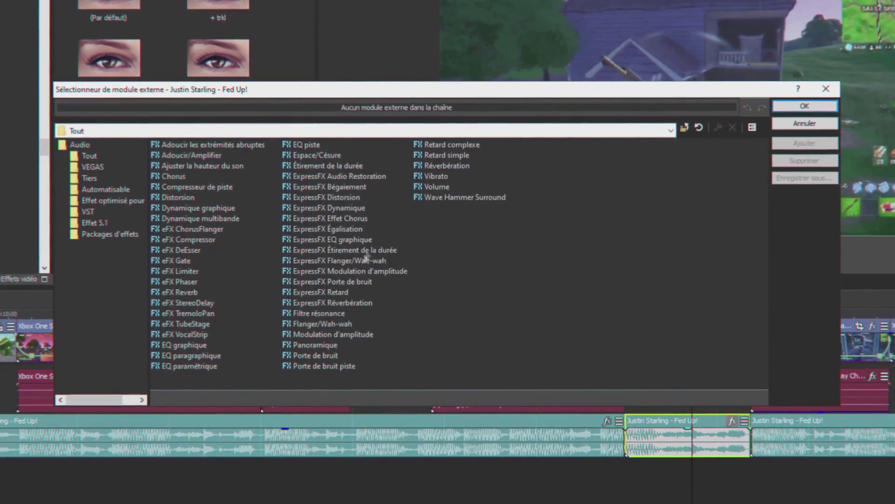
left_click(322, 313)
left_click(805, 143)
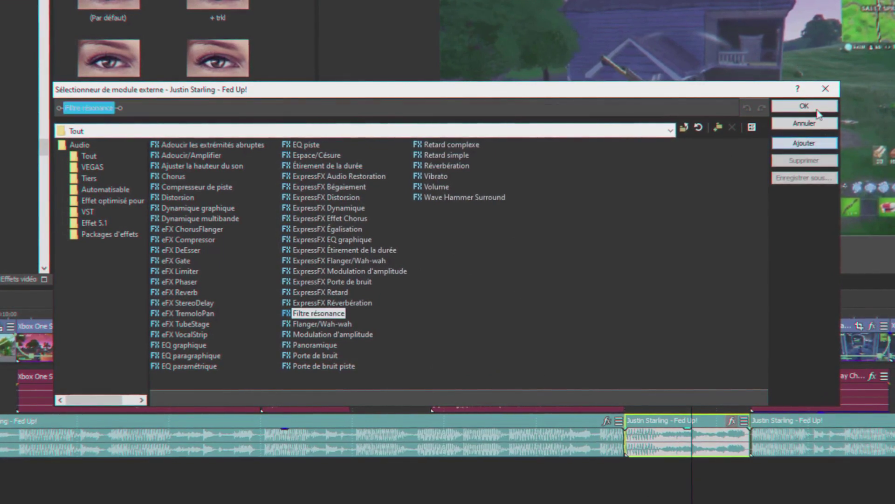
left_click(804, 105)
left_click(270, 65)
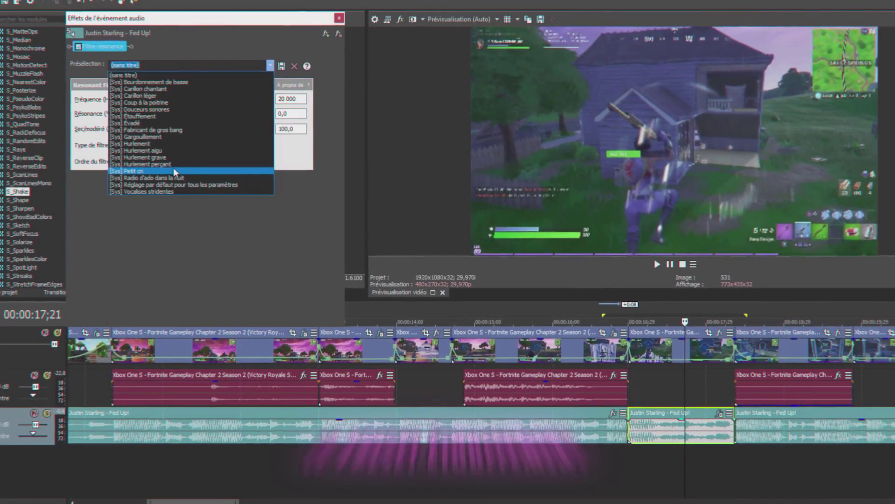
left_click(170, 117)
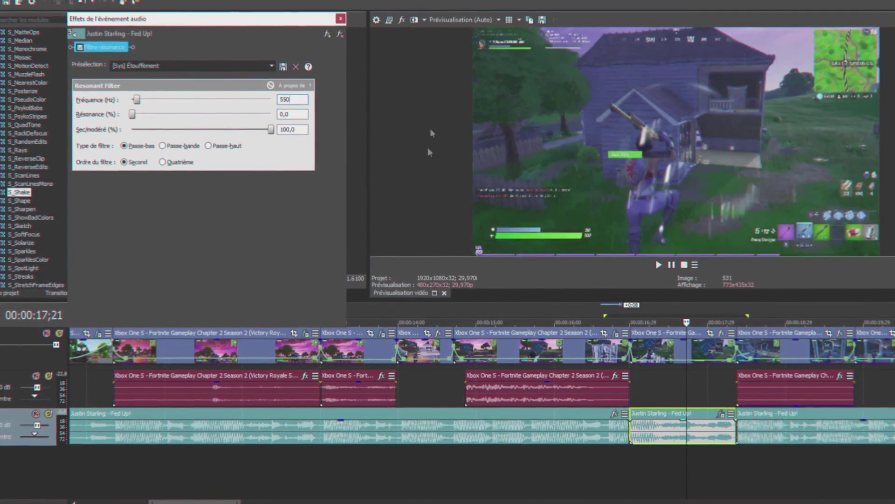
left_click(341, 19)
Step: Play back a looped section running across the muffled music segment
left_click_drag(552, 452, 801, 443)
key("space")
key("space")
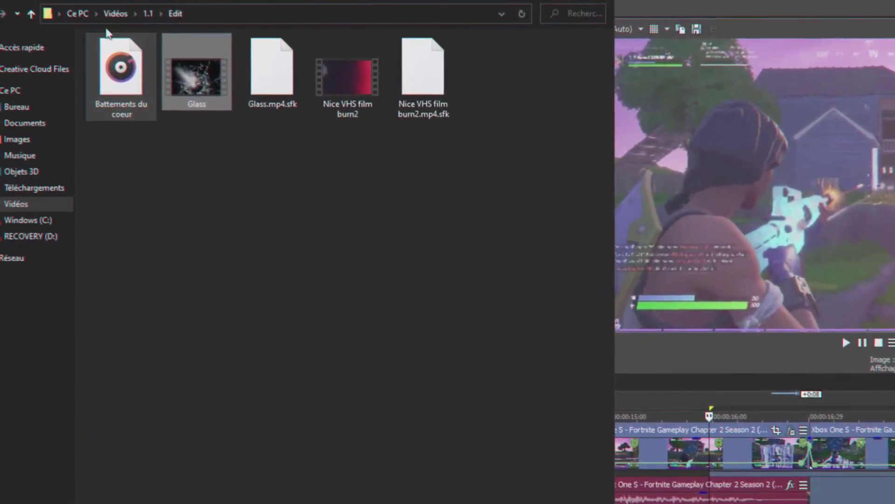
Step: Place the Battements du coeur audio from the Edit folder on a new track beneath the music, and split out a short excerpt
left_click(110, 42)
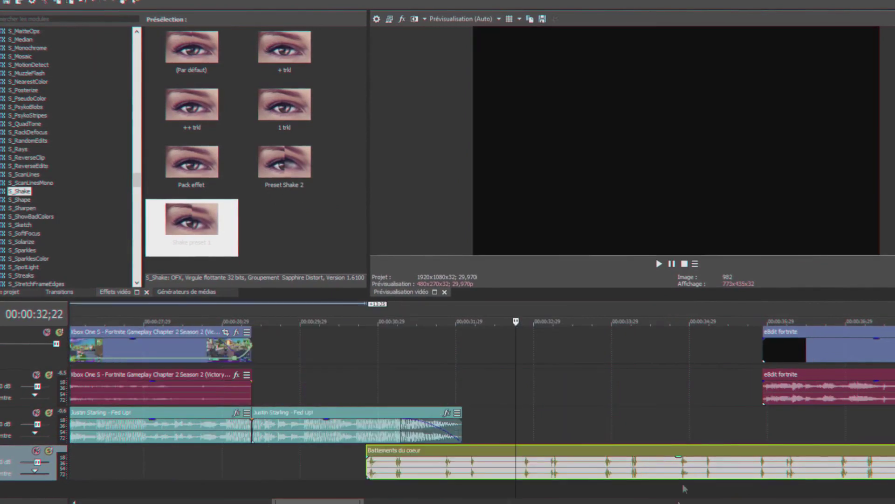
key("s")
left_click(646, 464)
key("s")
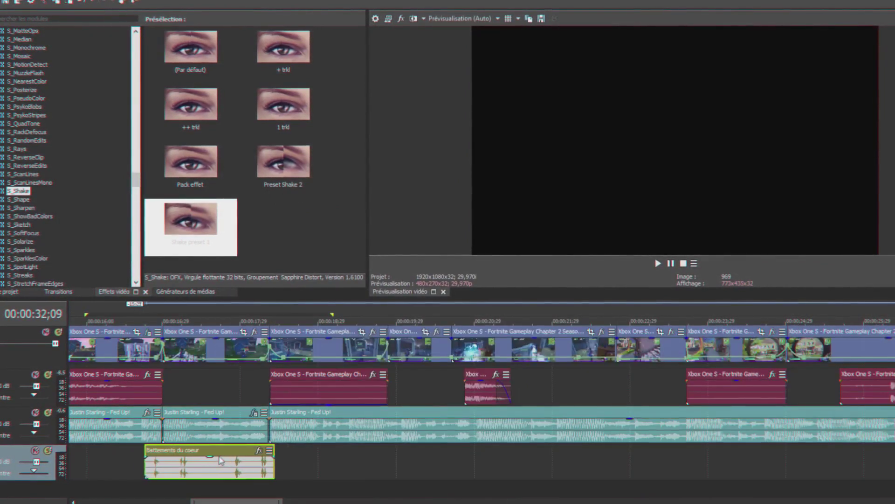
Step: Align the heartbeat excerpt beneath the muffled music segment so its first beat falls on the cut at 00:00:16;29
left_click_drag(215, 458, 225, 458)
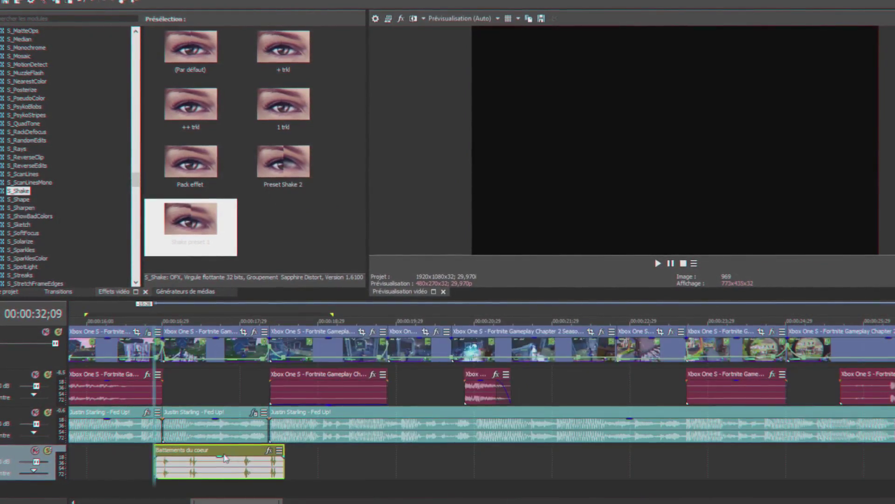
left_click(205, 366)
left_click(181, 477)
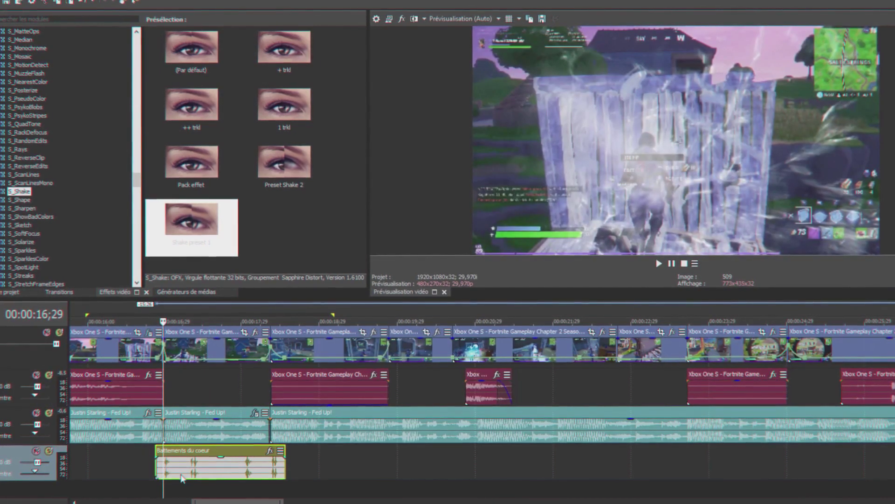
scroll(182, 478, "up", 3)
left_click_drag(558, 470, 553, 469)
Step: Loop the section around the heartbeat excerpt and play back how it fits the muffled music
left_click_drag(448, 454, 894, 459)
left_click(658, 264)
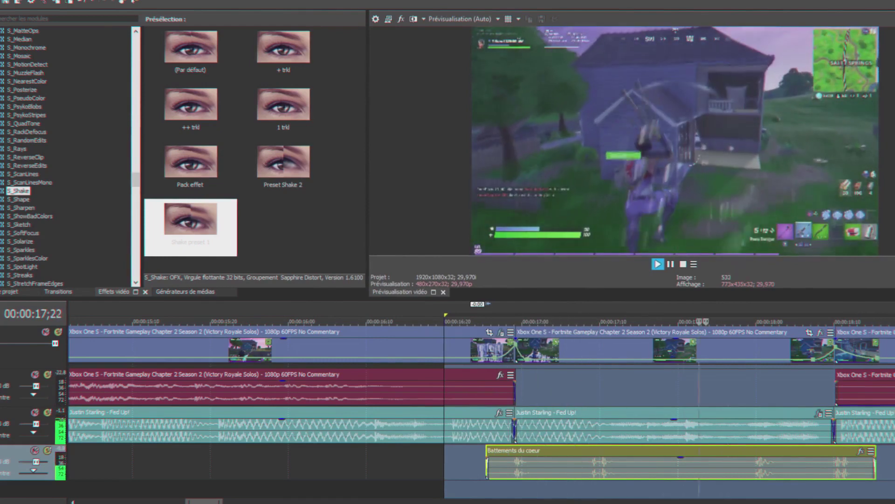
key("space")
scroll(646, 484, "down", 4)
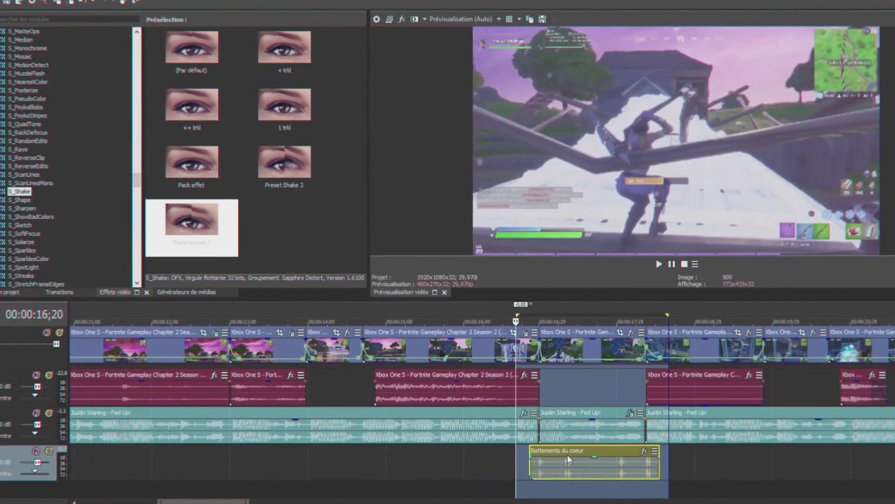
Step: Delete the heartbeat excerpt from beneath the muffled music segment
left_click(560, 473)
scroll(578, 481, "up", 4)
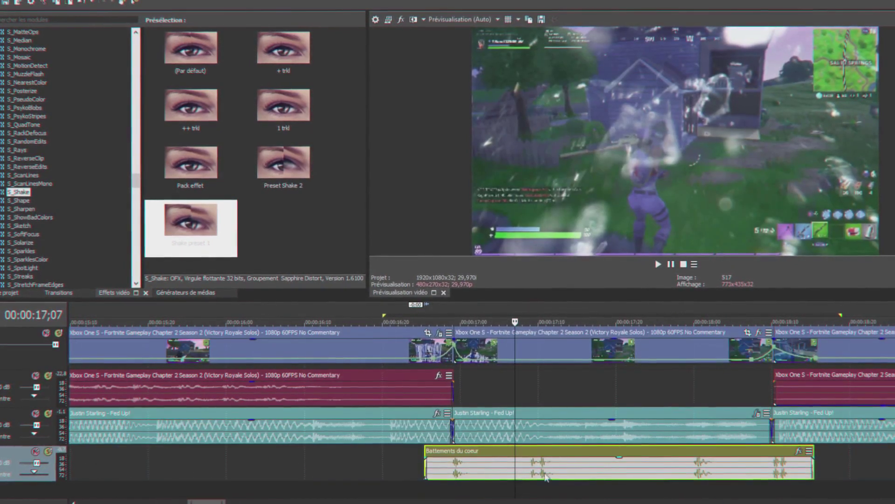
scroll(555, 478, "down", 5)
key("Delete")
scroll(602, 452, "down", 4)
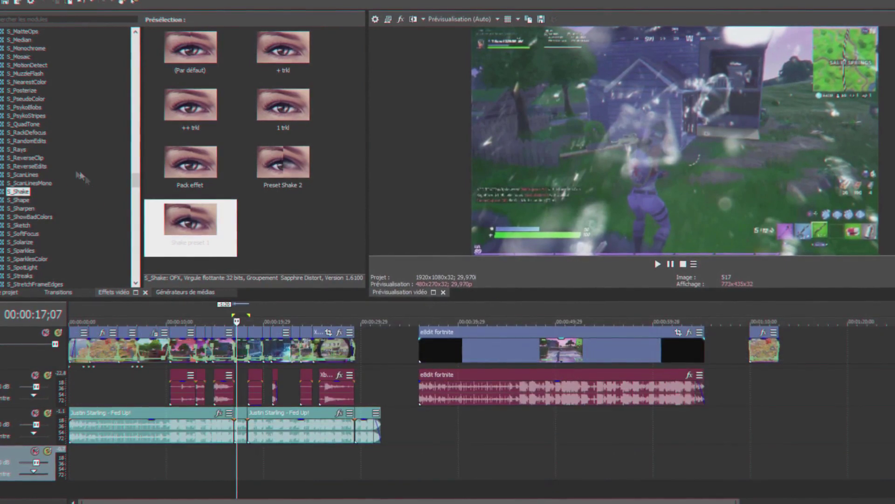
Step: Place the full Battements du coeur audio from the project media on the heartbeat track, in the empty area after the last clip
left_click(10, 292)
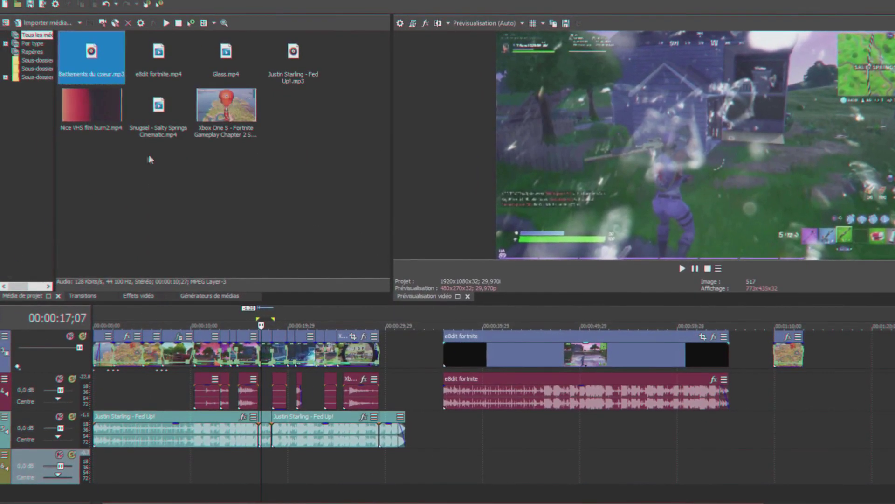
left_click_drag(91, 55, 866, 476)
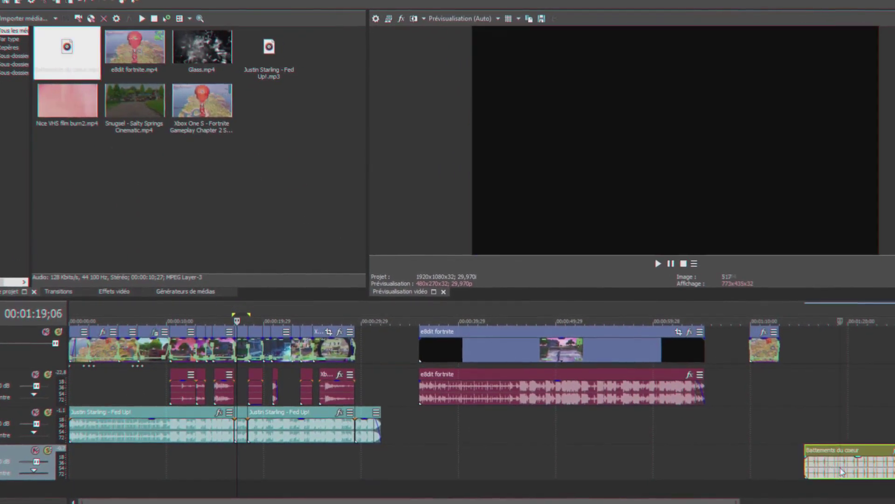
scroll(830, 450, "up", 5)
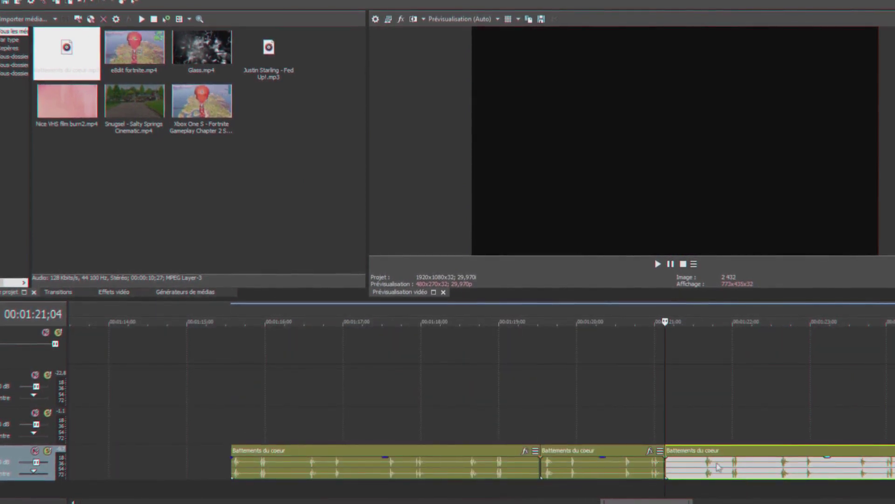
Step: Discard the surplus heartbeat pieces and move the remaining excerpt to the cut at 00:00:16;29, beneath the muffled music
key("Delete")
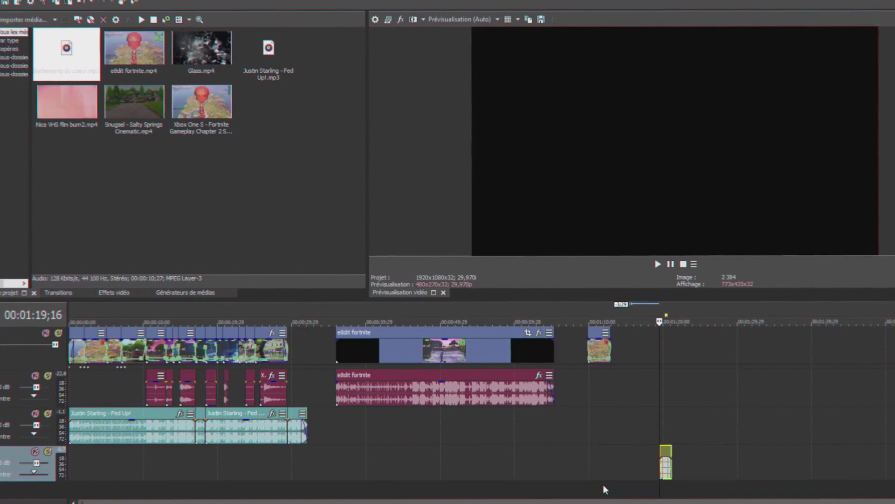
key("ctrl+x")
left_click(199, 465)
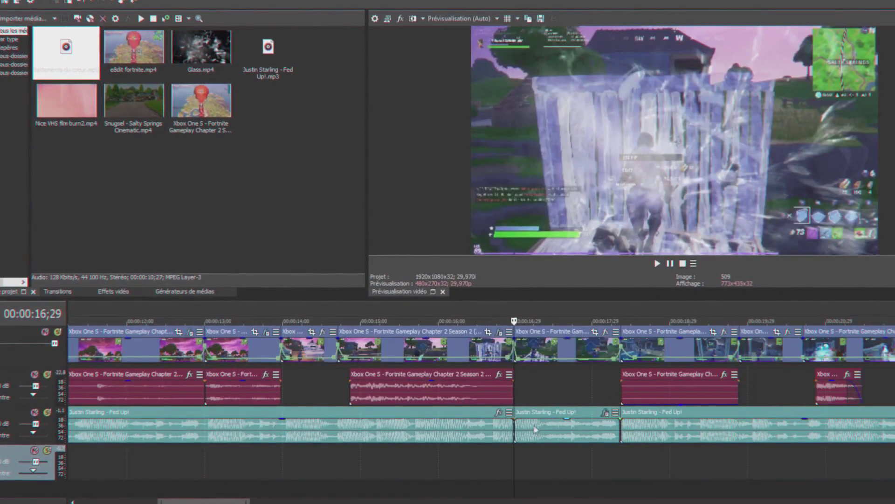
key("ctrl+v")
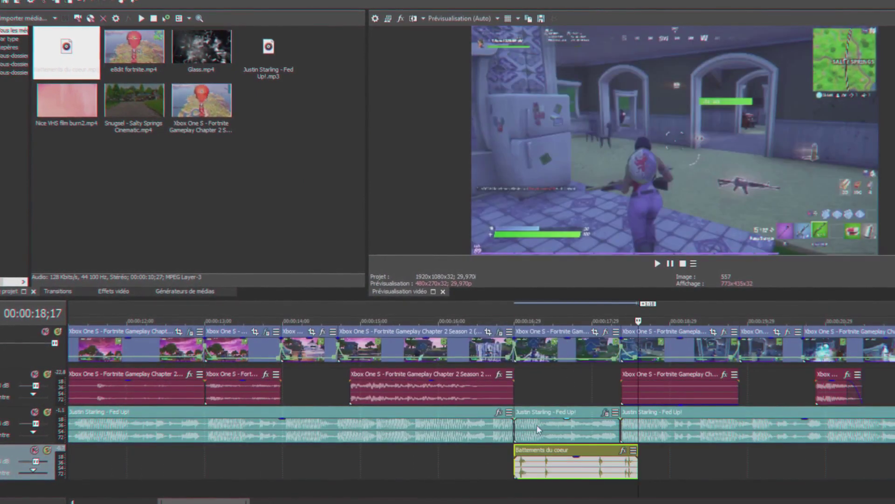
left_click(518, 468)
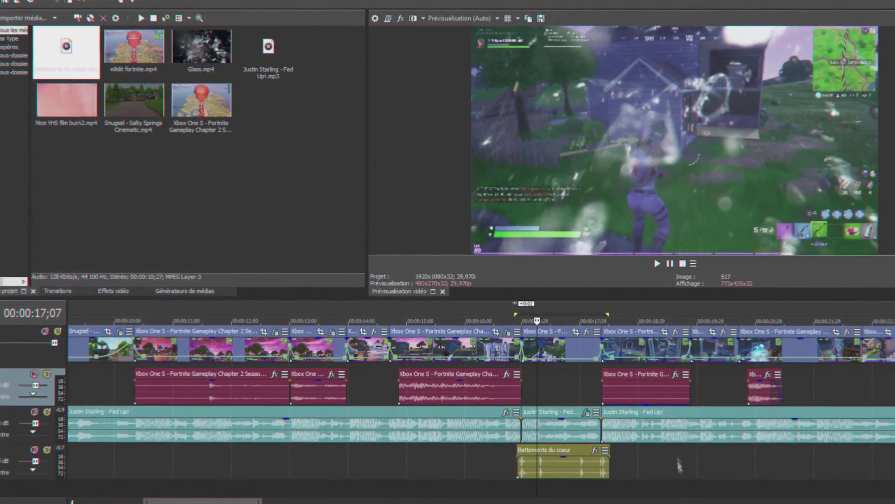
Step: Loop the section over the gameplay clip that starts at about 00:00:20;20 and review it
left_click(737, 471)
scroll(736, 470, "up", 3)
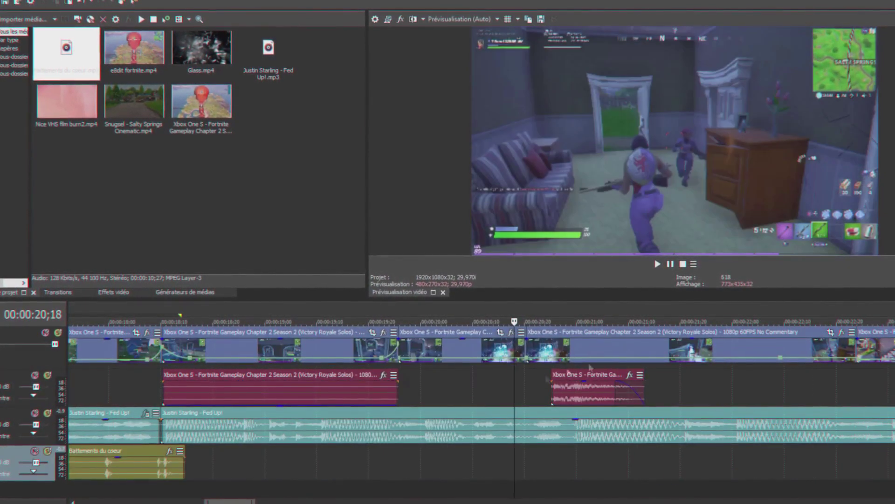
left_click_drag(500, 382, 786, 380)
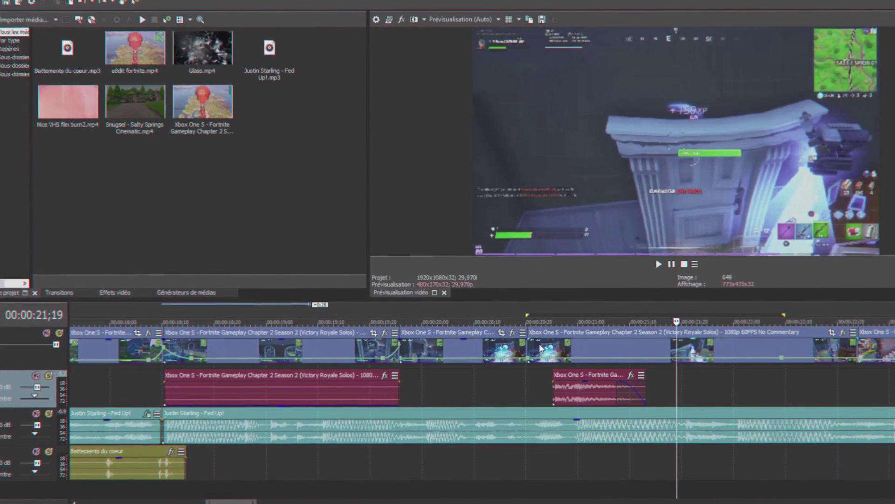
Step: Add the S_Shake, S_HueSatBright and uni.Chromatic Aberration effects to the gameplay clip starting at about 00:00:20;20
left_click(842, 332)
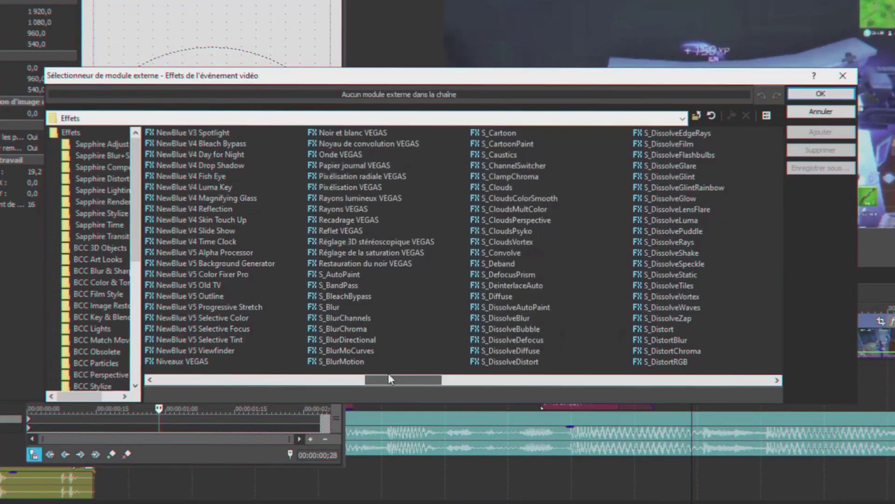
left_click_drag(389, 377, 479, 381)
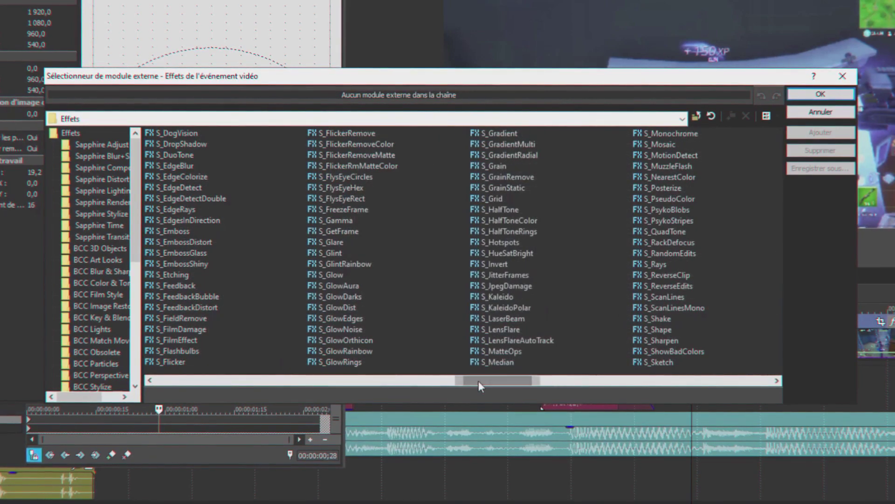
double_click(660, 318)
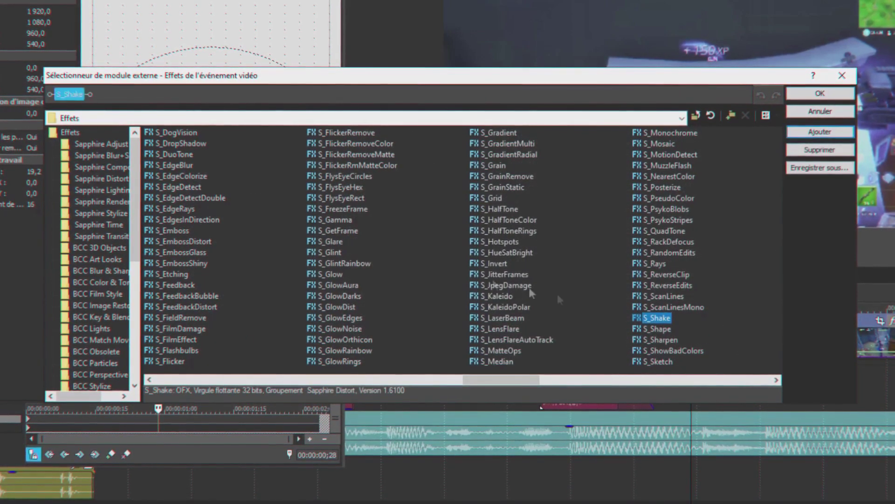
left_click(176, 231)
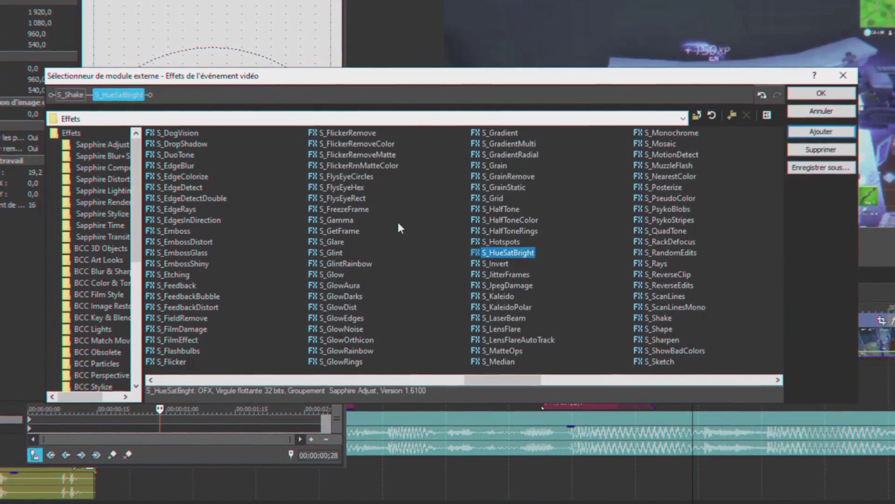
scroll(557, 272, "down", 8)
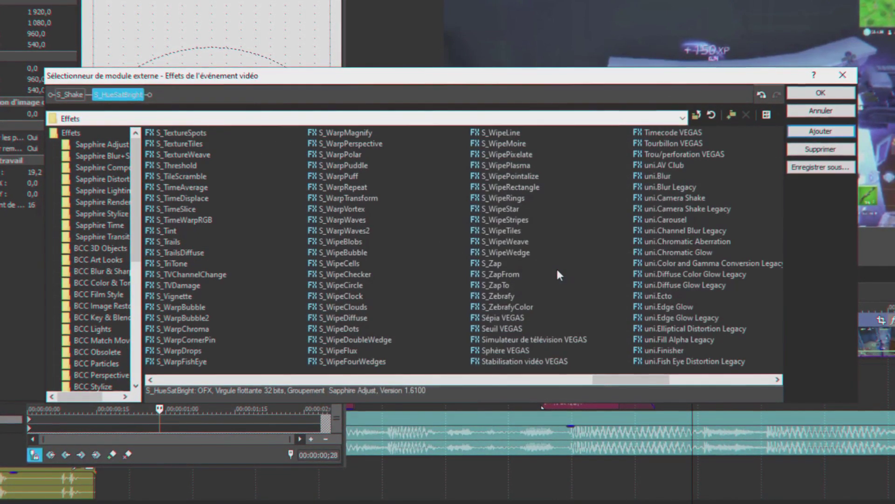
double_click(700, 241)
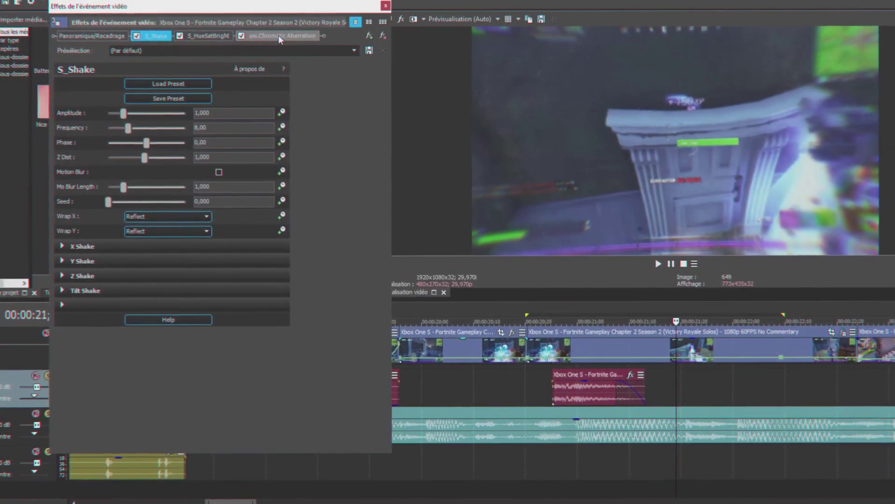
Step: Lower the Edge Blur and Radial Blur of the clip's uni.Chromatic Aberration effect to their minimum
left_click(261, 13)
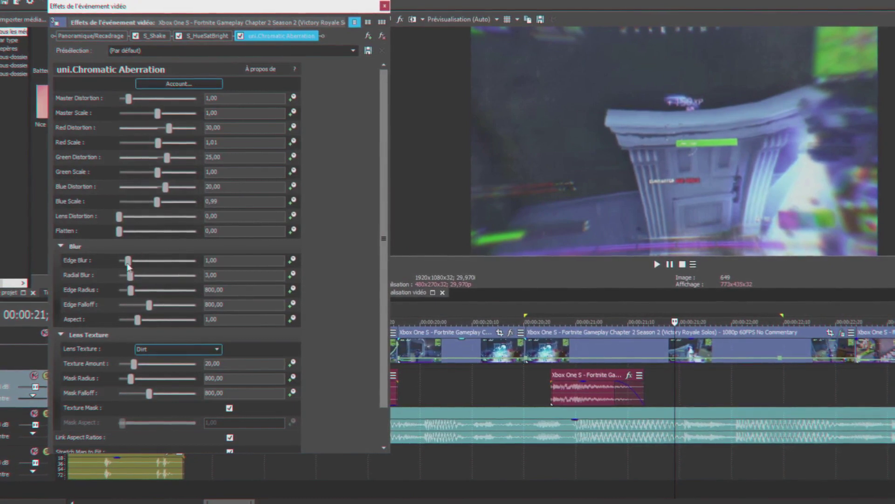
left_click_drag(131, 276, 111, 307)
left_click_drag(137, 319, 111, 321)
Step: Apply the saved preset Shake preset 1 to the clip's S_Shake effect
left_click(155, 36)
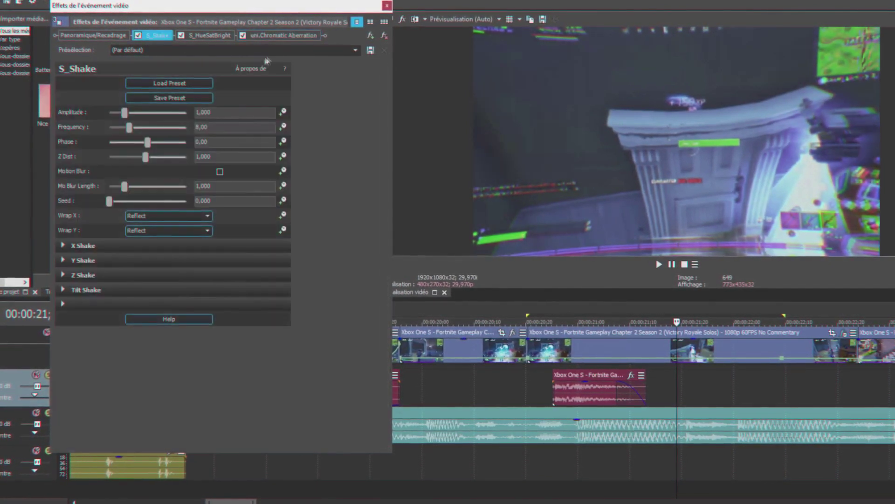
left_click(355, 49)
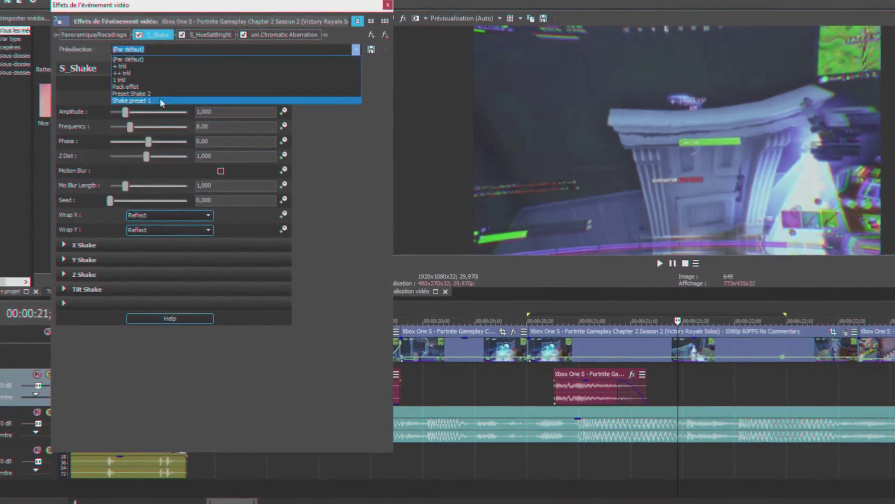
left_click(159, 99)
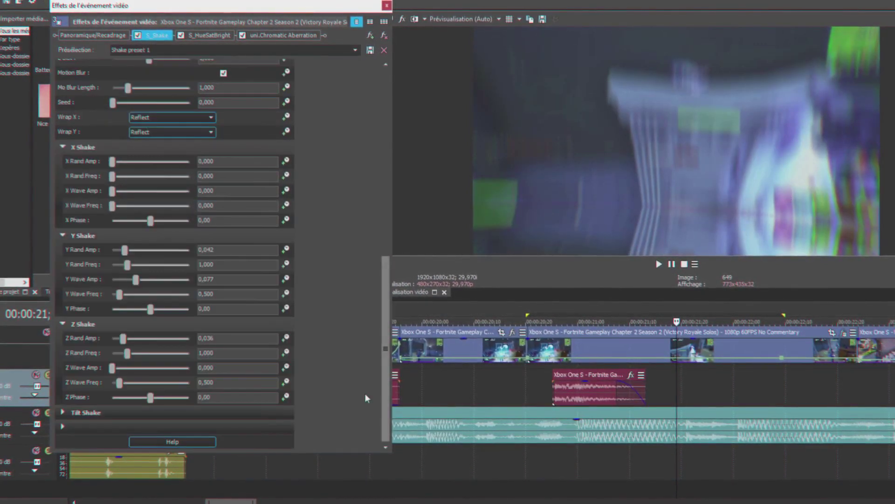
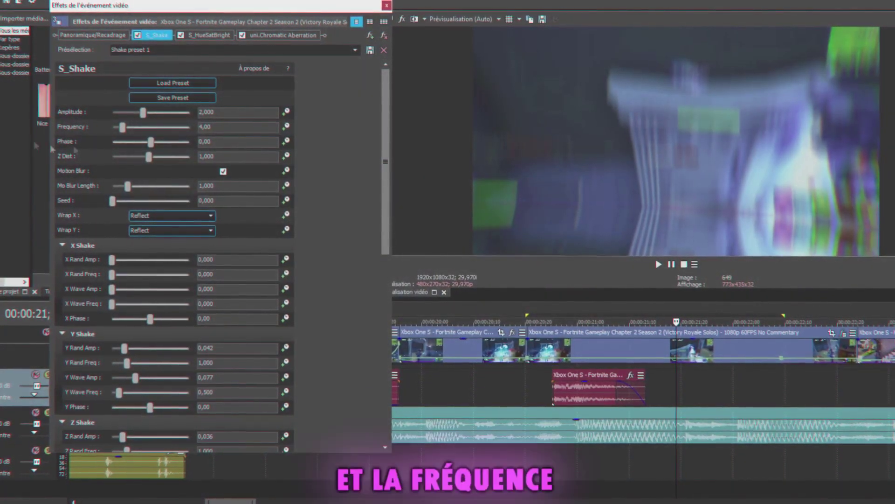
Step: Turn on keyframe animation for S_Shake's Amplitude and Frequency and shift their initial keyframes to 00:00:00;04 of the clip
left_click(286, 142)
left_click_drag(327, 8, 367, 4)
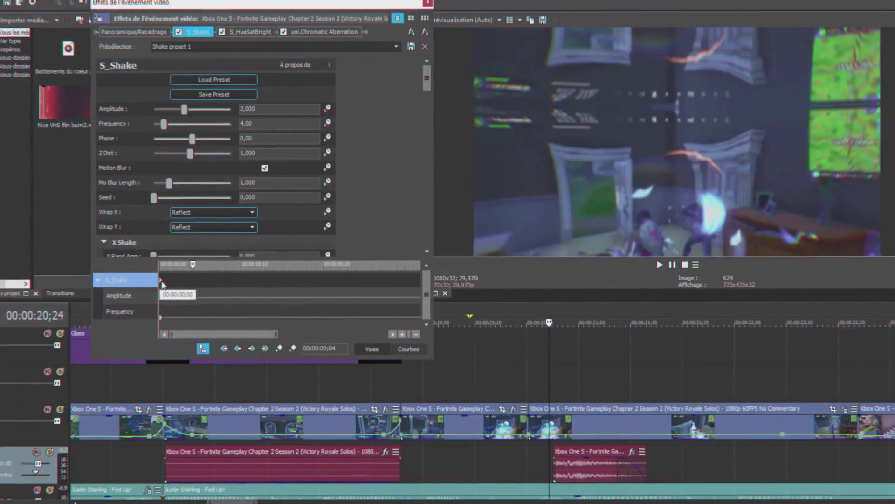
left_click(162, 281)
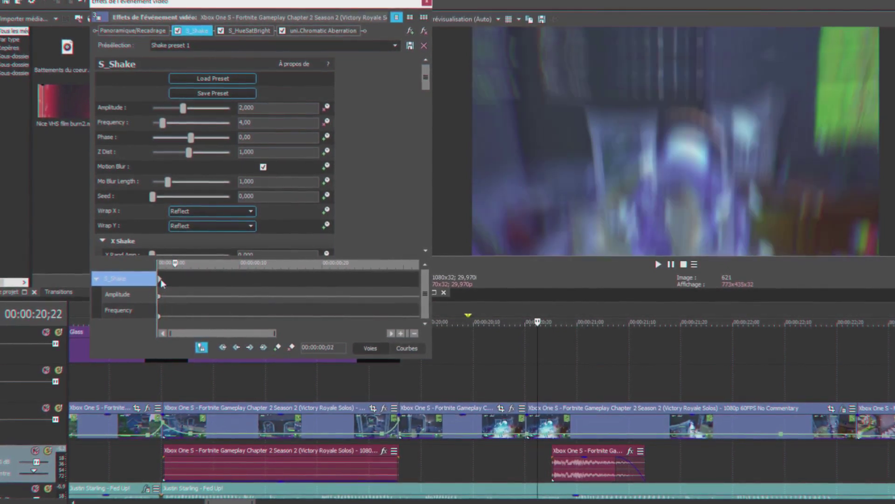
left_click_drag(160, 279, 191, 280)
Step: At the very start of the clip, set S_Shake's Amplitude to 0 and its Frequency to 1
left_click(160, 290)
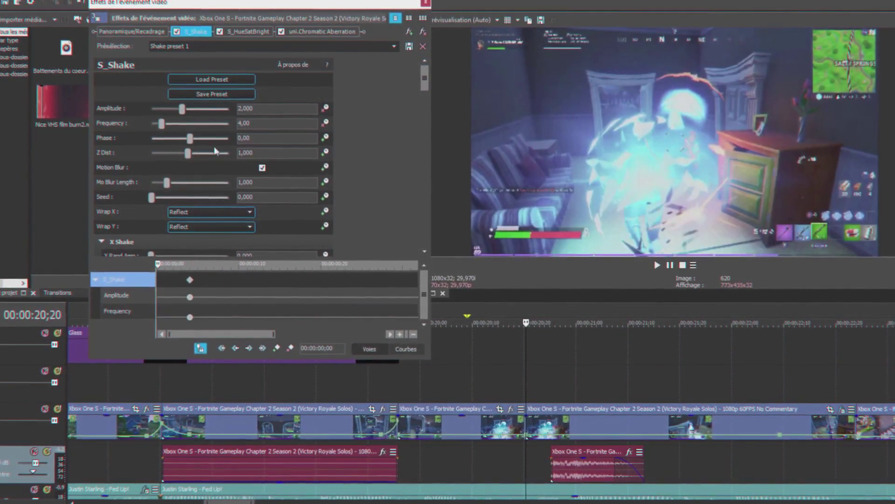
double_click(270, 109)
type("0")
key("Return")
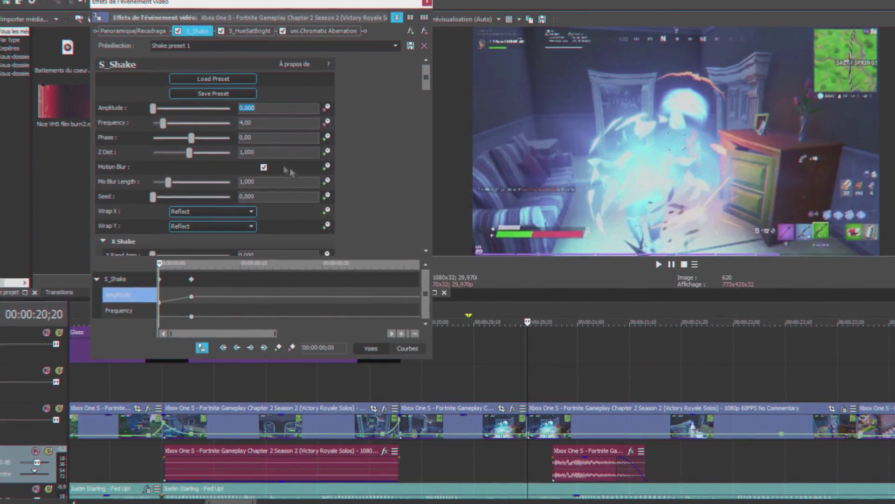
double_click(262, 123)
type("1")
key("Return")
Step: At 00:00:00;24 of the clip, set S_Shake's Amplitude to 0 and Frequency to 1, and review the shake curve
left_click(191, 279)
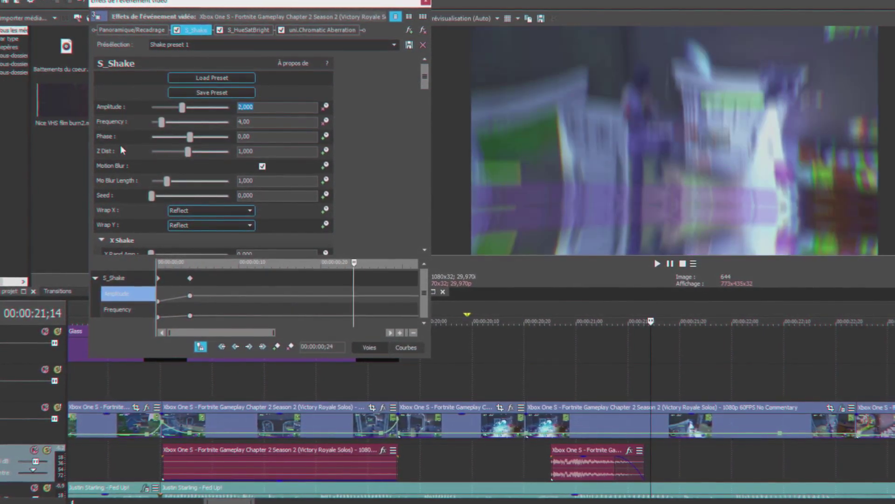
type("0")
key("Return")
key("Tab")
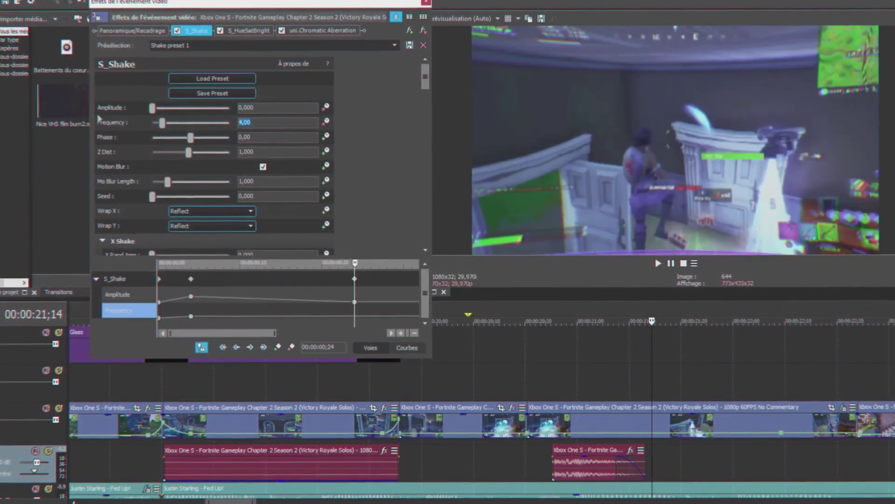
type("1")
key("Return")
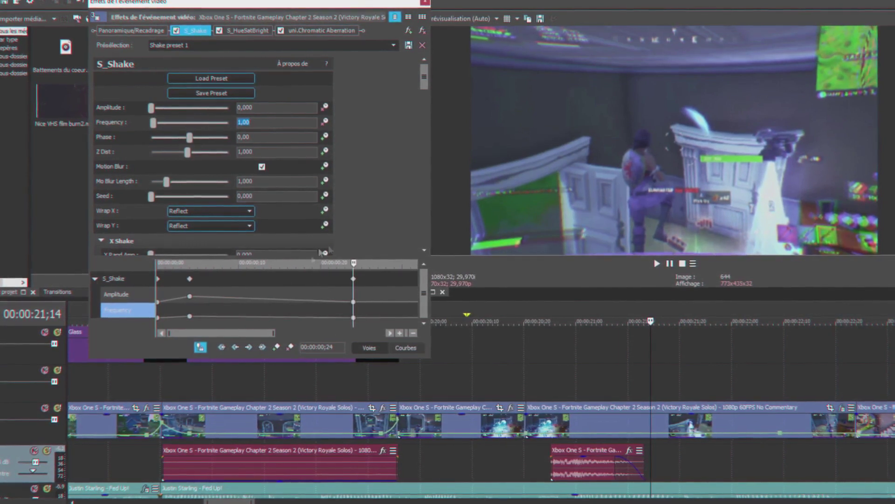
left_click(189, 279)
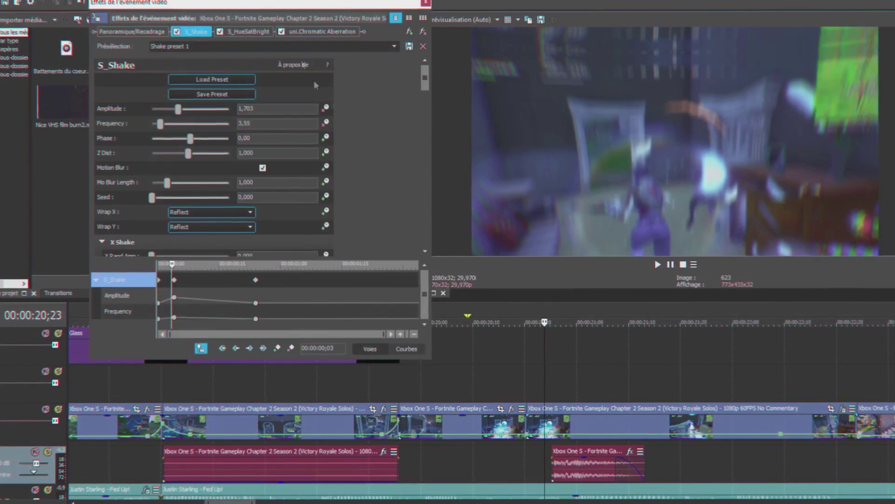
Step: Turn on keyframe animation for S_HueSatBright's Hue Shift and collapse the S_Shake keyframe rows
left_click(261, 33)
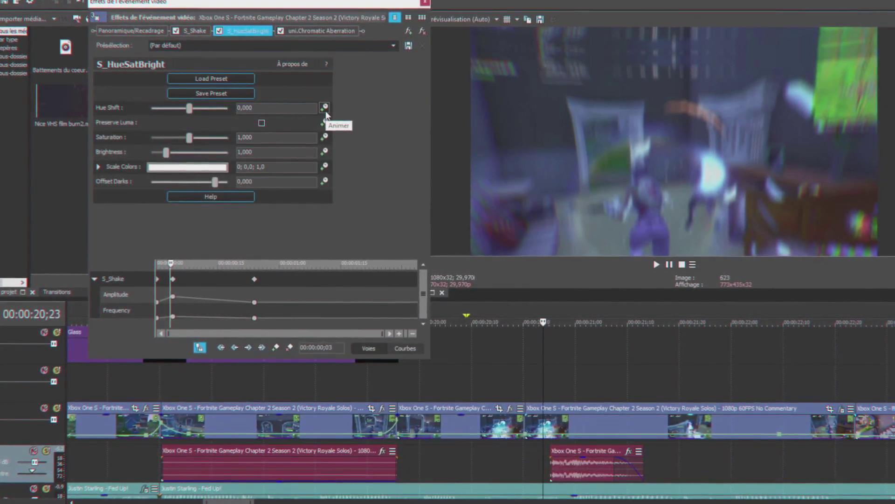
left_click(325, 111)
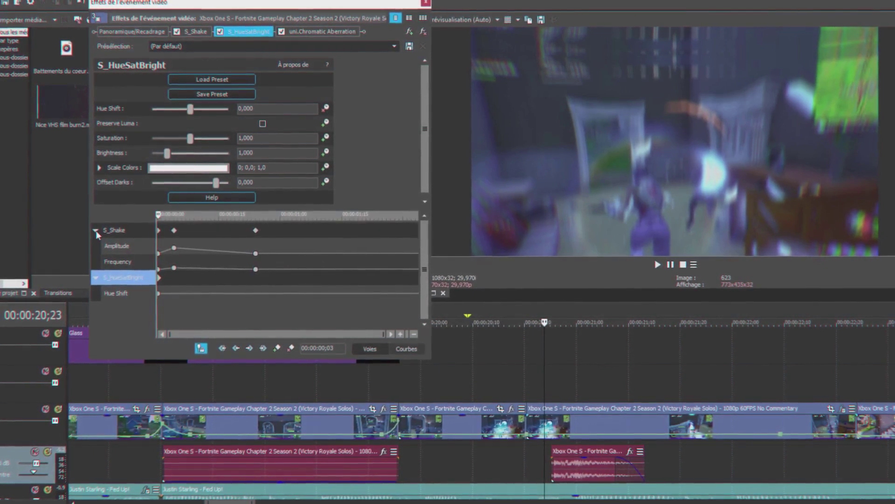
left_click(95, 230)
Step: Set the Hue Shift of S_HueSatBright to -0.25 at 00:00:00;15 of the clip
left_click(224, 244)
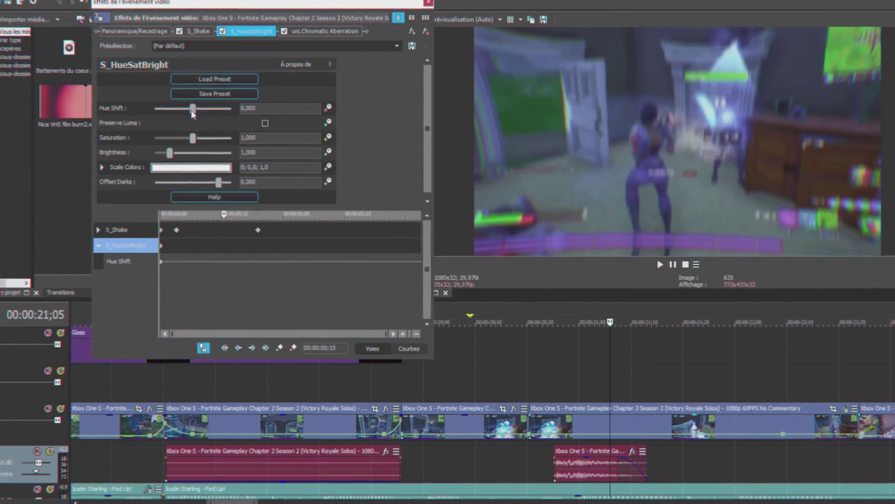
left_click_drag(192, 115, 184, 112)
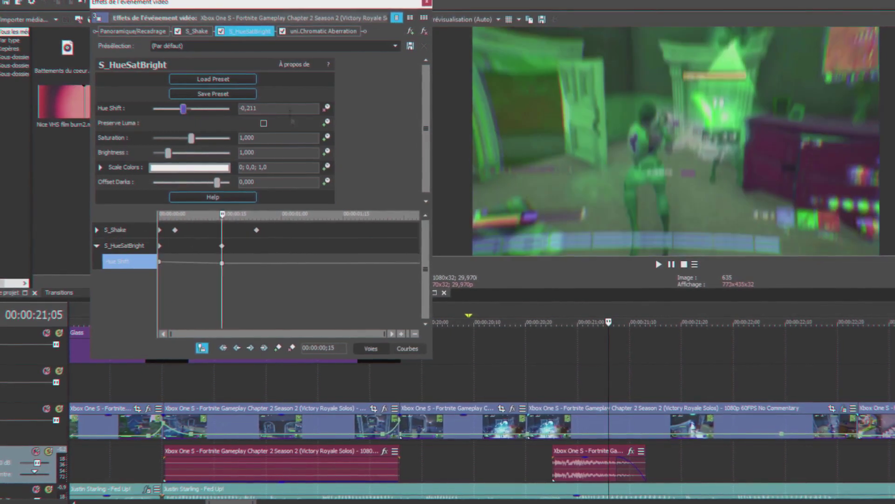
double_click(264, 109)
type("-0,25")
key("Return")
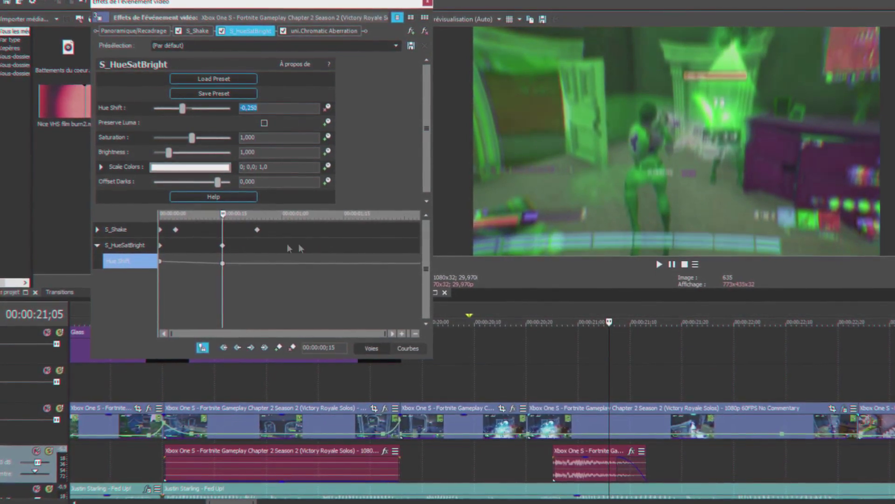
Step: Return the Hue Shift of S_HueSatBright to 0 at 00:00:01;05 of the clip
key("space")
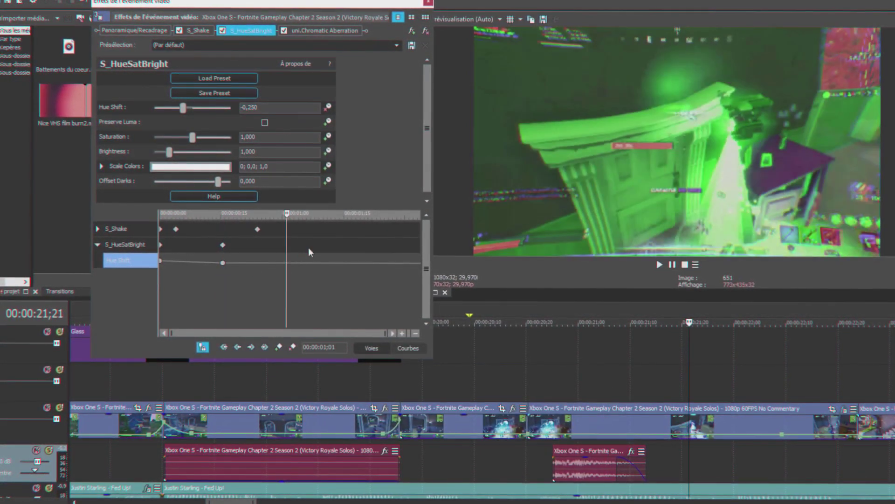
double_click(262, 112)
type("0")
key("Return")
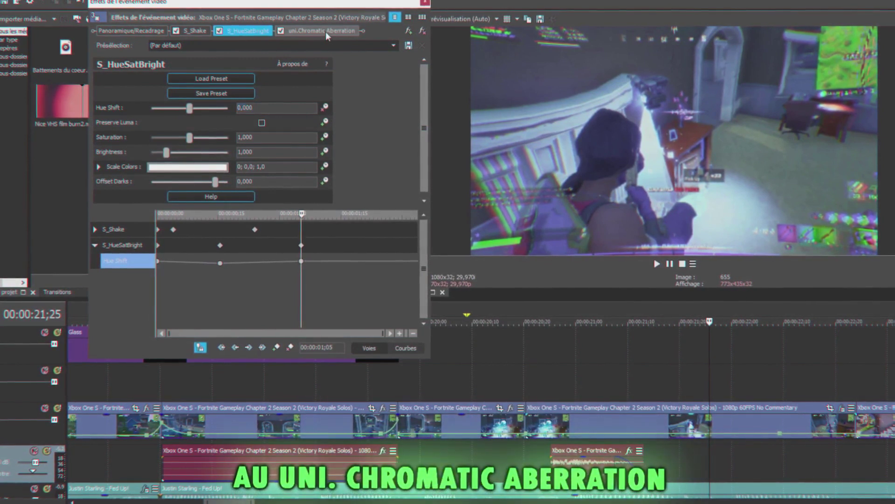
Step: Turn on keyframe animation for uni.Chromatic Aberration's Master Distortion and place its keyframe at 00:00:00;09 of the clip
left_click(326, 32)
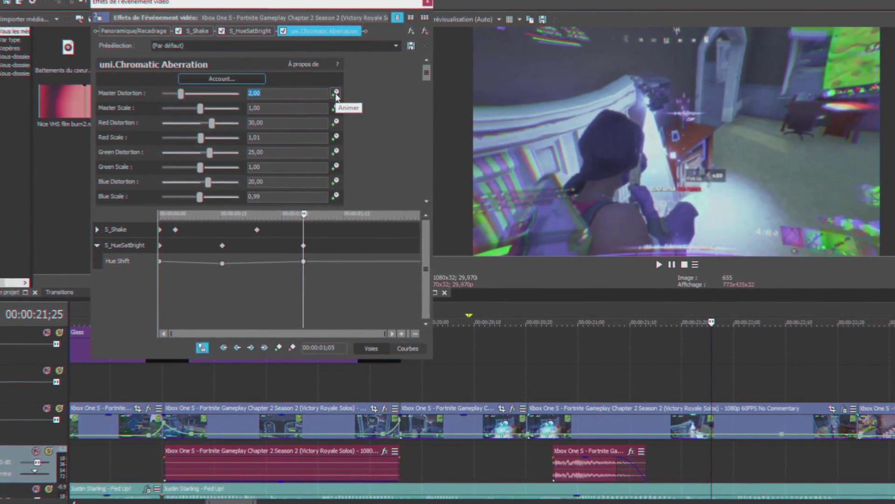
left_click(335, 94)
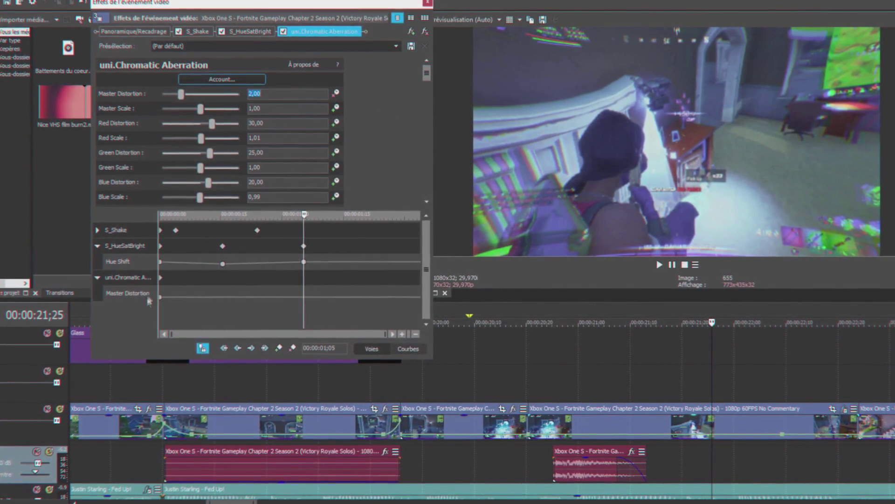
left_click(98, 248)
left_click(195, 262)
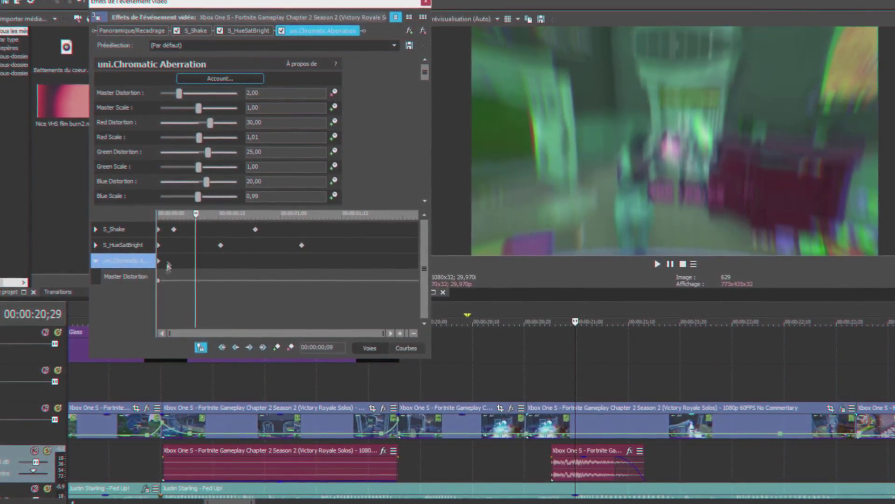
double_click(195, 261)
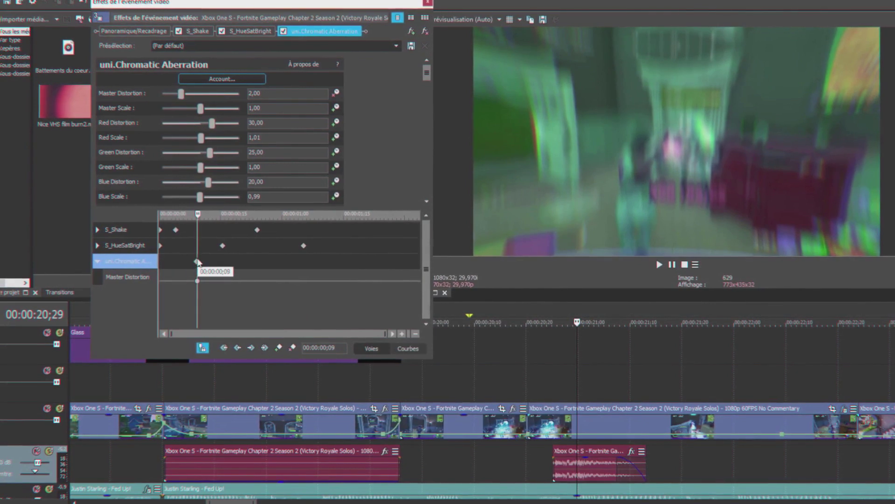
Step: Set uni.Chromatic Aberration's Master Distortion to 0 at 00:00:00;00 and at 00:00:00;23 of the clip
left_click(160, 273)
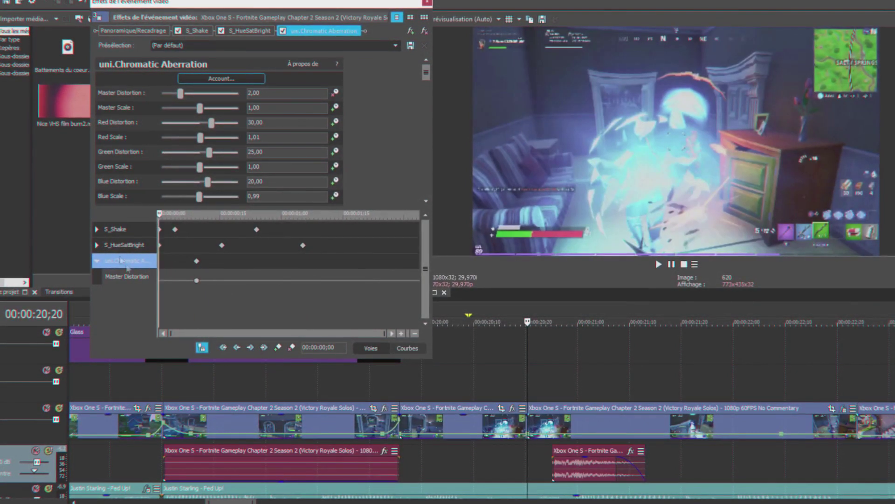
double_click(262, 94)
type("0")
key("Return")
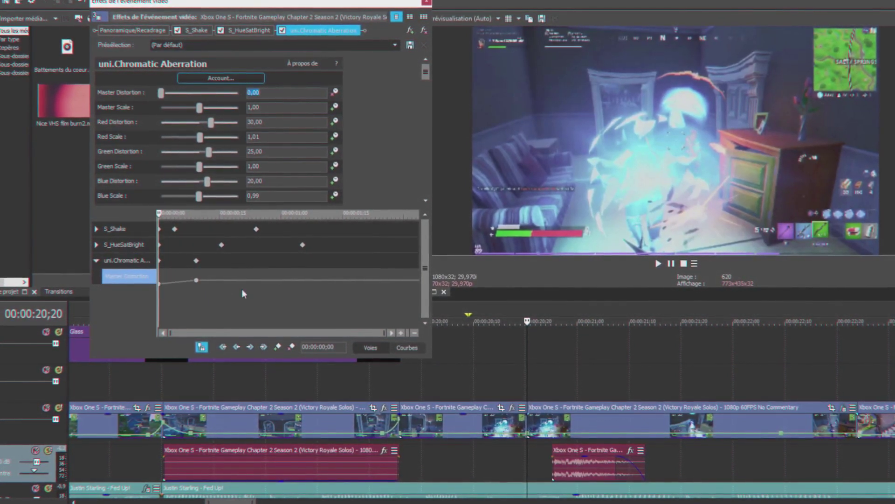
left_click(256, 264)
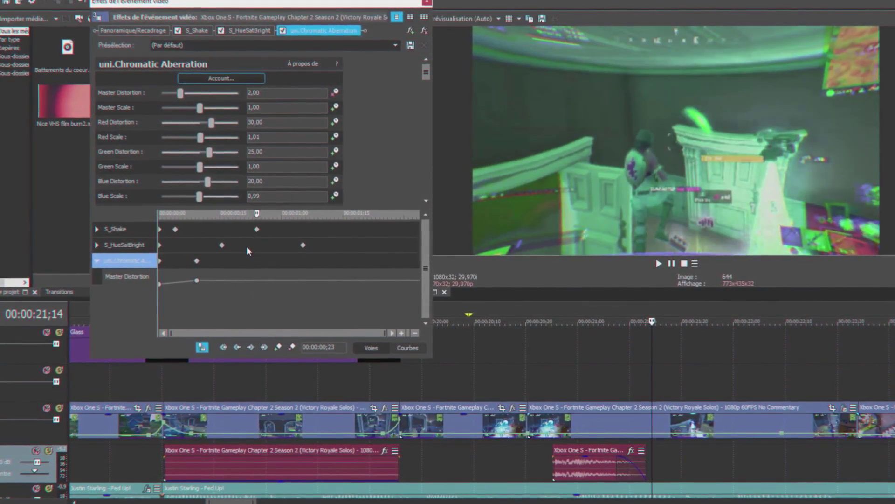
double_click(261, 94)
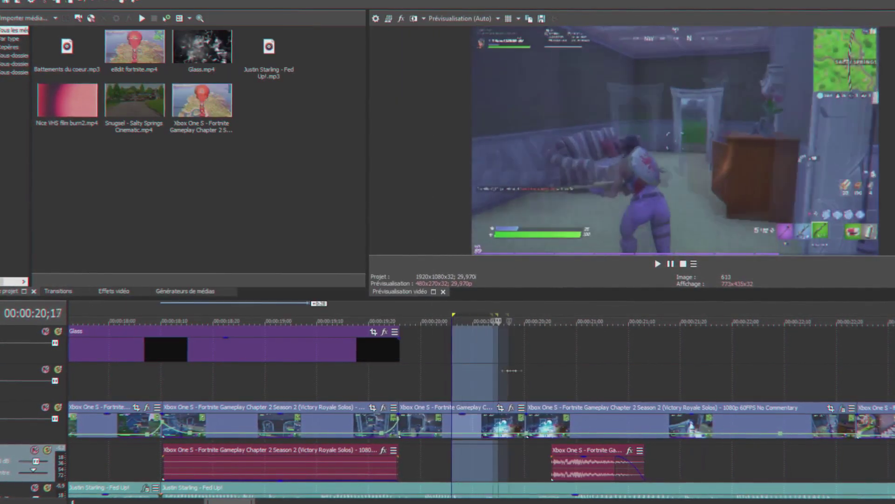
Step: Build a RAM preview of the timeline section from 00:00:20;06 to 00:00:22;00 and play it back
left_click_drag(608, 371, 717, 376)
left_click_drag(726, 377, 731, 374)
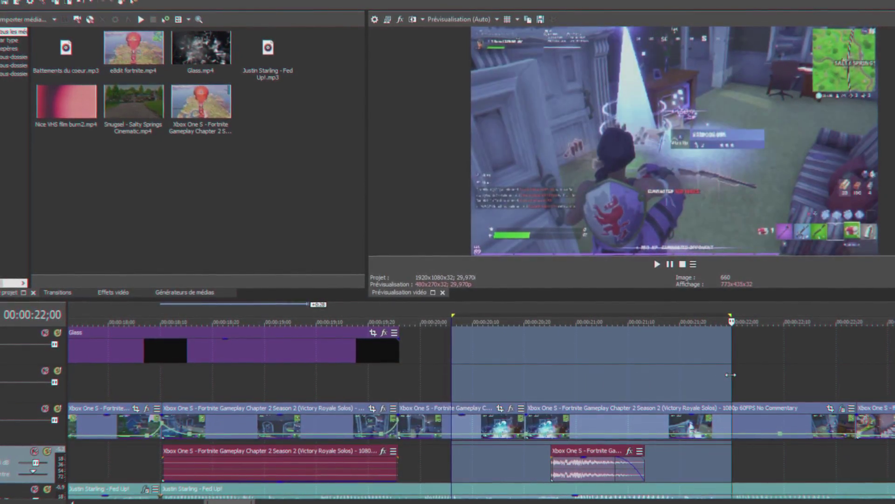
key("shift+b")
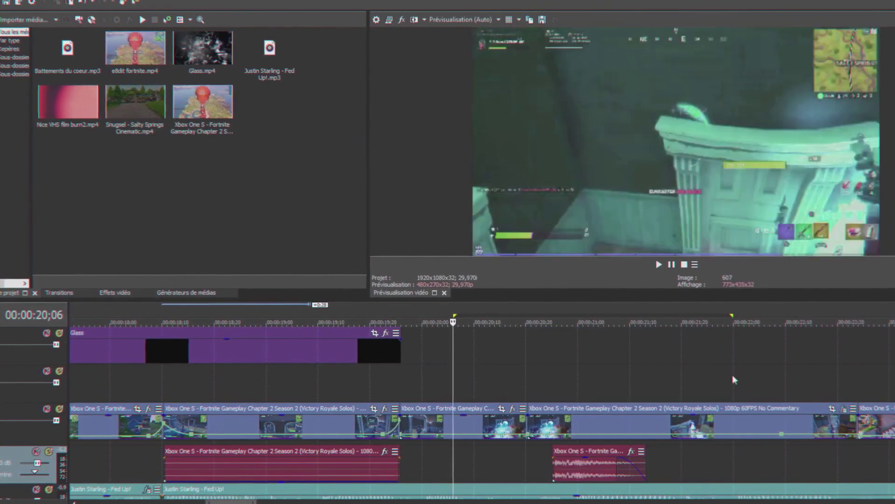
key("space")
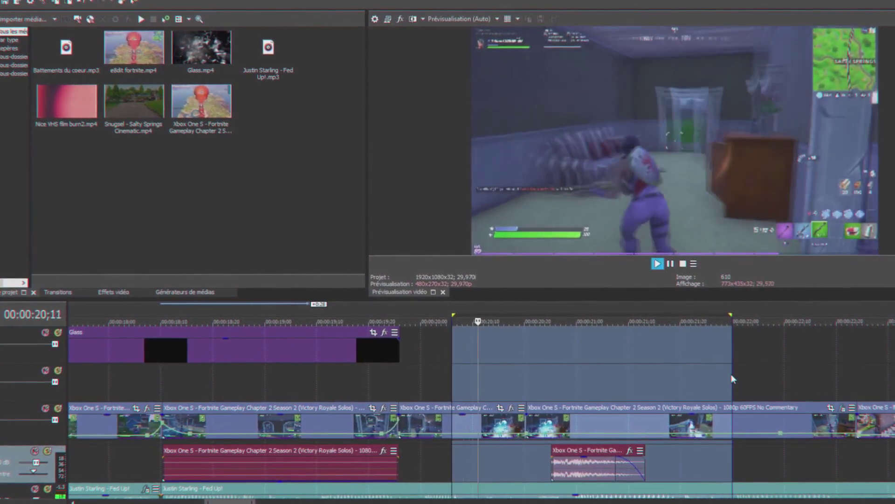
key("space")
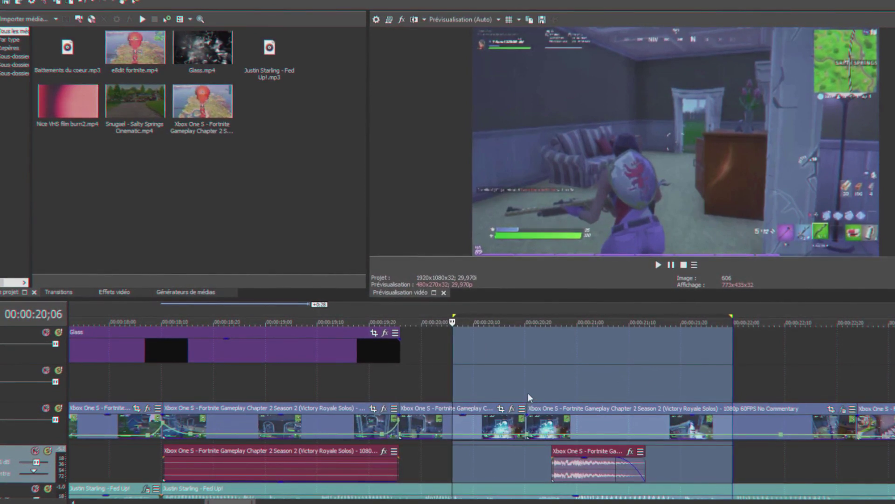
Step: Move the last S_Shake keyframes of the effect clip slightly earlier and play back the result
left_click(843, 408)
left_click_drag(256, 281, 250, 194)
left_click_drag(255, 296, 236, 296)
left_click(426, 2)
key("space")
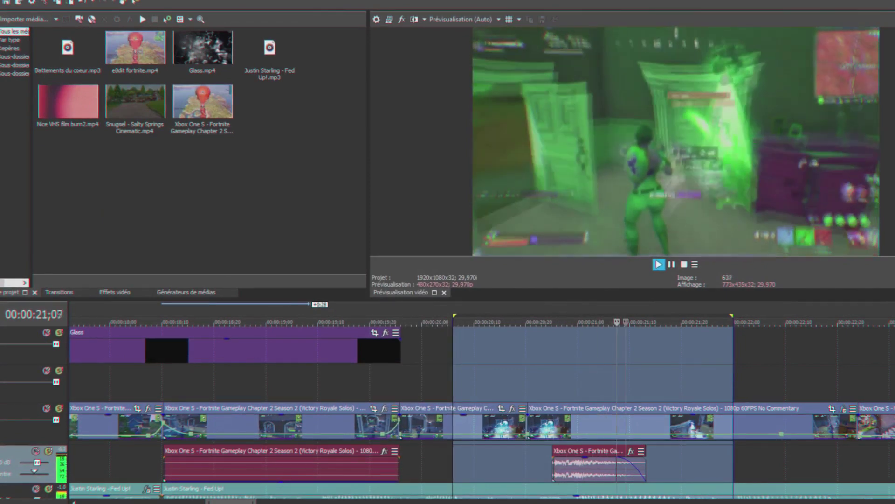
key("space")
Step: Reopen the clip's video effects to review the keyframe rows and play the section starting at 00:00:20;11
left_click(843, 408)
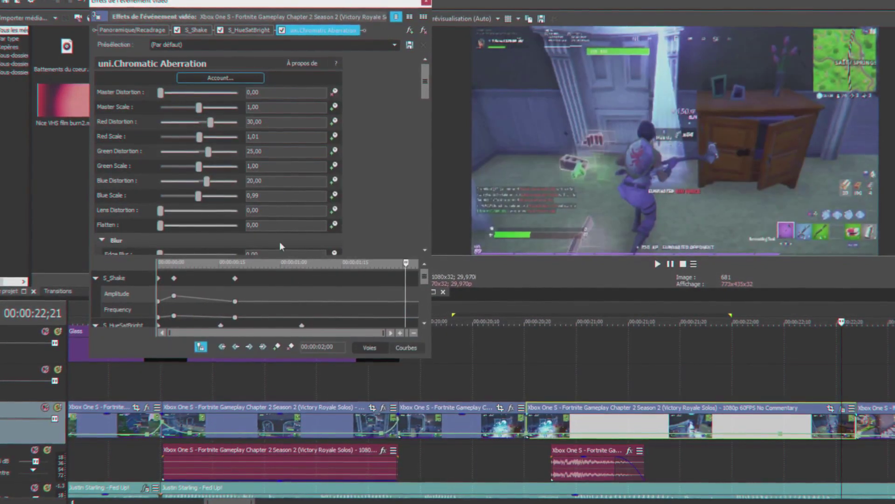
left_click_drag(281, 255, 281, 154)
left_click(206, 226)
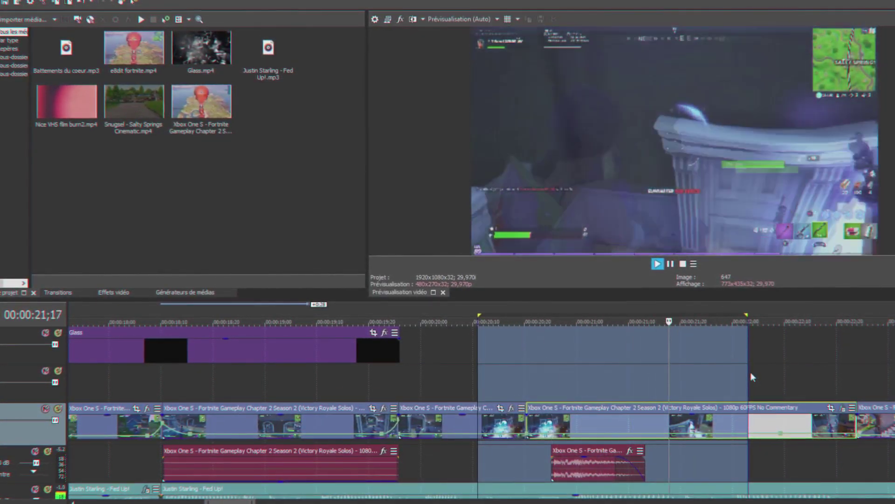
key("space")
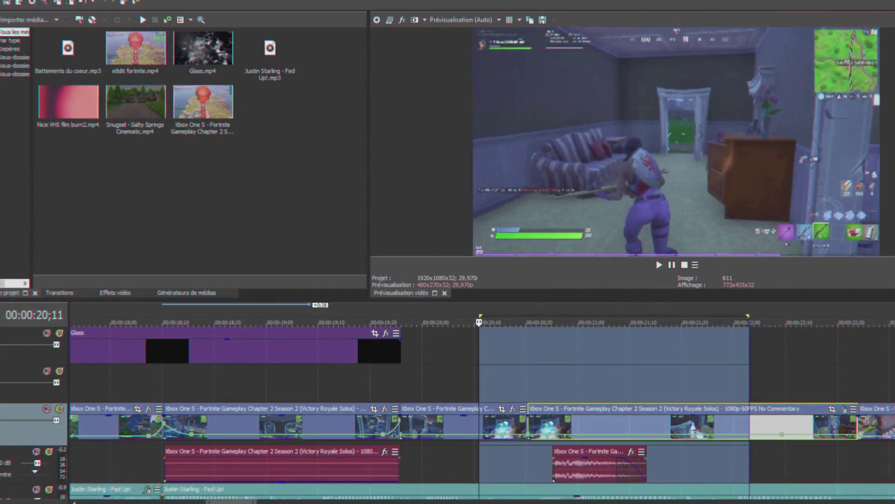
Step: Go to the cut between the gameplay clips at 00:00:22;24 and choose the Sapphire transition S_DissolveShake
left_click(845, 384)
scroll(859, 439, "up", 3)
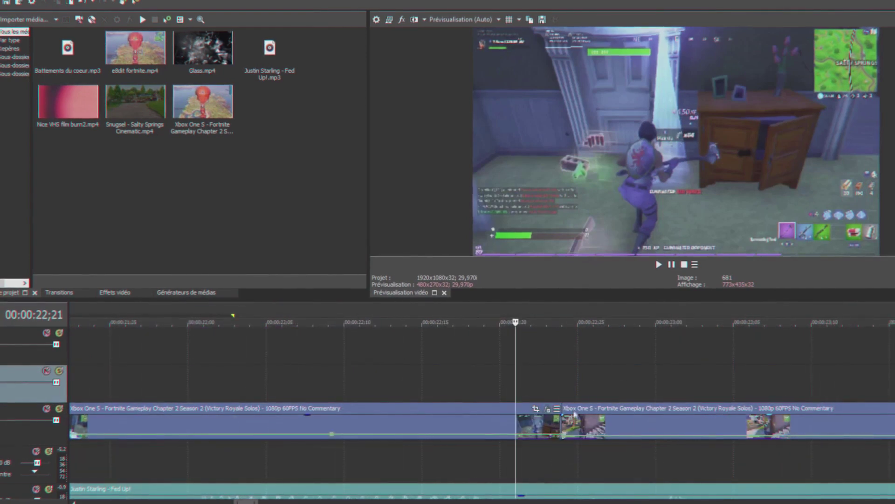
scroll(672, 400, "down", 5)
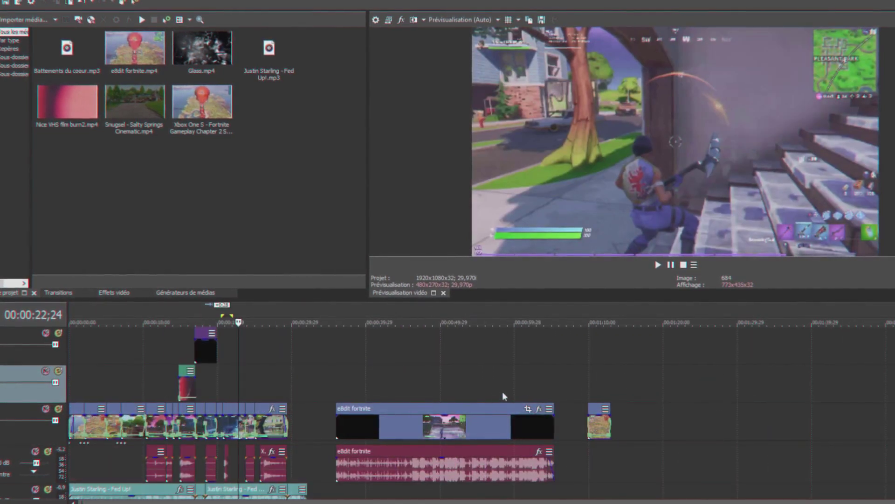
left_click(502, 396)
scroll(502, 396, "up", 4)
key("space")
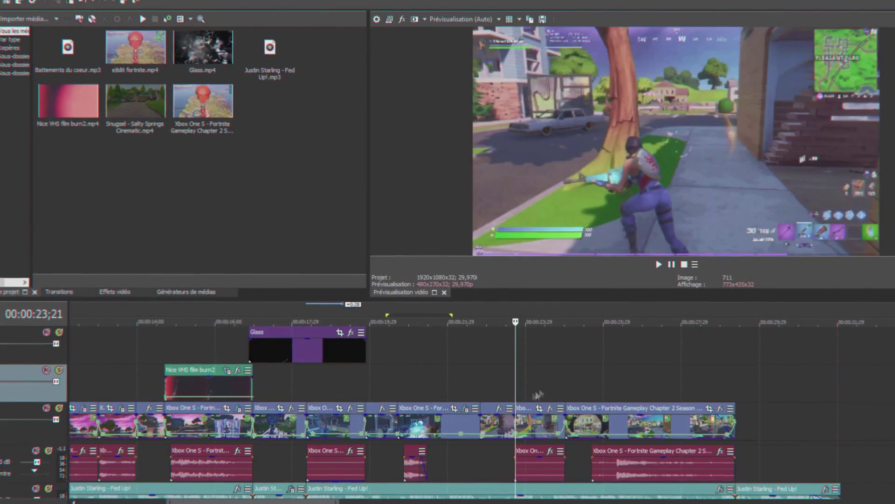
left_click(481, 385)
scroll(481, 386, "up", 4)
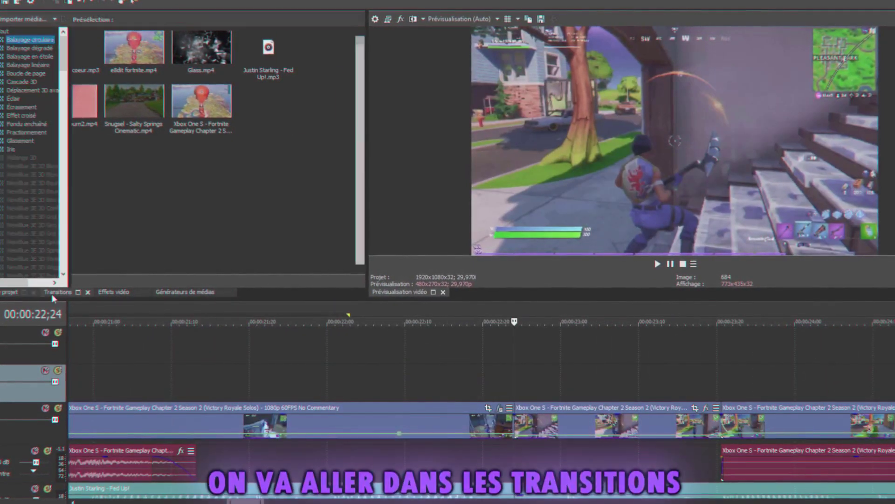
left_click(58, 292)
left_click_drag(69, 57, 107, 174)
left_click_drag(36, 142, 617, 452)
Step: Overlap the two clips by about 10 frames around the cut at 00:00:22;24 and apply the default S_DissolveShake preset
scroll(618, 438, "up", 3)
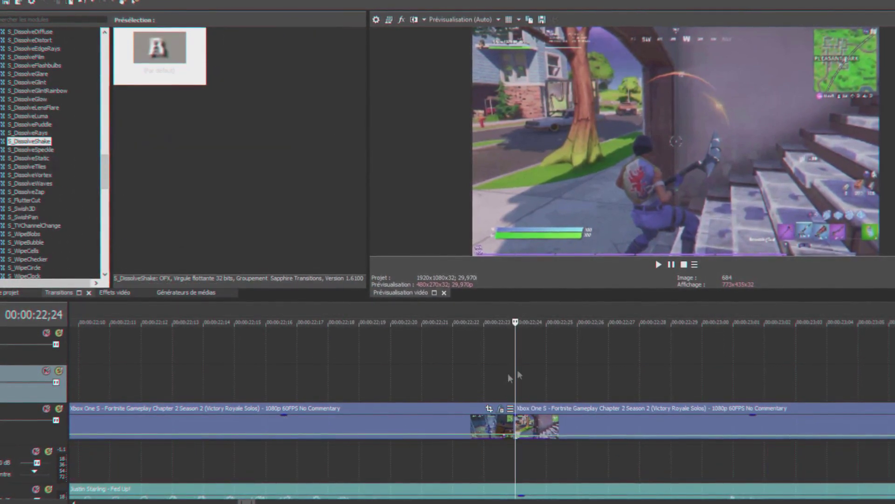
scroll(561, 395, "down", 3)
left_click_drag(518, 422, 568, 422)
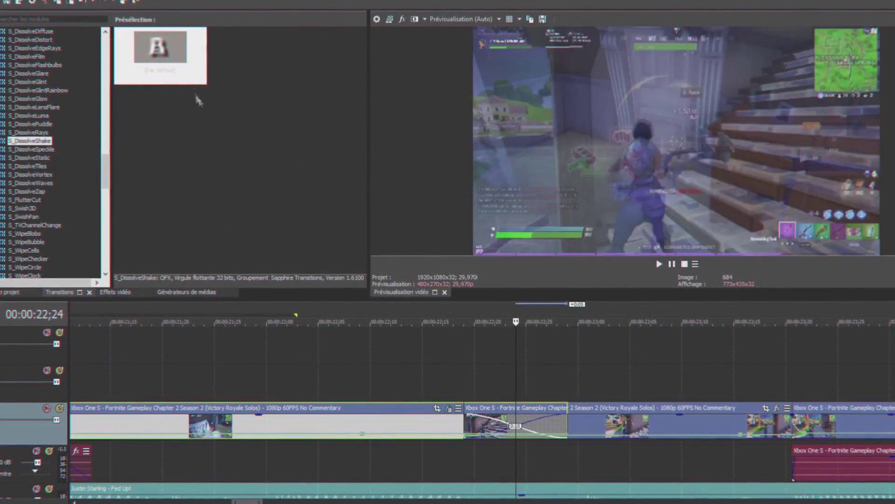
left_click_drag(171, 58, 560, 420)
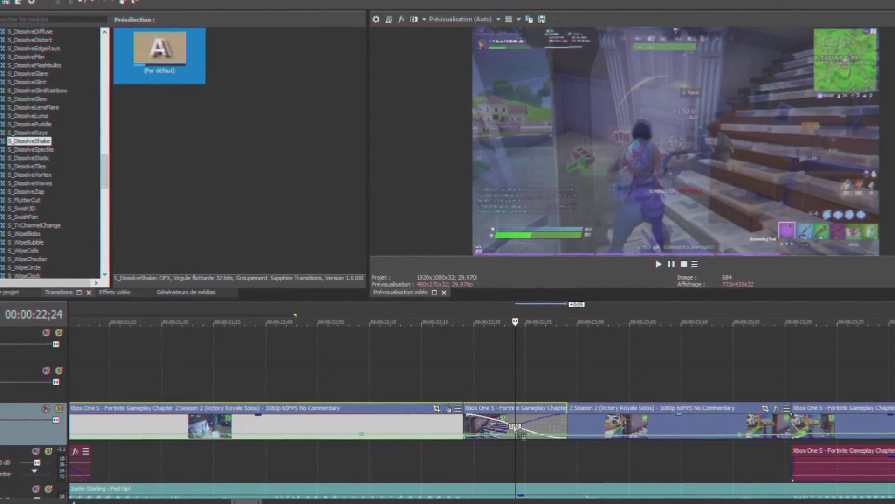
Step: Play back the timeline around the S_DissolveShake transition to check how it looks
scroll(436, 386, "down", 4)
left_click_drag(436, 385, 582, 386)
key("space")
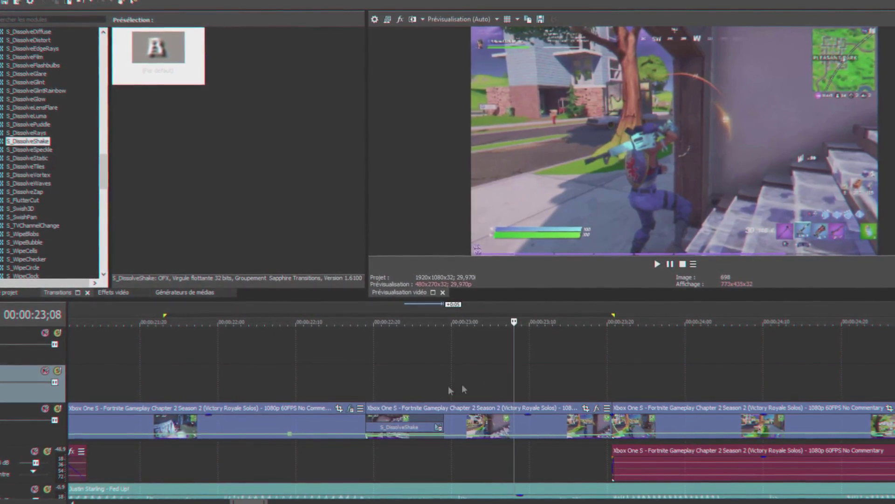
left_click_drag(414, 380, 701, 377)
key("space")
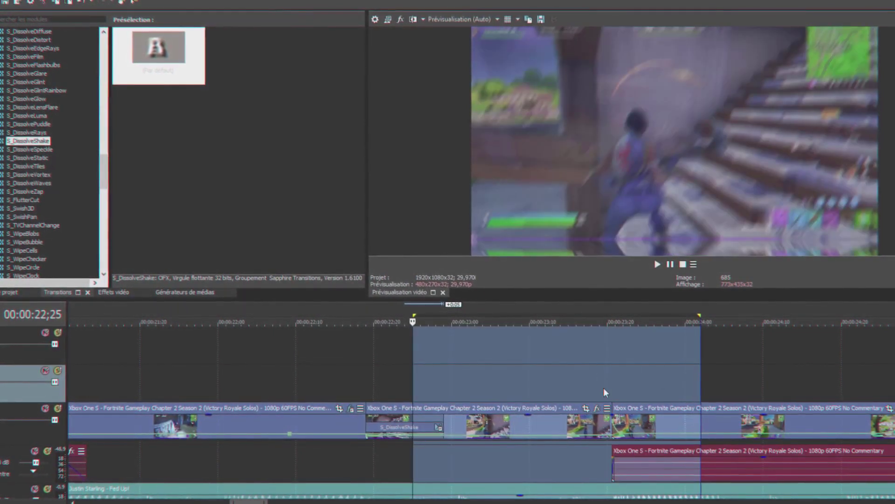
Step: Start an effect chain on the last gameplay clip, around 00:00:26;12, with Simulateur de télévision VEGAS
left_click(613, 380)
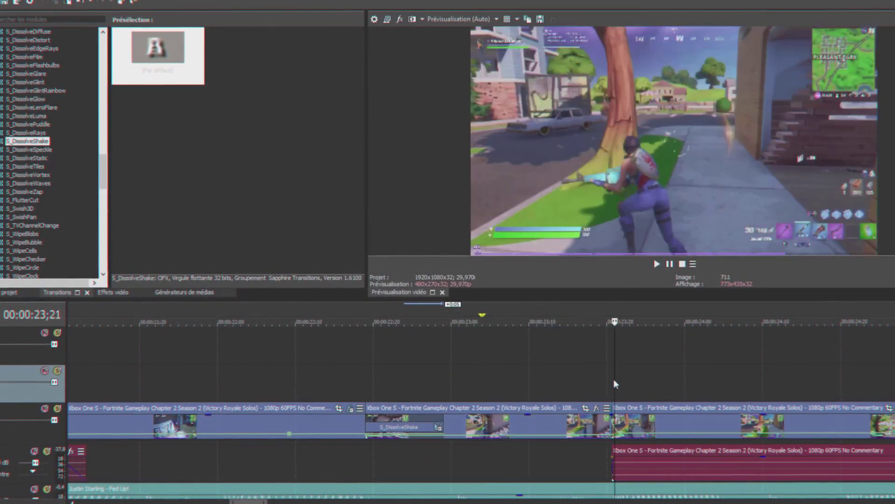
scroll(713, 376, "down", 5)
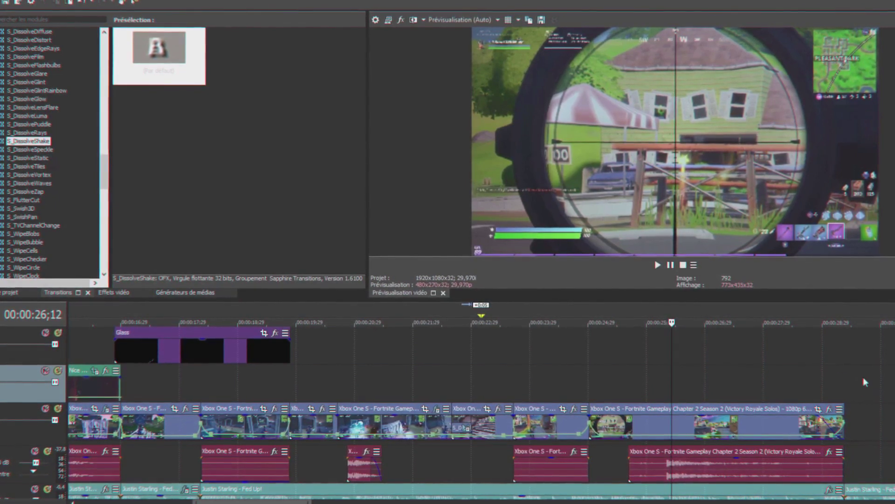
left_click(830, 409)
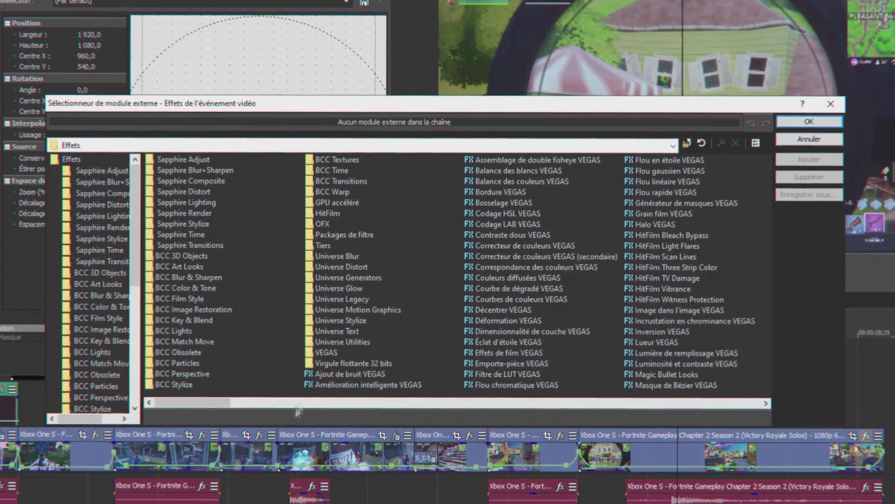
scroll(218, 368, "right", 3)
left_click_drag(216, 404, 585, 405)
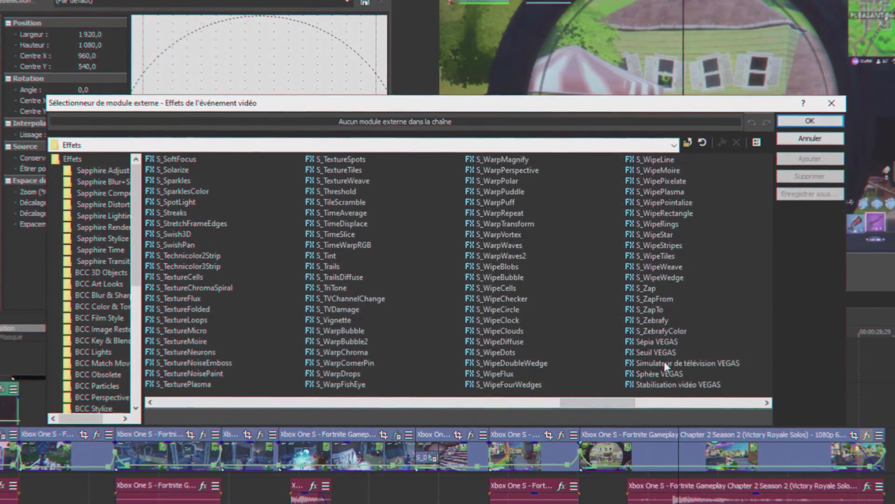
left_click(665, 363)
double_click(665, 362)
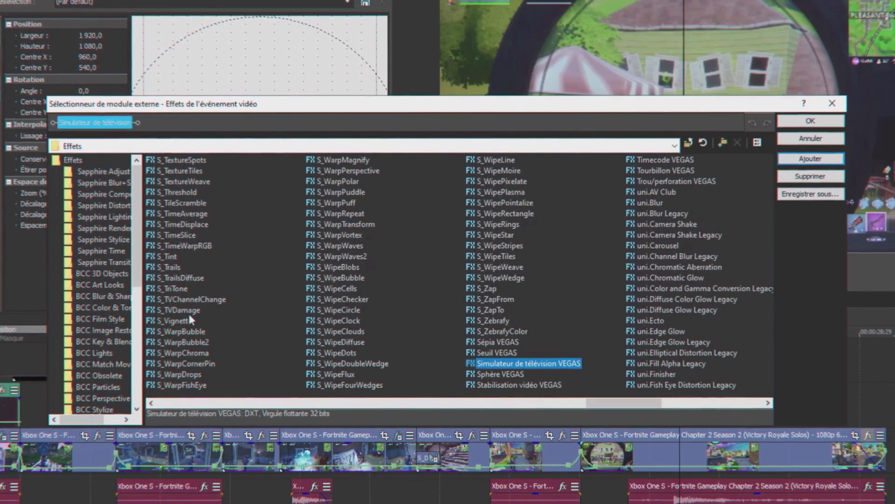
Step: Add S_EdgeRays and S_Shake to the clip's effect chain and accept the selection
scroll(345, 243, "up", 5)
double_click(340, 235)
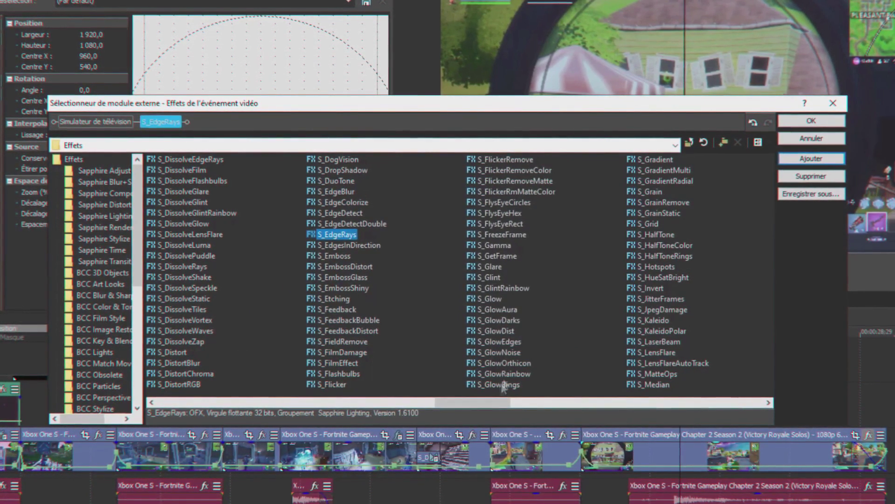
scroll(528, 403, "down", 3)
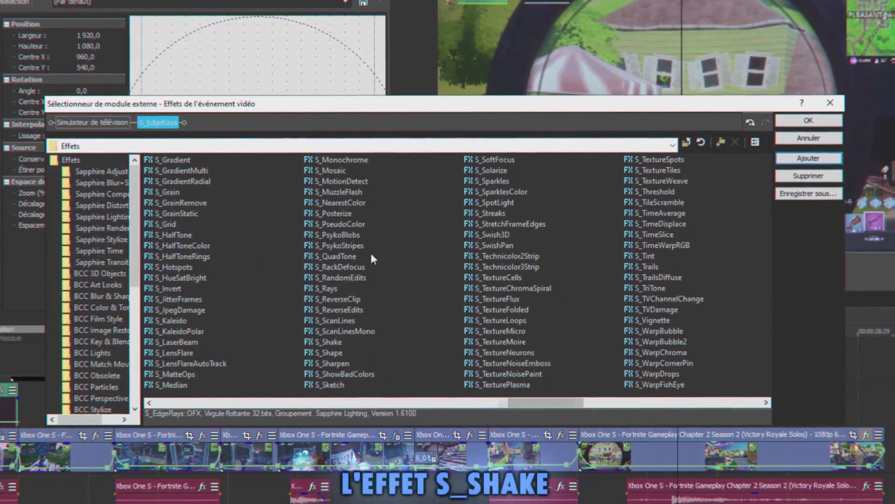
double_click(327, 339)
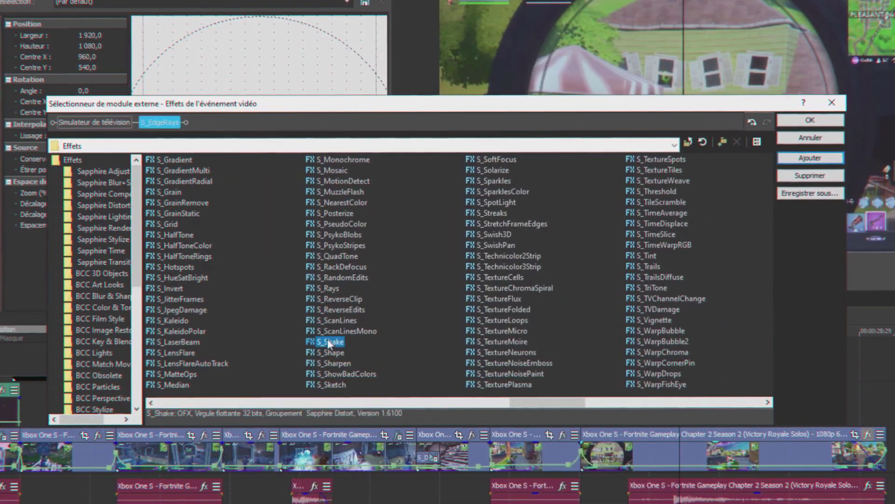
left_click(810, 122)
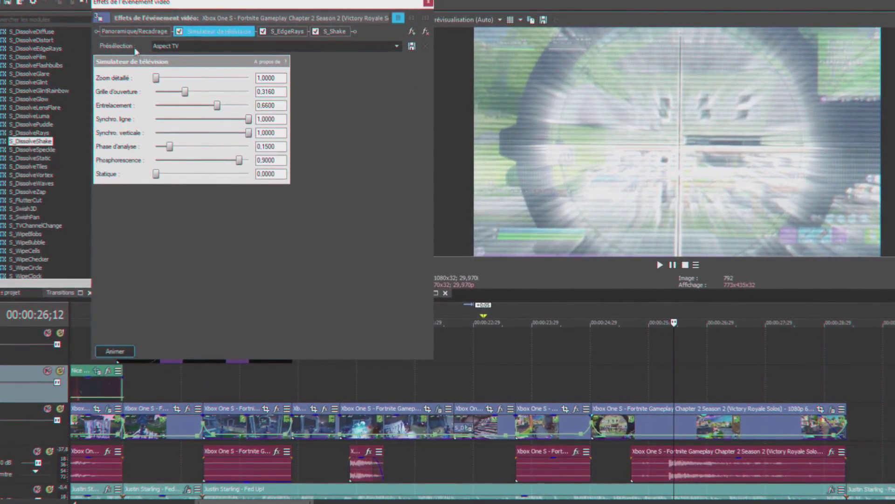
Step: Disable Simulateur de télévision, S_EdgeRays and S_Shake in the clip's effect chain
left_click(179, 31)
left_click(263, 31)
left_click(316, 30)
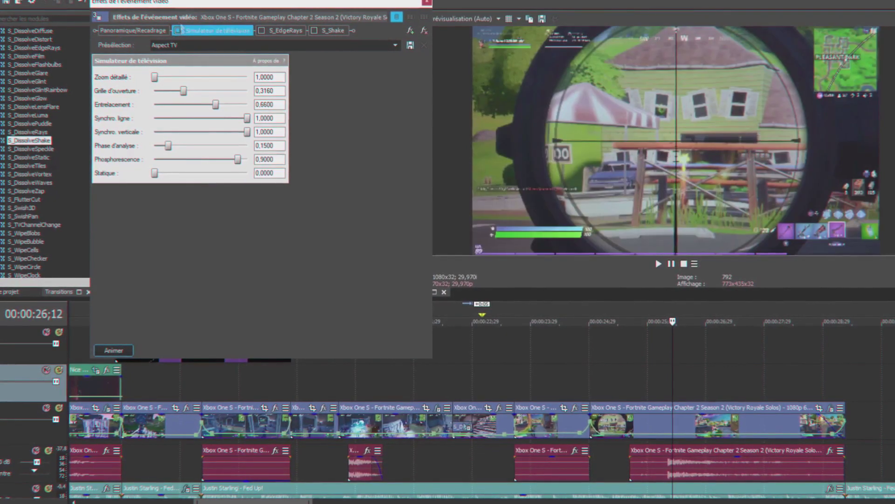
Step: Enable Simulateur de télévision on the clip and set its Grille d'ouverture and Entrelacement to 0
left_click(178, 31)
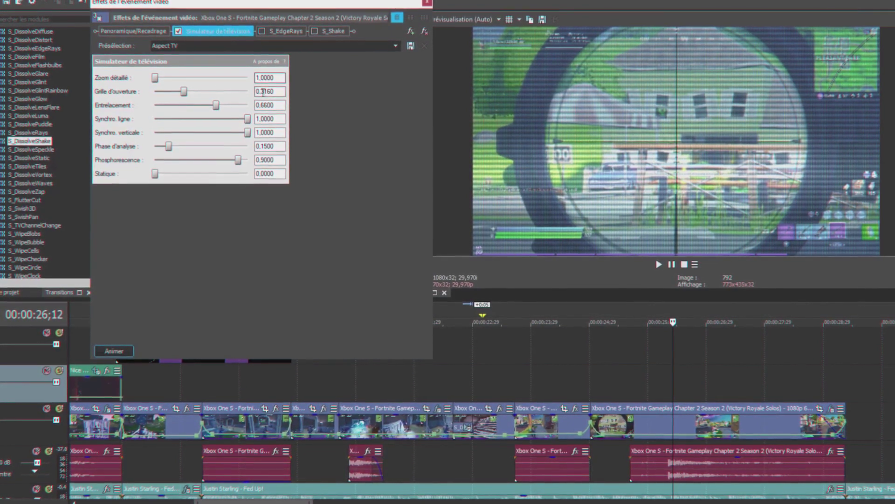
left_click_drag(281, 92, 171, 78)
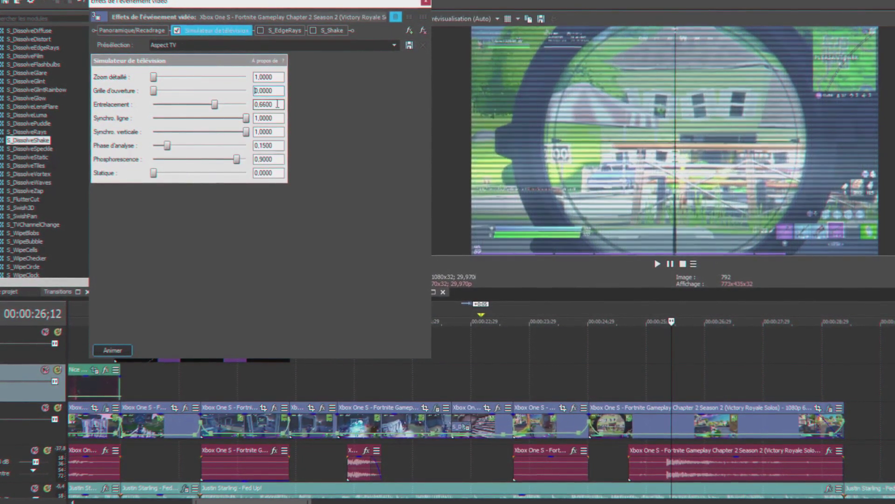
left_click_drag(278, 104, 256, 105)
type("0")
key("Return")
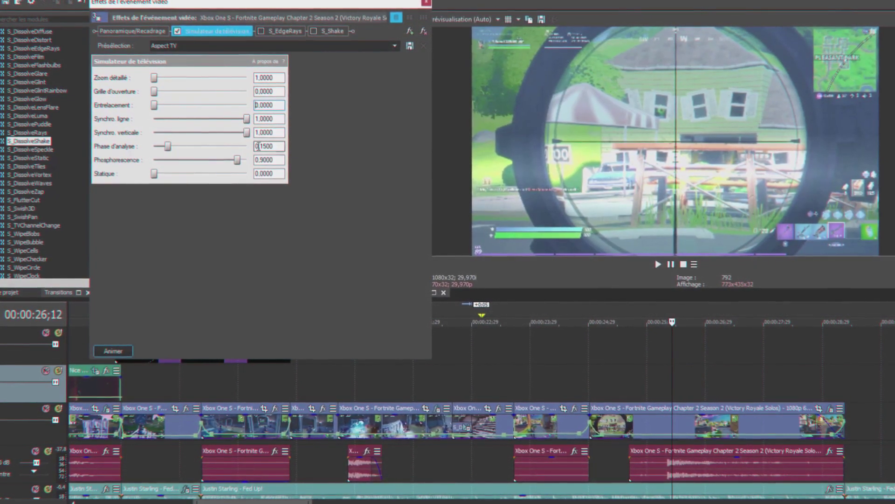
Step: Set the television simulator's Phase d'analyse and Phosphorescence to 0, keeping Entrelacement at 0
type("0")
key("Return")
type("0")
key("Return")
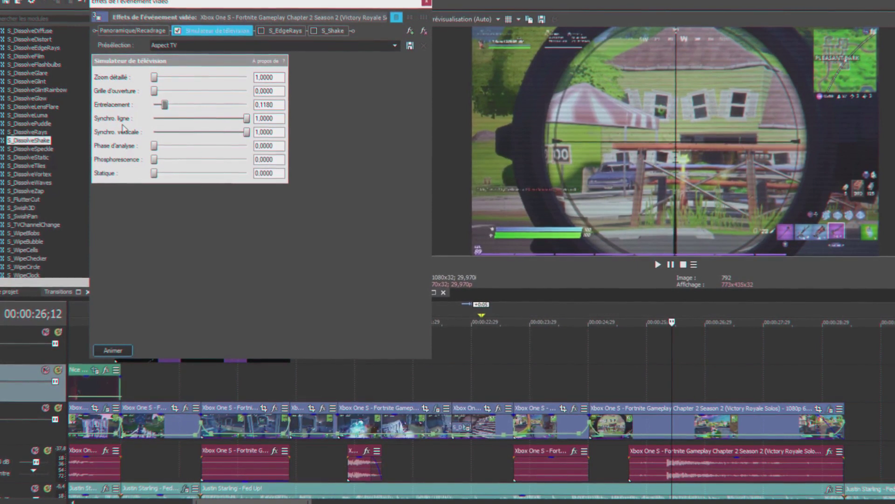
left_click_drag(122, 127, 119, 127)
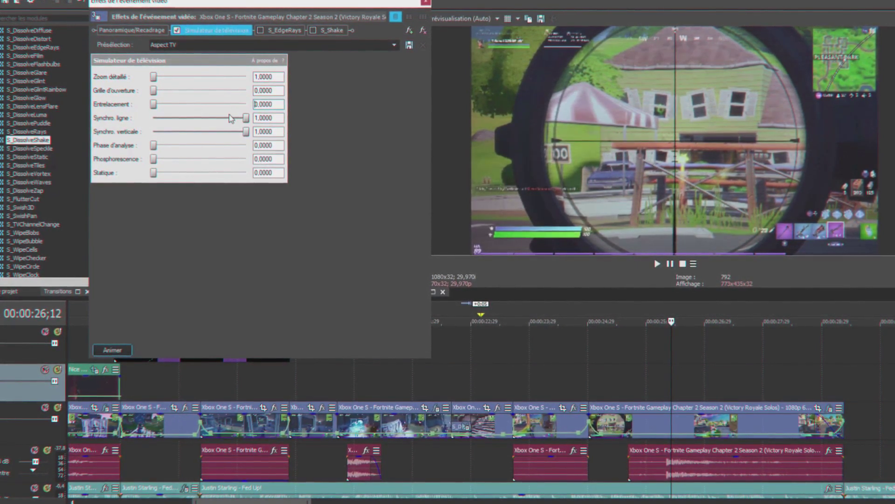
Step: Keyframe the television simulator at 00:00:01;07, then at 00:00:01;13 with Entrelacement 0.1180 and Synchro. ligne 0.8
left_click(112, 350)
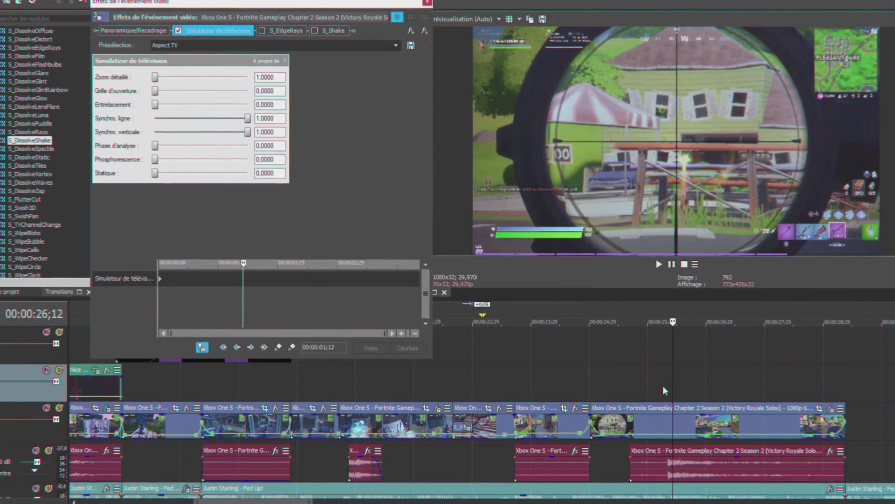
scroll(684, 402, "up", 3)
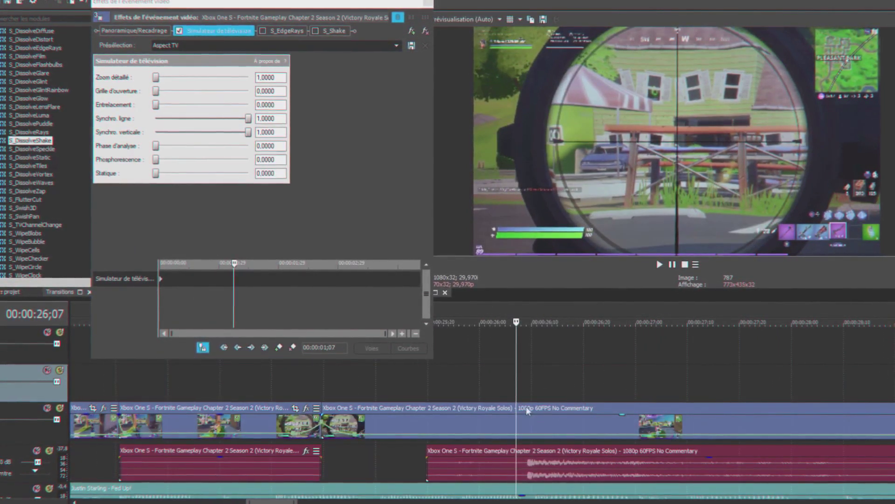
left_click(278, 347)
left_click(233, 279)
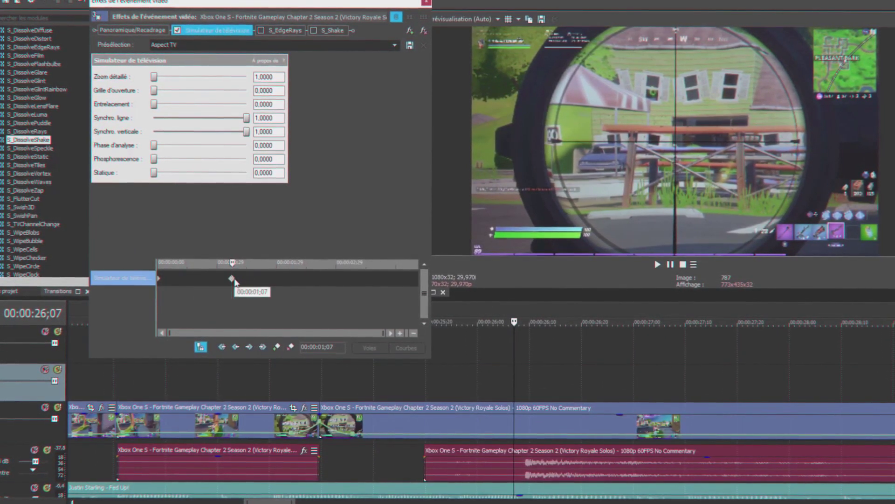
left_click(244, 280)
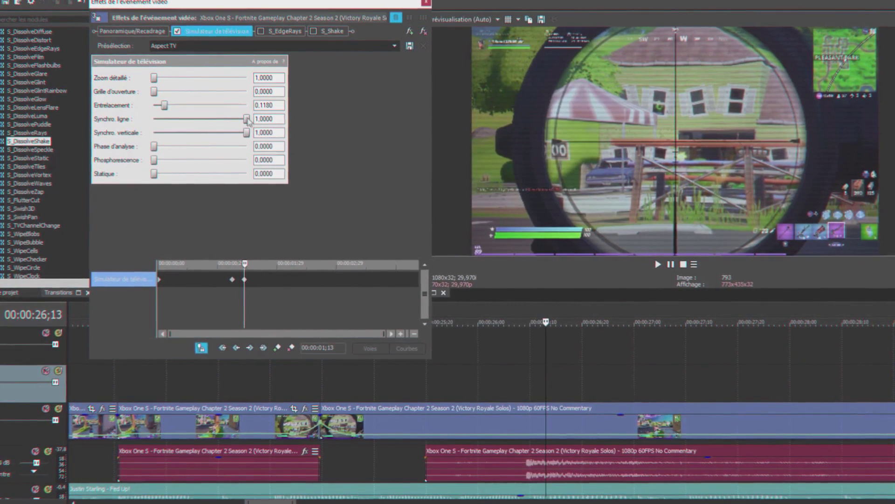
left_click_drag(246, 119, 228, 119)
Step: Add a television simulator keyframe at 00:00:01;27 with Synchro. ligne at 1 and Entrelacement at 0
left_click_drag(282, 279, 272, 277)
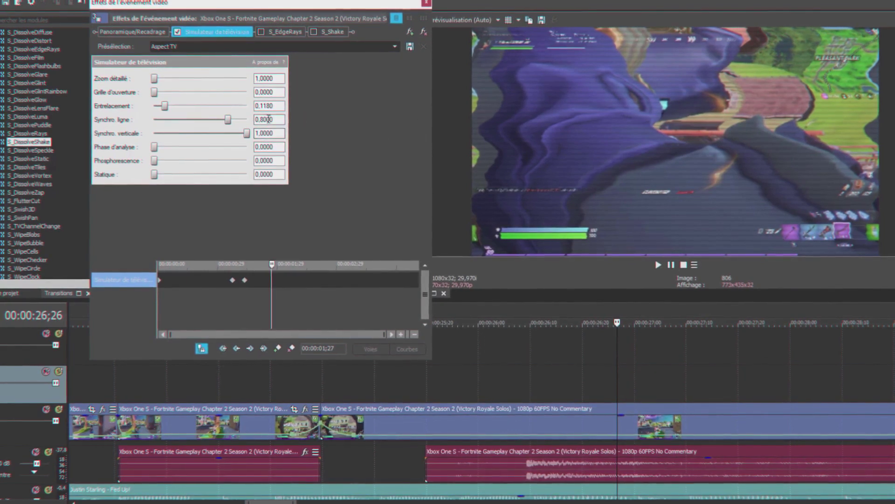
left_click(239, 120)
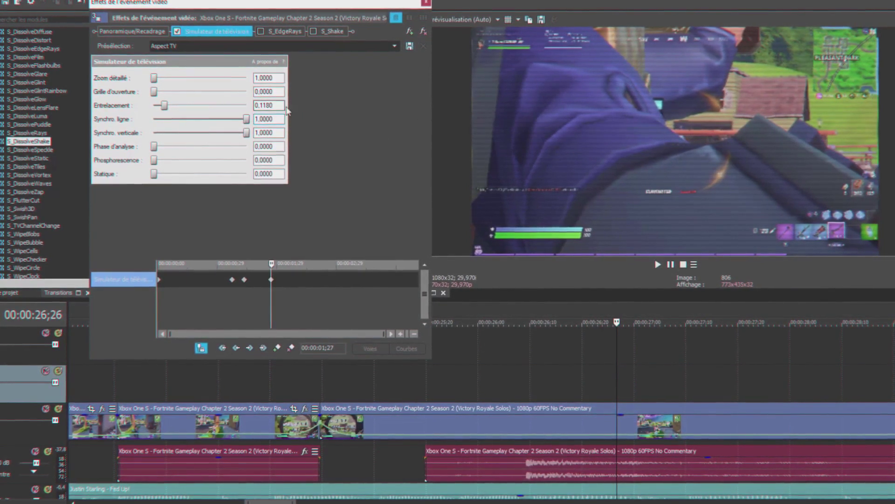
left_click_drag(279, 106, 253, 106)
type("0")
key("Return")
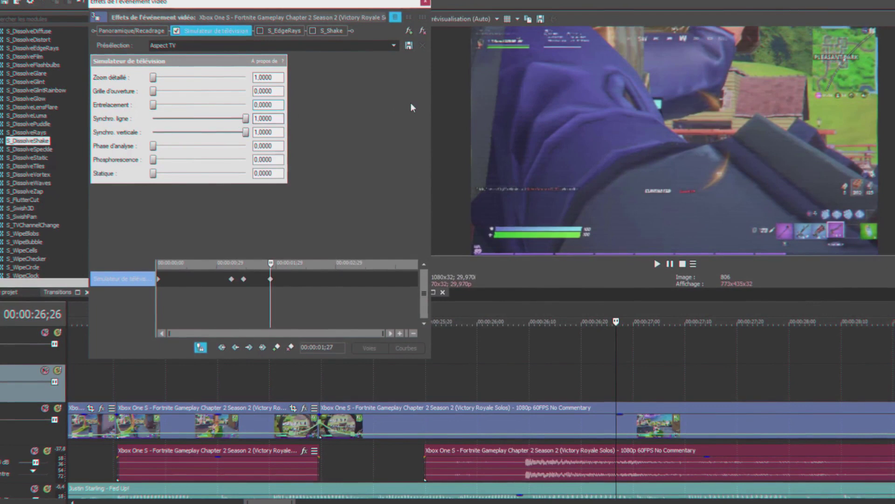
Step: Enable S_EdgeRays and set its Rays Color to orange (24; 0.79; 0.83)
left_click(261, 31)
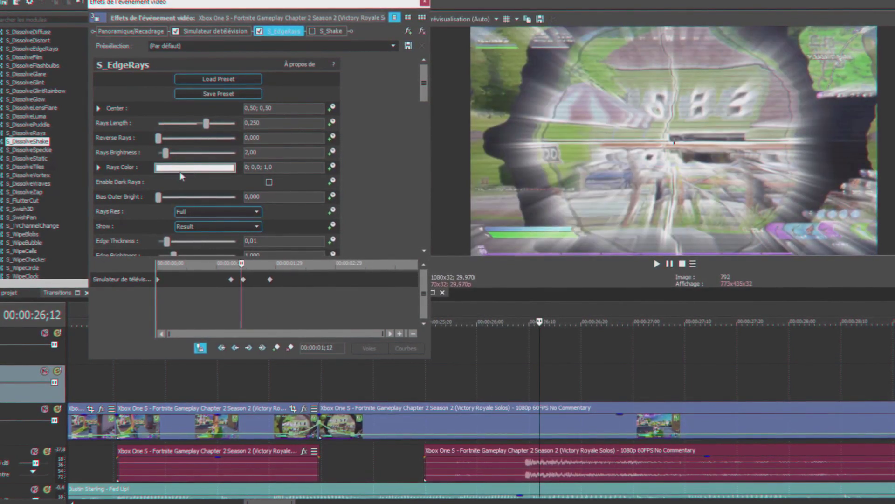
left_click(181, 169)
left_click(191, 209)
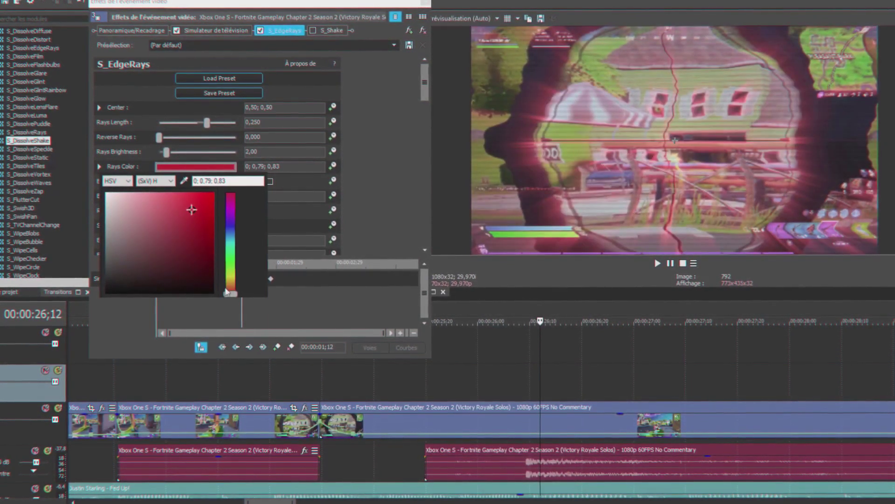
left_click_drag(226, 292, 228, 286)
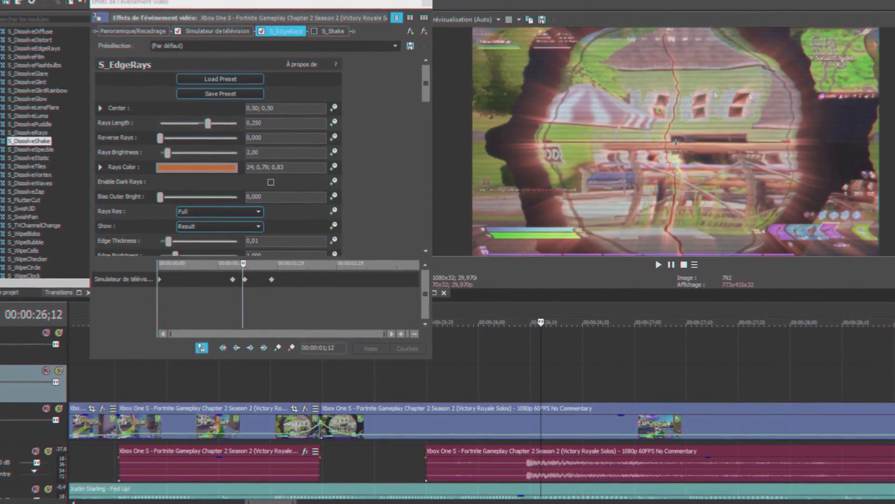
Step: Set Rays Length to 0.300 and Rays Brightness to 1.50, and turn on animation for both parameters
left_click_drag(266, 123, 255, 123)
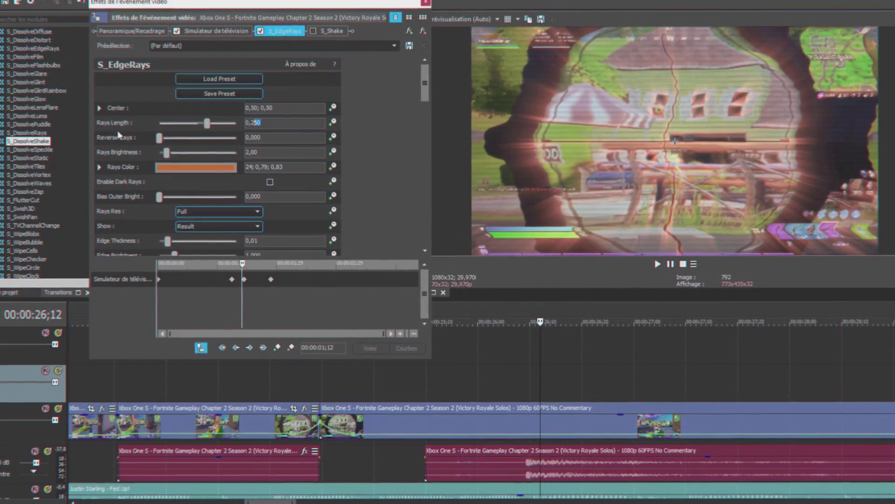
left_click(263, 123)
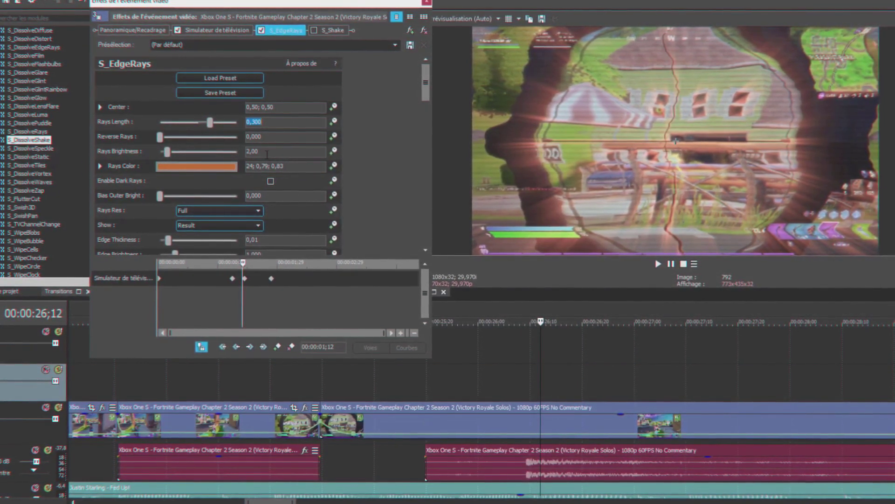
type("1,5")
key("Return")
left_click(333, 151)
left_click(333, 122)
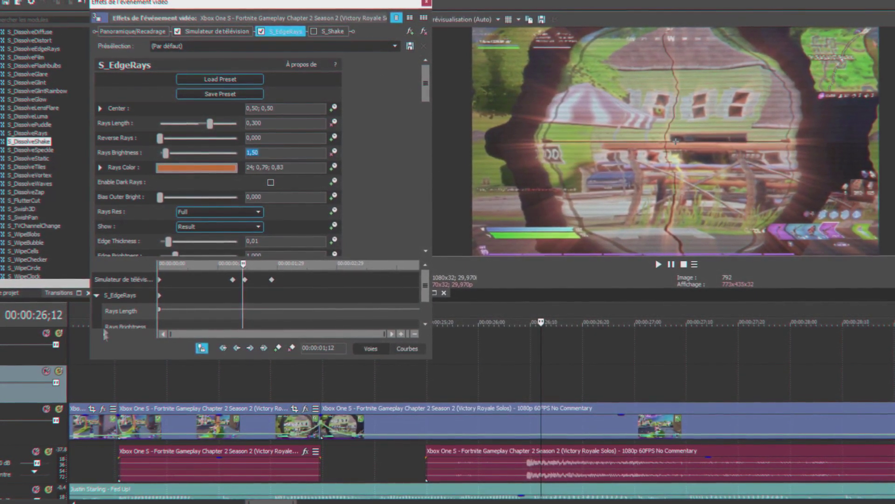
Step: Move the initial S_EdgeRays keyframe to the simulator's 00:00:01;13 keyframe, and add one at 00:00:01;07 with Rays Length 0
left_click_drag(159, 301, 245, 298)
scroll(250, 310, "up", 2)
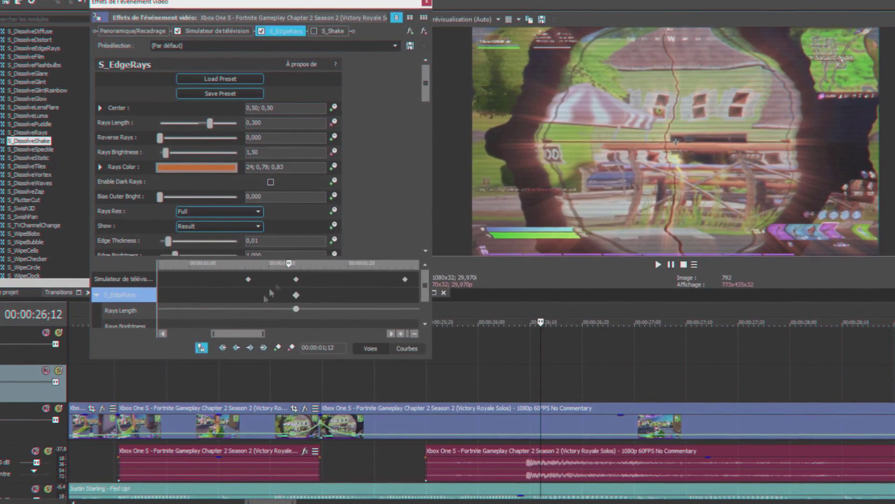
left_click(248, 294)
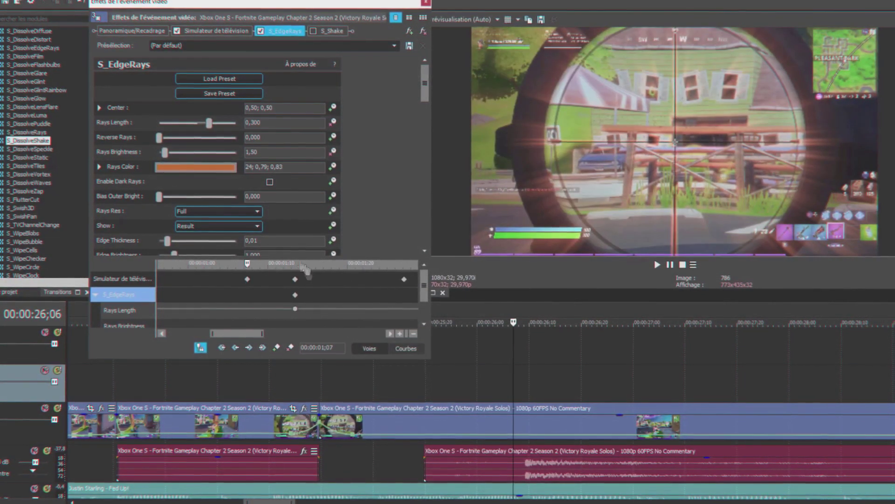
left_click(279, 124)
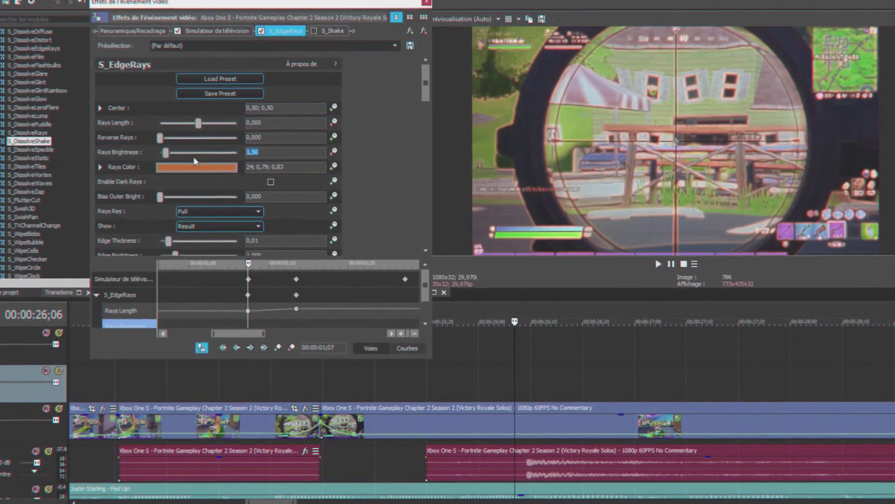
Step: Add an S_EdgeRays keyframe at 00:00:01;27 with Rays Length and Rays Brightness both at 0
left_click(405, 292)
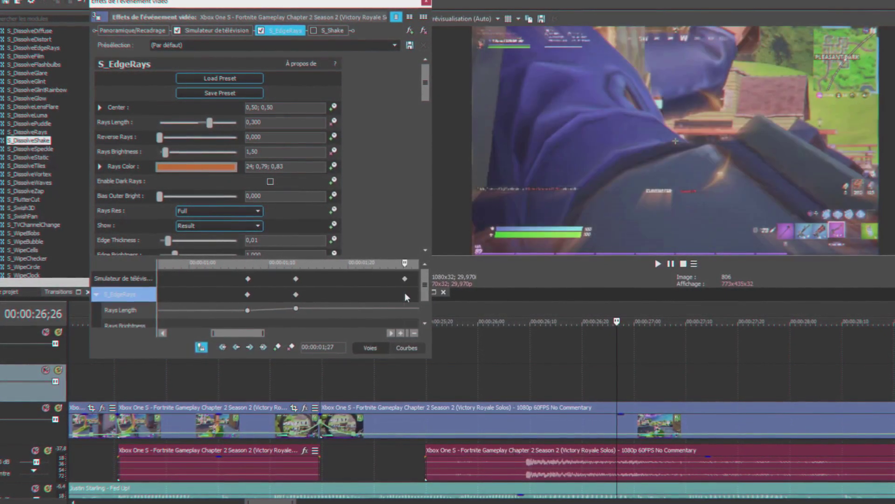
left_click(262, 122)
type("0")
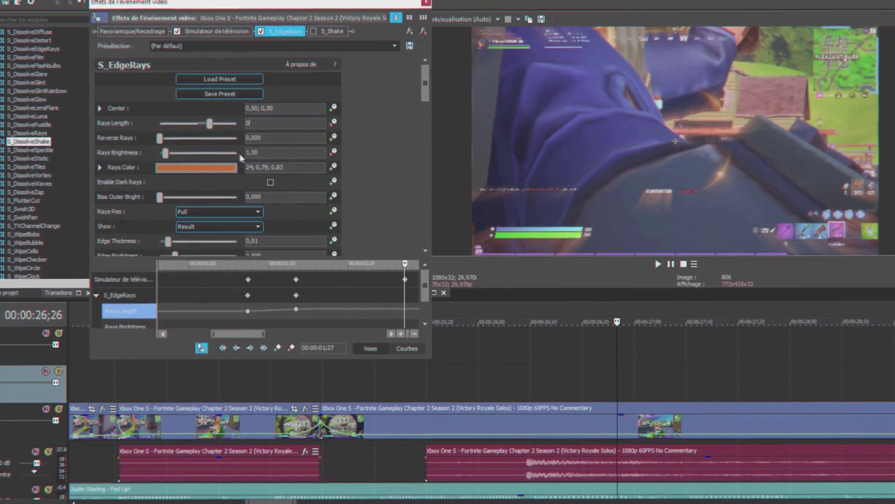
left_click(254, 152)
type("0")
key("Return")
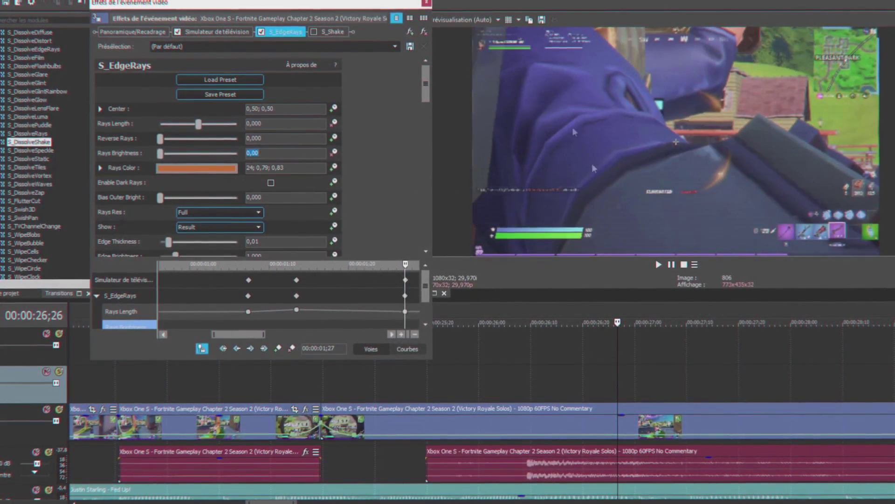
Step: Mark a playback region over the keyframed part of the last gameplay clip, starting at 00:00:25;22, and play it back
left_click(443, 410)
scroll(448, 406, "down", 2)
left_click_drag(506, 393, 640, 402)
key("space")
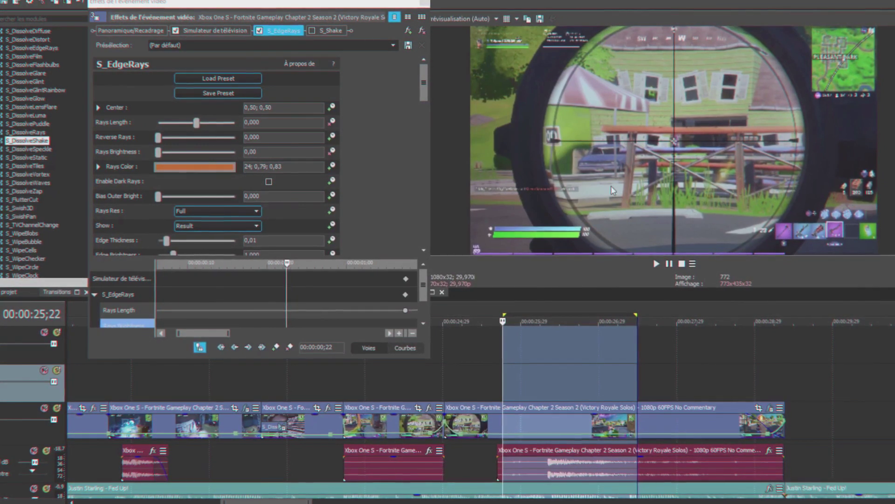
Step: Enable S_Shake in the clip's effect chain and apply Shake preset 1
left_click(313, 32)
left_click(328, 32)
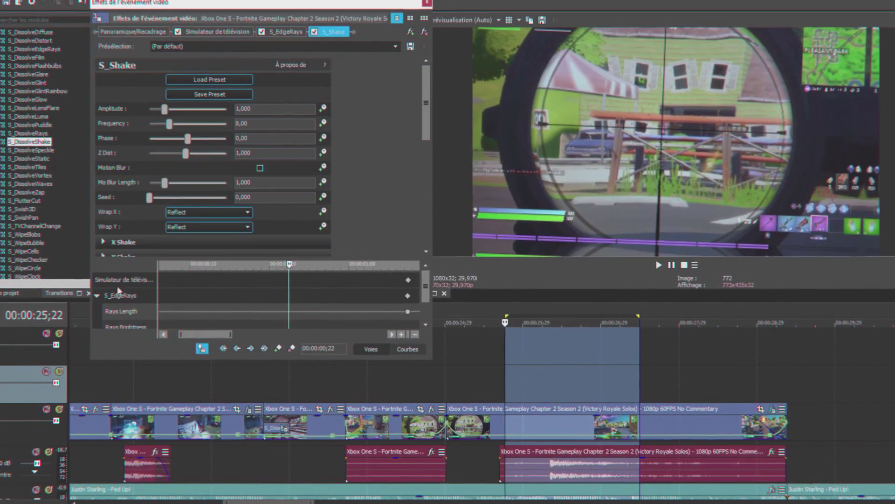
left_click(95, 295)
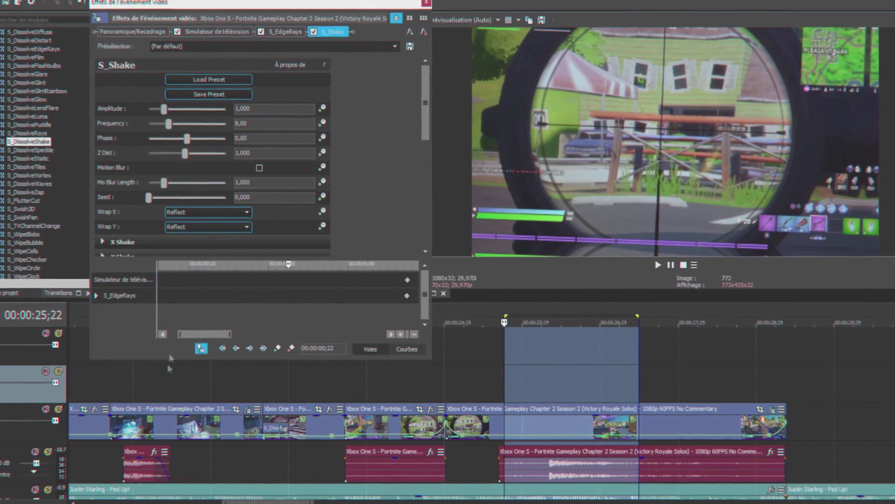
left_click_drag(283, 335, 302, 305)
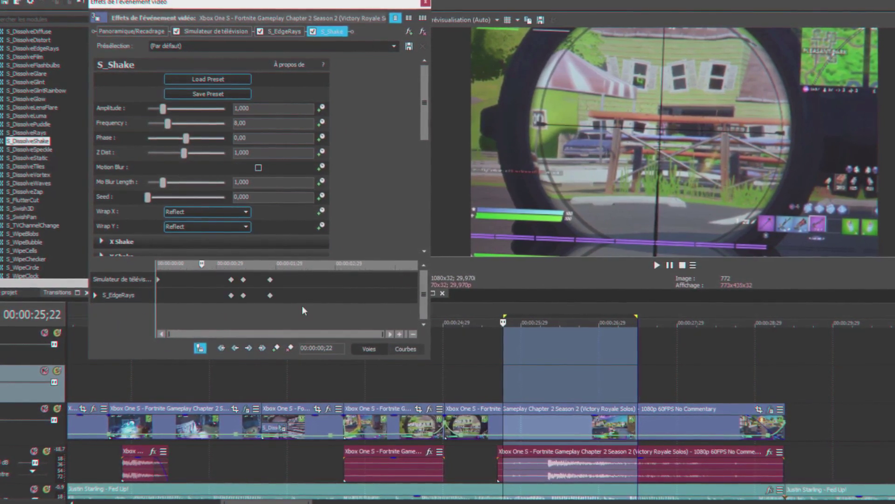
left_click(396, 46)
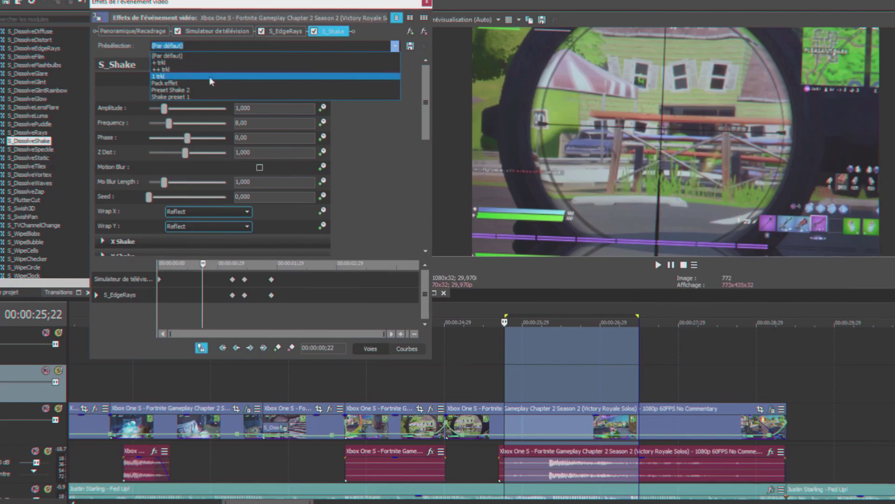
left_click(172, 97)
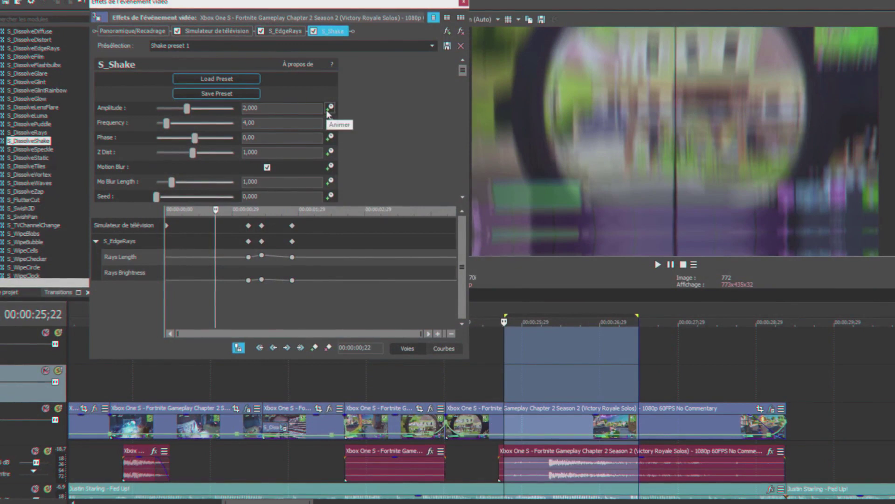
Step: Animate S_Shake's Amplitude and Frequency and move their initial keyframe into line with the 00:00:01;13 keyframes
left_click(330, 109)
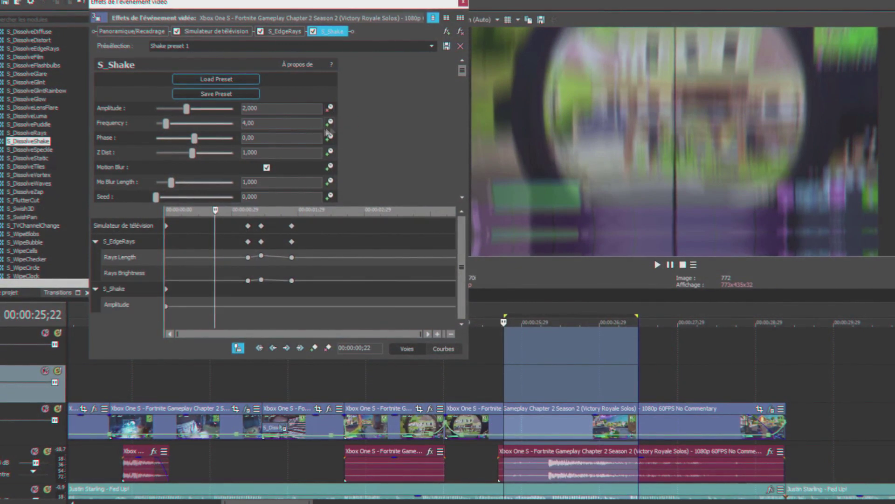
left_click(258, 209)
left_click_drag(169, 292, 264, 298)
scroll(317, 290, "up", 3)
Step: Add an S_Shake keyframe at 00:00:01;10 with Amplitude at 0 and Frequency at 1
left_click(318, 289)
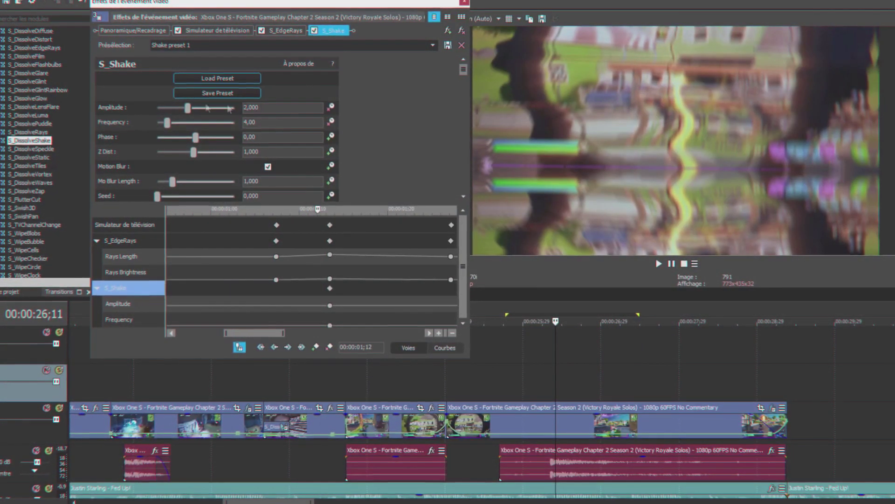
left_click(329, 289)
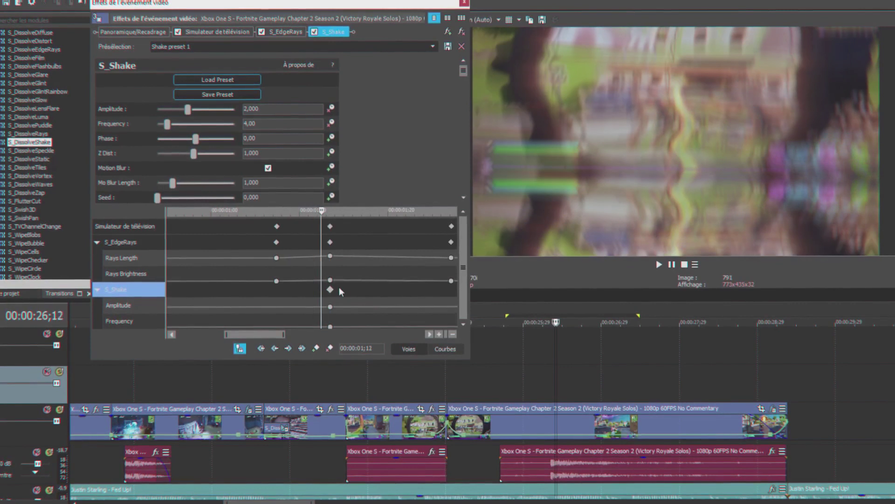
left_click(330, 289)
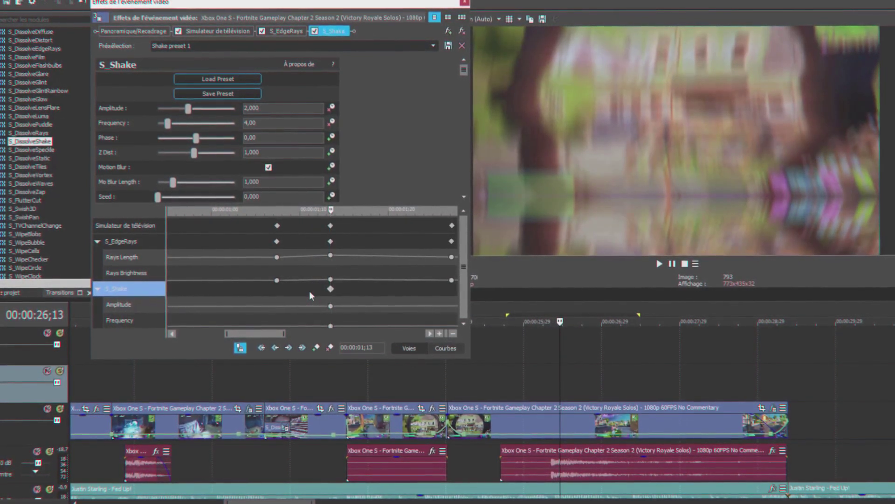
key("Left")
key("Left")
key("Left")
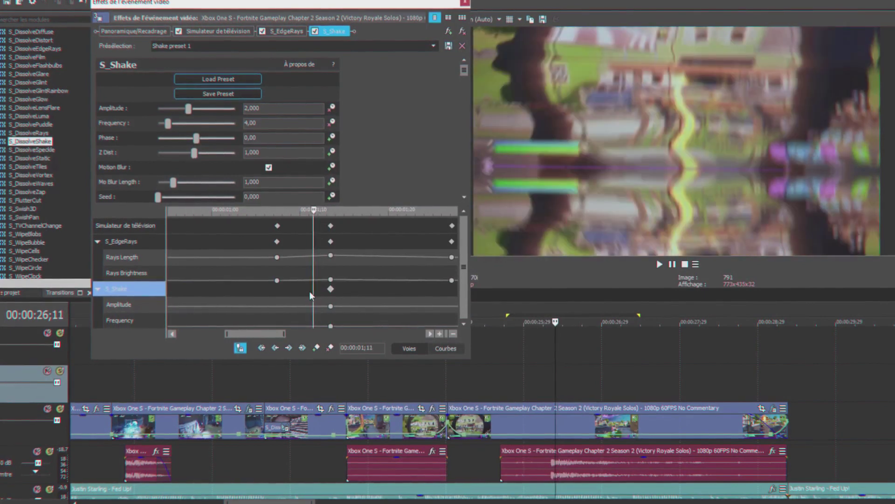
left_click(288, 108)
key("Return")
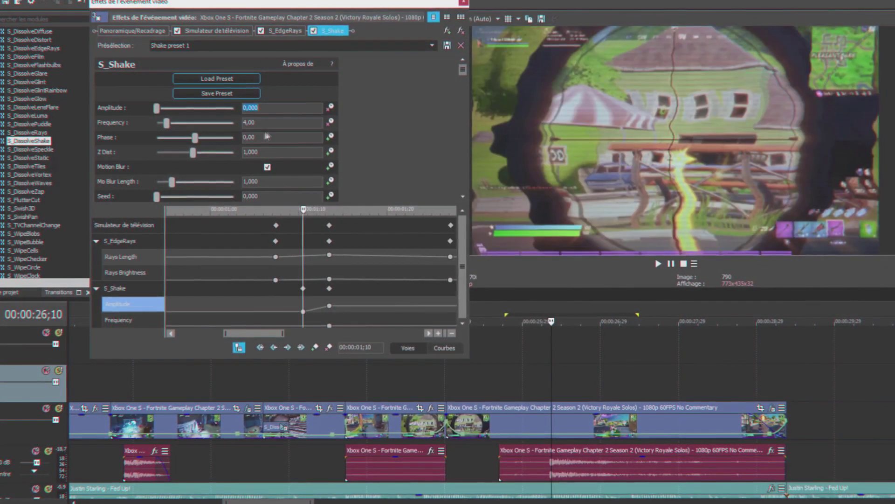
left_click(267, 124)
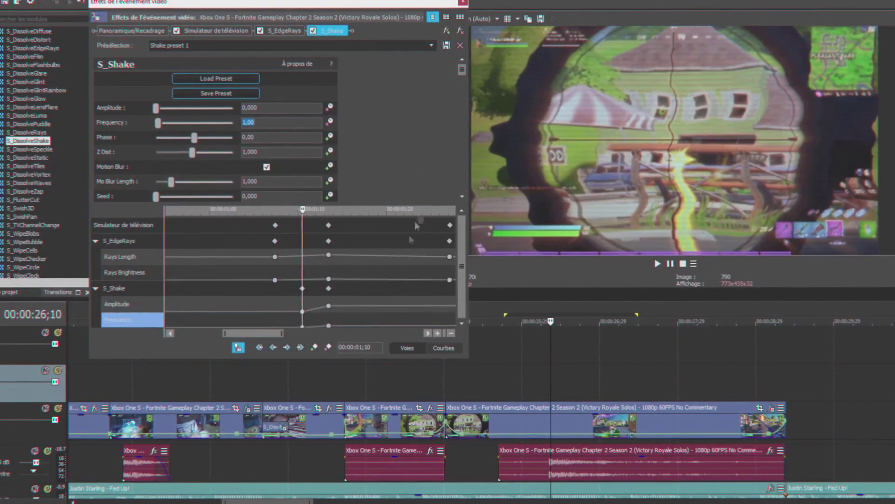
Step: Add an S_Shake keyframe at 00:00:01;22 with Amplitude at 0 and Frequency at 1
left_click(373, 287)
key("Right")
key("Right")
key("Right")
key("Right")
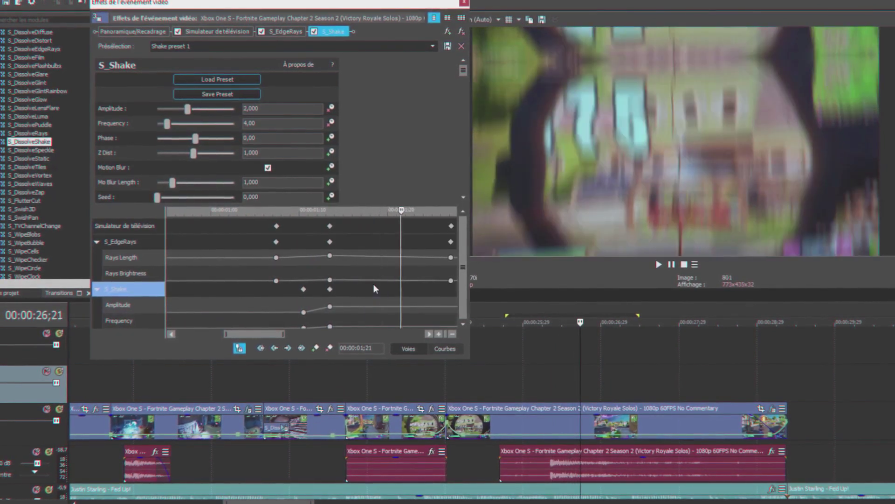
left_click(261, 108)
type("0")
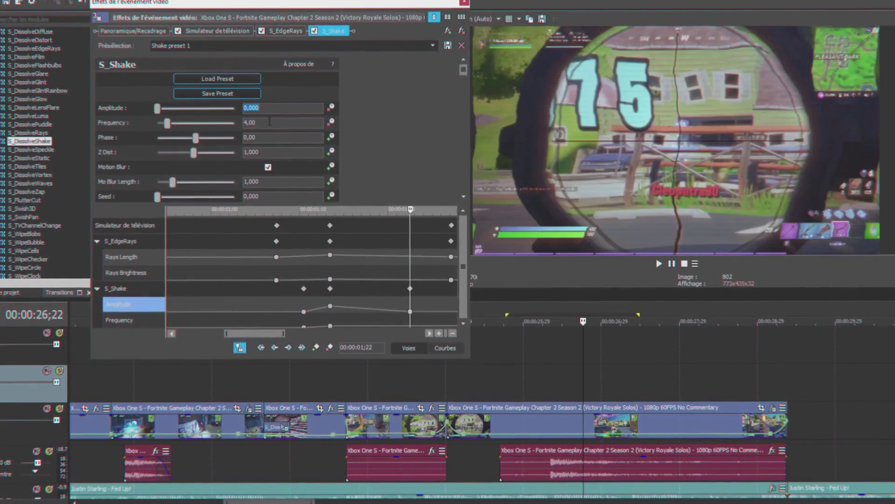
key("Tab")
Step: Mark a playback region from 00:00:25;25 to 00:00:27;24 over the shake and play it back
left_click_drag(518, 352, 665, 354)
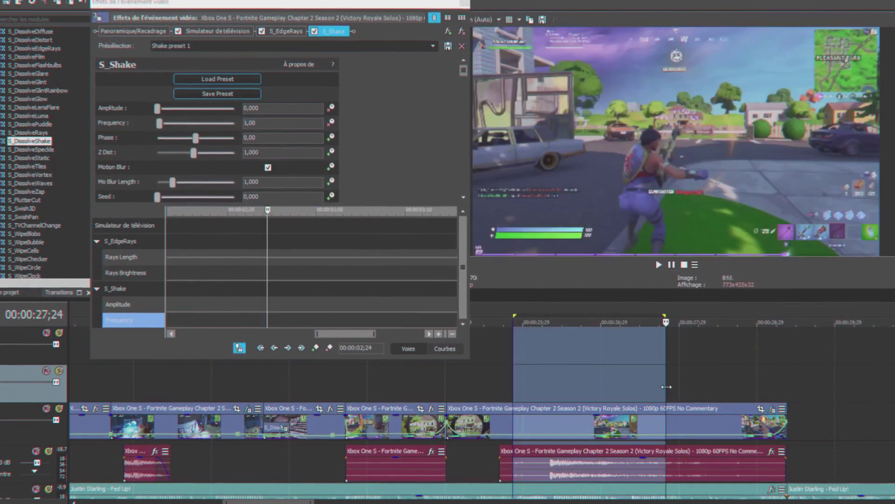
key("space")
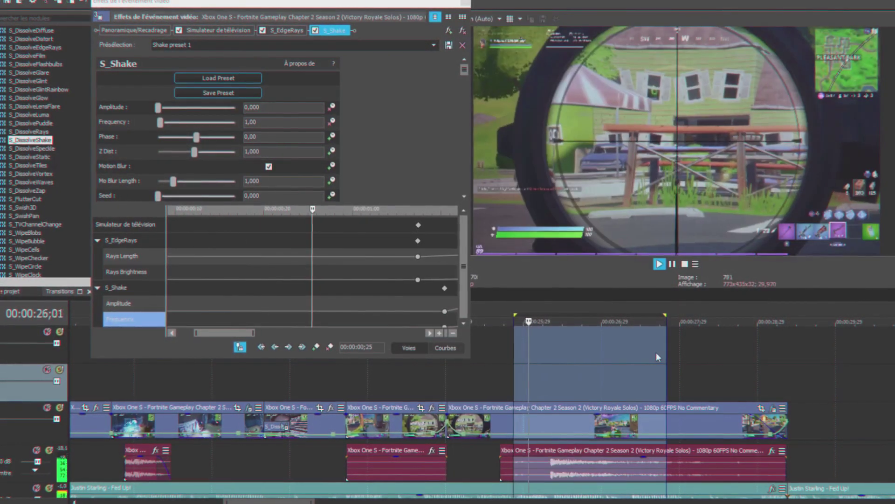
key("space")
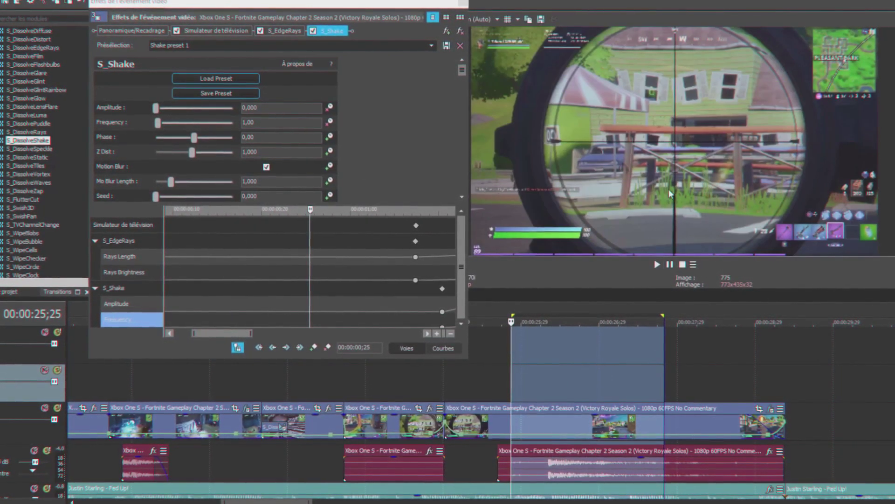
Step: Open Pan/Crop for the last gameplay clip and add a Position keyframe at the shot, about 00:00:01;13
left_click(761, 409)
left_click(582, 367)
left_click(562, 366)
left_click(539, 366)
key("Right")
key("Right")
key("Right")
key("Right")
key("Right")
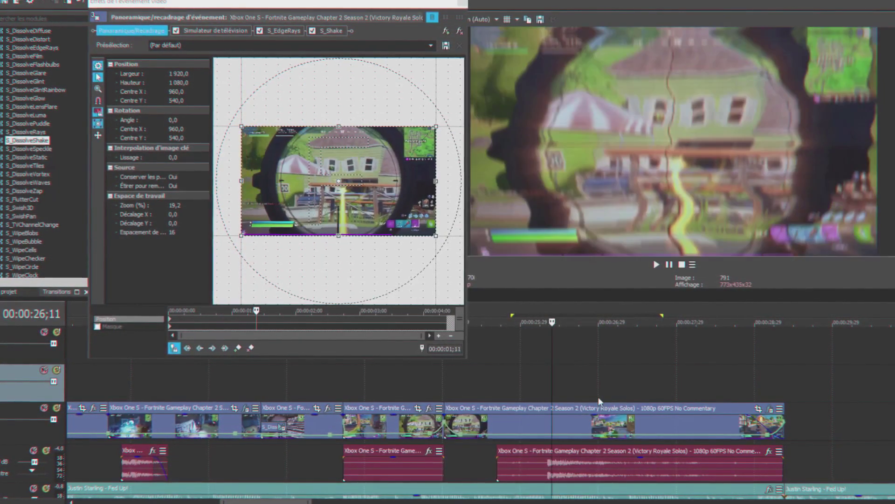
key("Right")
key("Right")
left_click(240, 349)
Step: Add another Pan/Crop Position keyframe a few frames before the shot, at 00:00:01;09
scroll(264, 323, "up", 3)
key("Left")
key("Left")
key("Left")
key("Left")
key("Right")
key("Right")
key("Right")
key("Left")
key("Left")
key("Left")
key("Left")
left_click(240, 350)
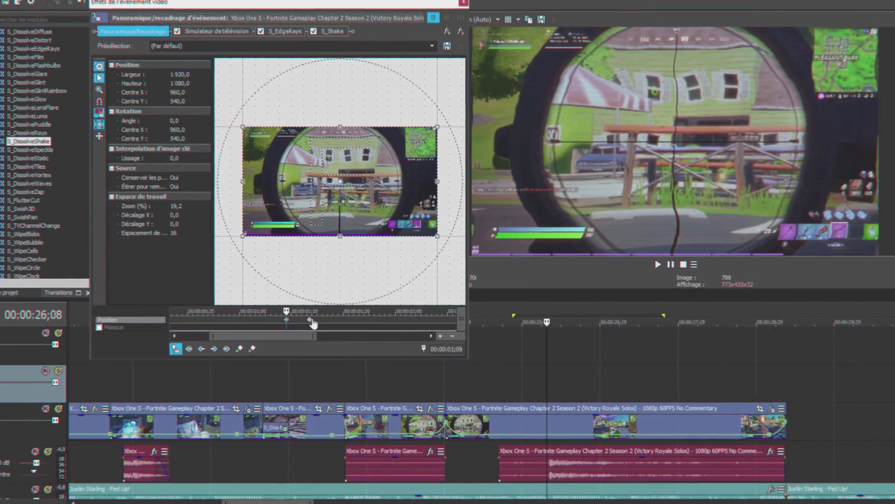
Step: Zoom and tilt the crop frame at the shot keyframe to about 1,384 x 779 with an angle of 5.8
left_click(310, 320)
left_click_drag(341, 237, 364, 252)
key("space")
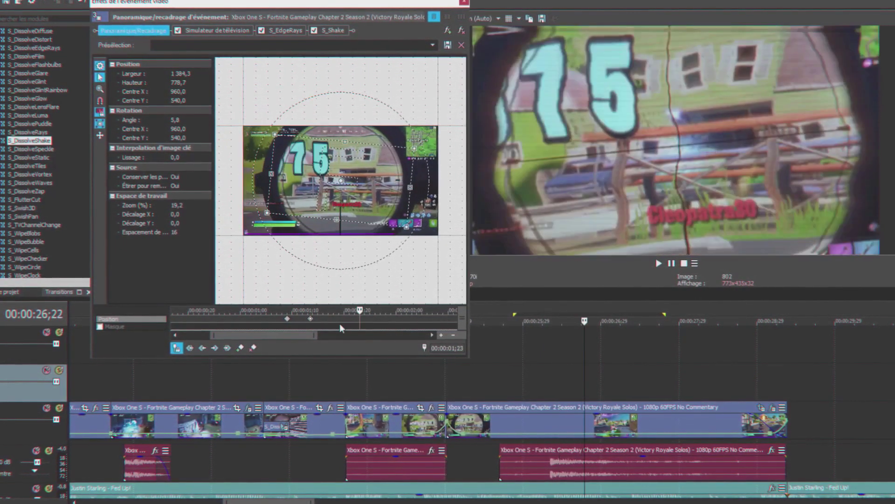
Step: Restore the default crop frame at about 00:00:01;23 and close the Pan/Crop window
right_click(344, 193)
left_click(369, 202)
left_click(463, 3)
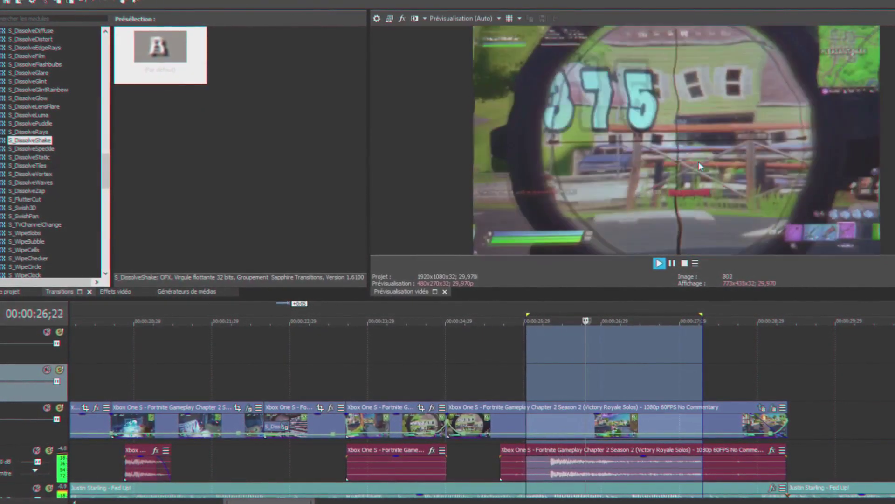
Step: Play back the last gameplay clip with a playback region starting at 00:00:24;28
key("space")
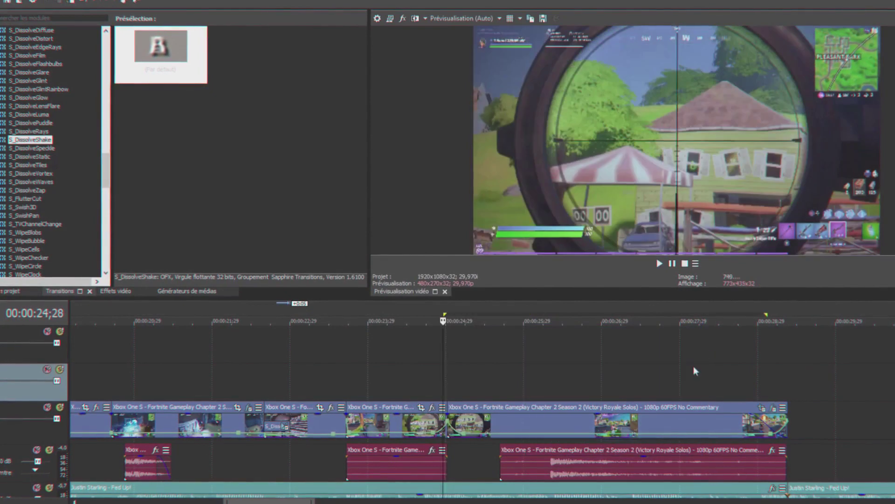
key("Right")
key("Right")
key("Right")
key("Right")
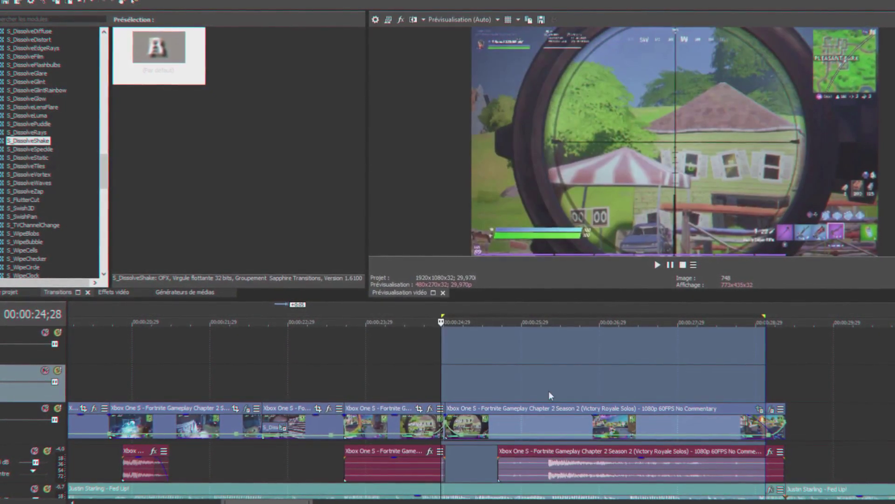
key("space")
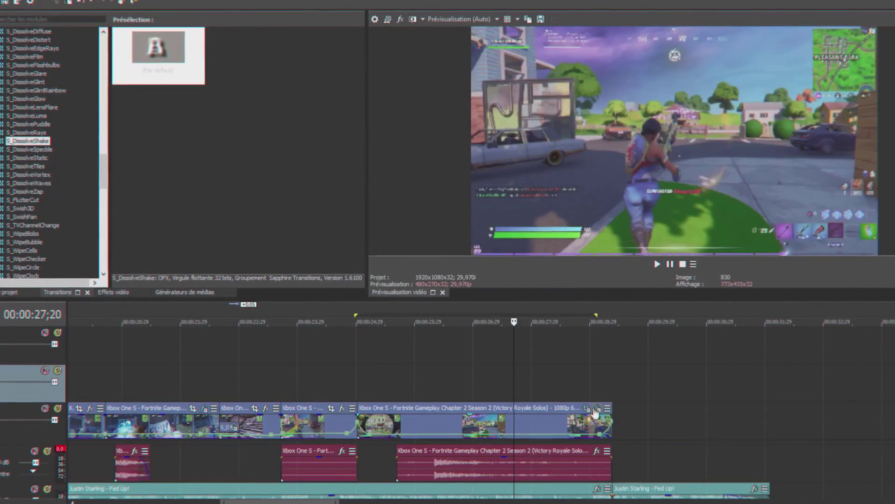
Step: Tighten the S_Shake animation by moving its start keyframe later and its end keyframe earlier, closer to the 00:00:01;13 keyframe
left_click(599, 408)
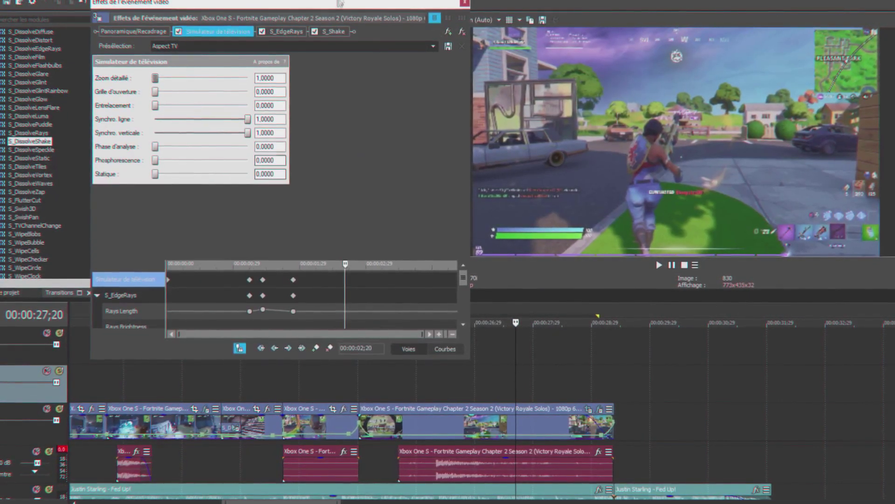
left_click(332, 35)
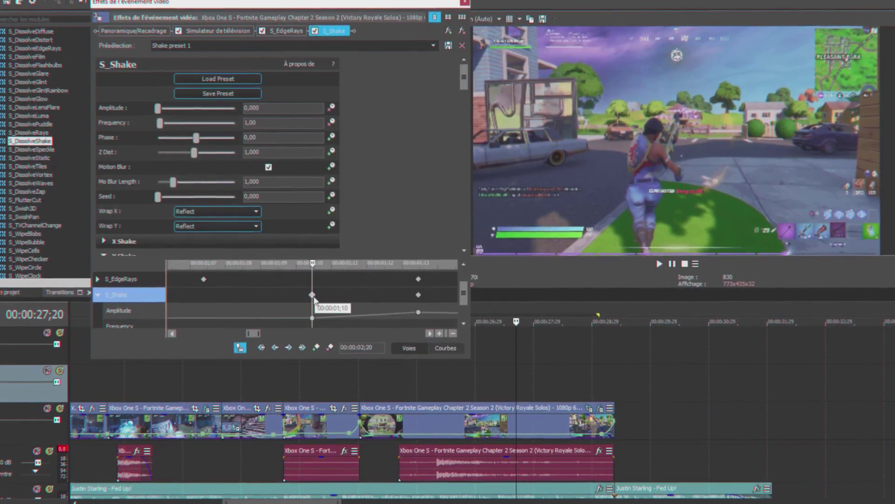
left_click_drag(313, 295, 367, 298)
scroll(442, 297, "down", 5)
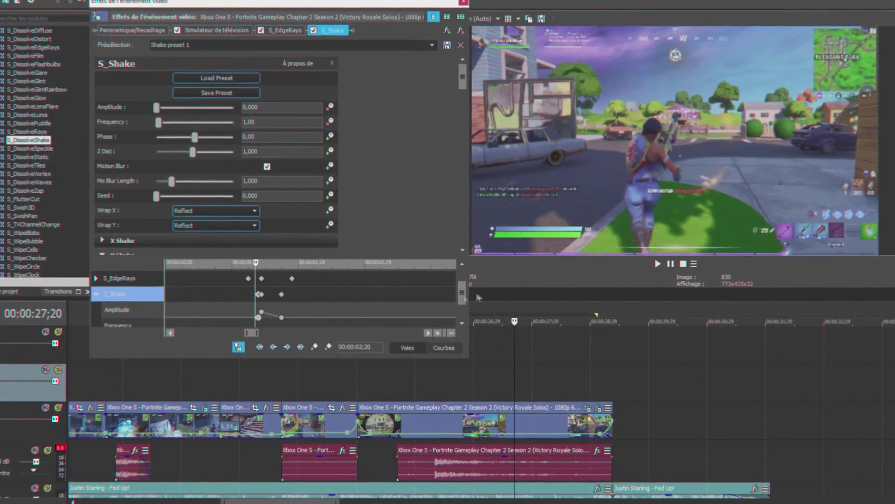
scroll(279, 303, "up", 5)
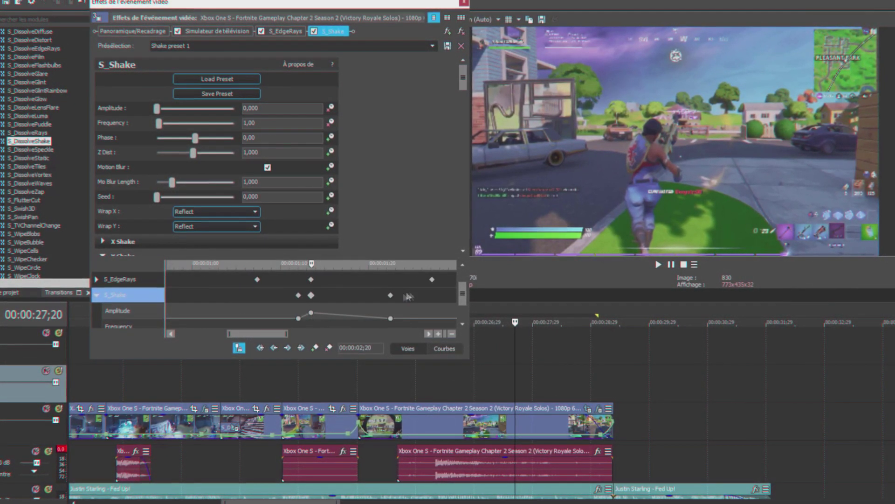
left_click_drag(391, 297, 352, 299)
Step: Move the outer Pan/Crop Position keyframes closer to the zoomed keyframe at the shot
left_click(133, 31)
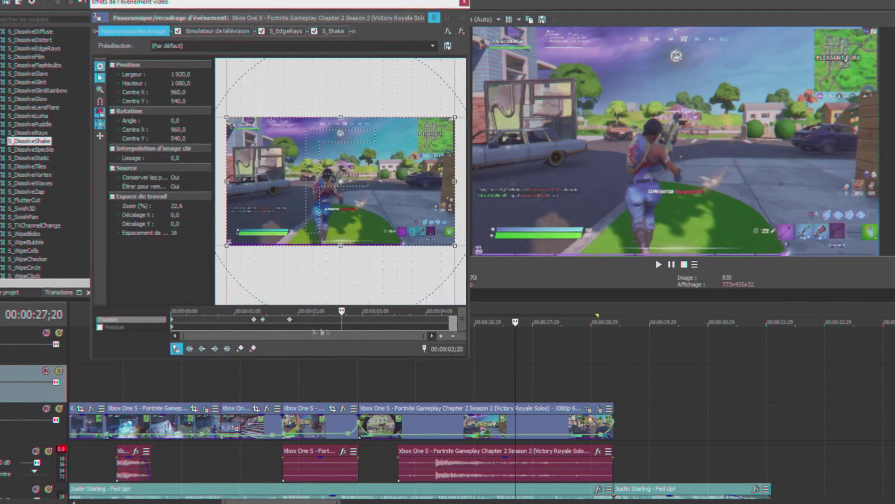
left_click(254, 320)
scroll(255, 321, "up", 3)
scroll(310, 326, "down", 1)
left_click_drag(310, 320, 320, 320)
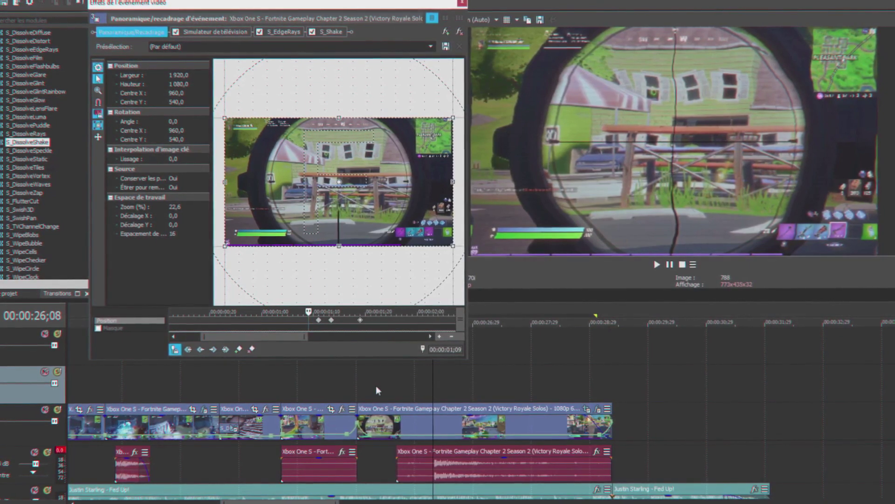
Step: Mark a region from 00:00:25;09 to 00:00:28;03 and build a RAM preview of it
left_click_drag(376, 385, 539, 379)
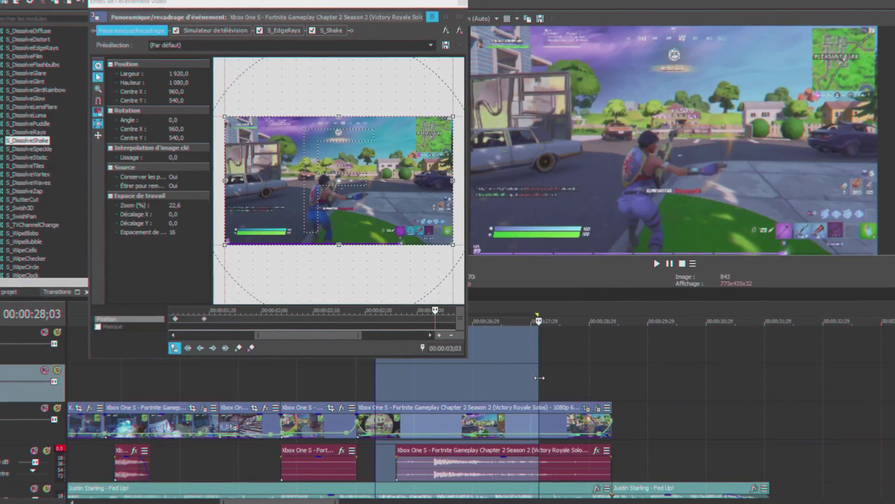
key("shift+b")
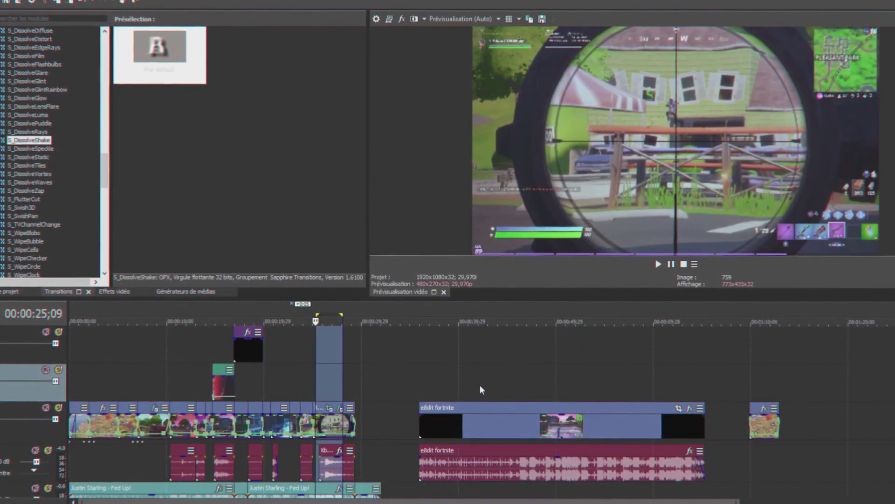
Step: Split the Fed Up! music at 00:00:20;25 and at the end of the short gameplay audio clip above it
scroll(479, 384, "down", 3)
scroll(480, 384, "up", 2)
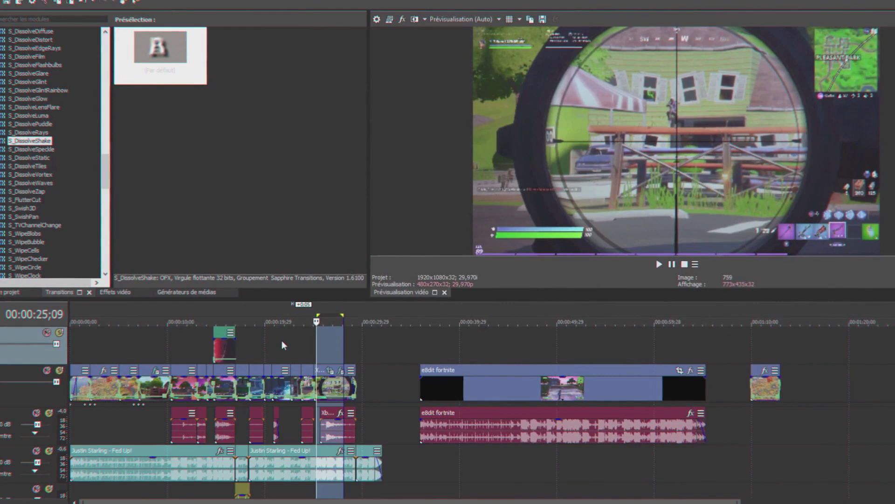
left_click(253, 340)
scroll(267, 367, "up", 5)
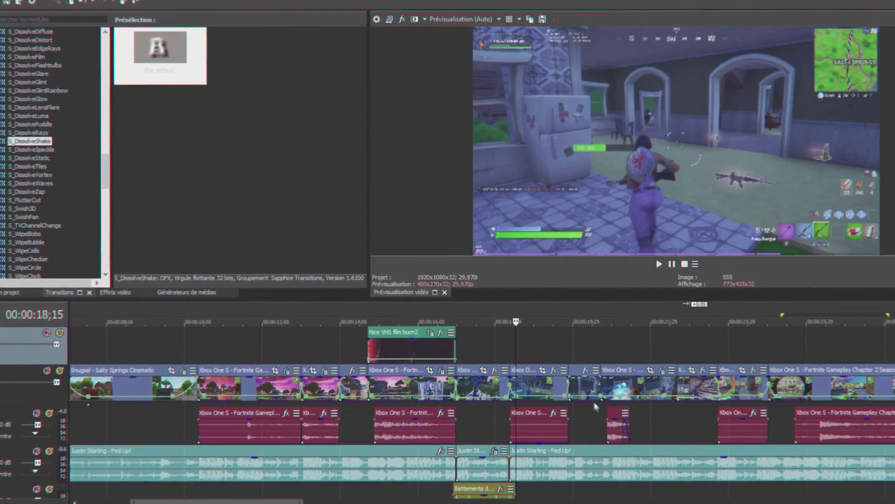
left_click(606, 469)
scroll(606, 475, "up", 3)
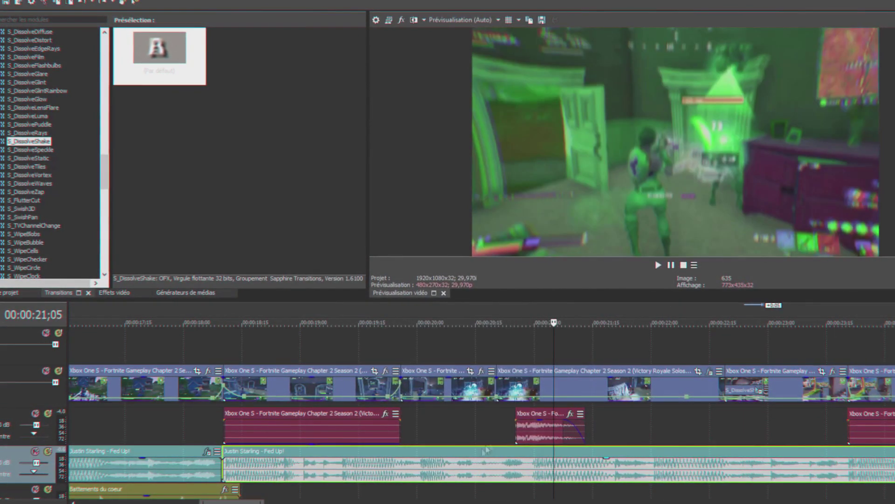
key("s")
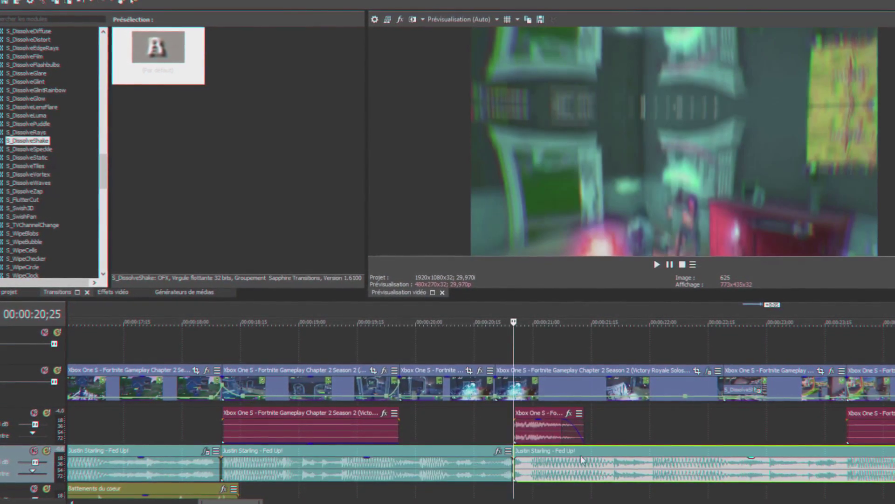
left_click(584, 459)
key("s")
Step: Add the Filtre résonance effect to the short split music segment and apply the [Sys] Etouffement preset
left_click(541, 466)
left_click(569, 452)
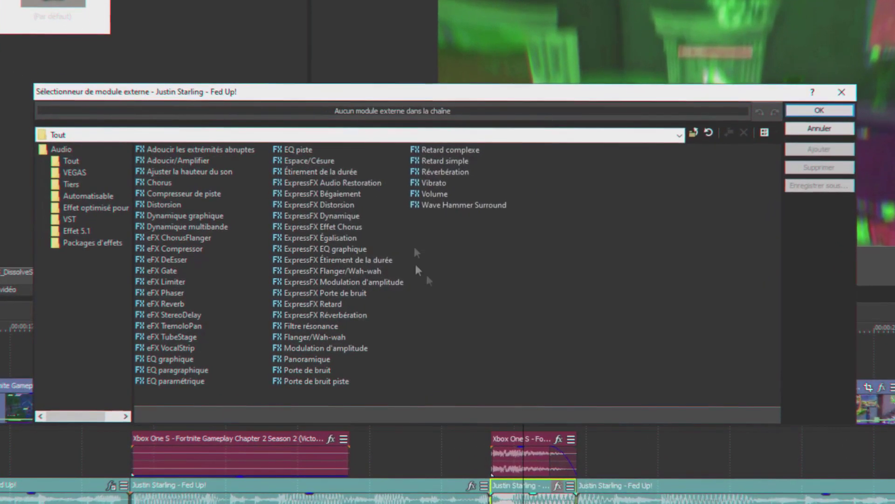
left_click(314, 326)
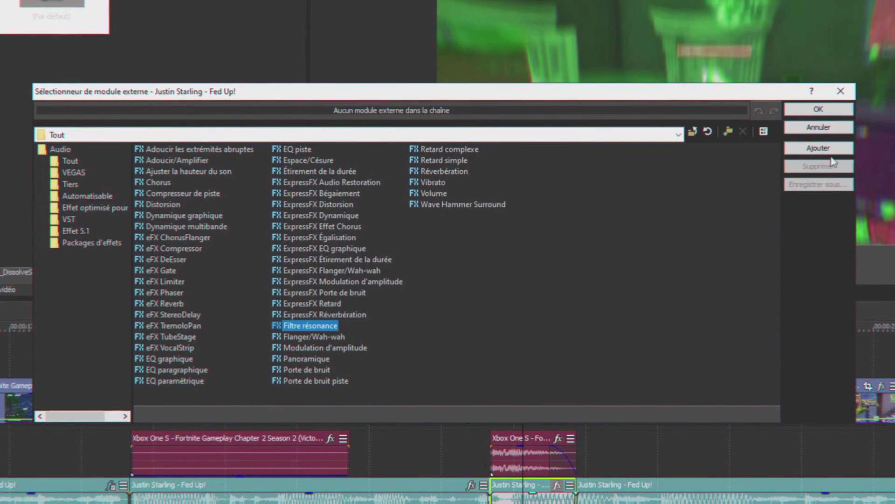
left_click(819, 148)
left_click(819, 108)
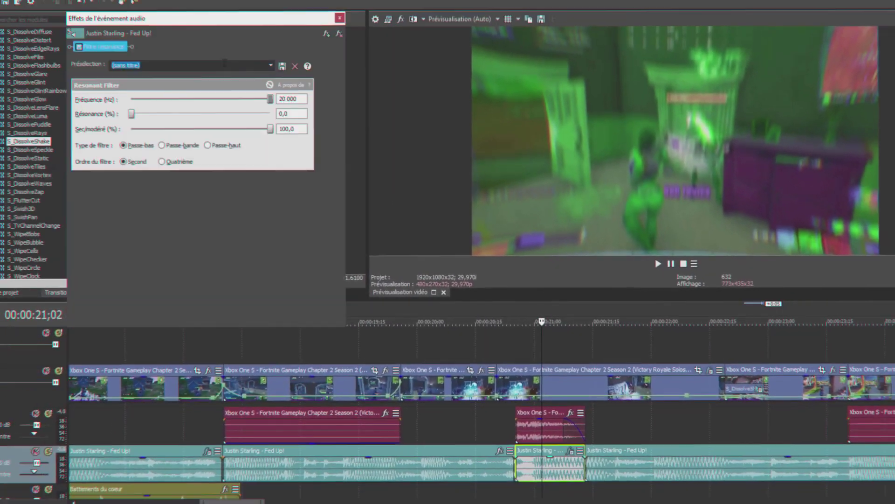
left_click(271, 65)
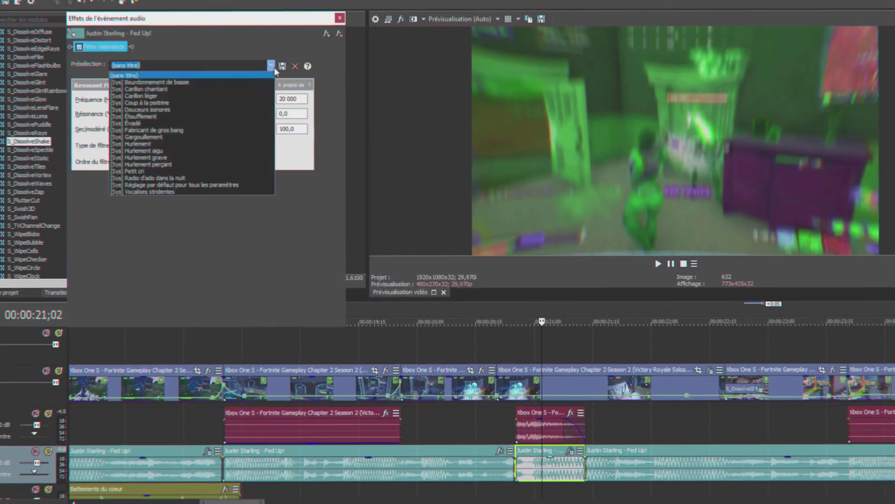
left_click(145, 118)
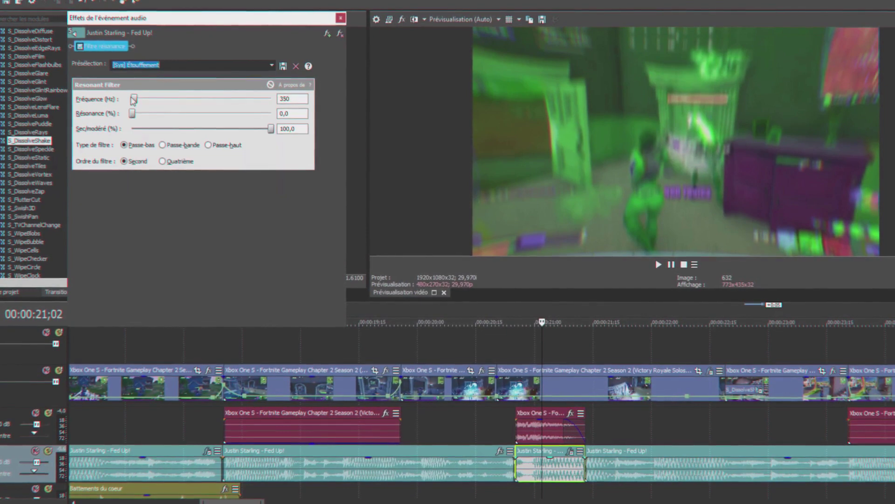
Step: Set the resonant filter's frequency to 928 Hz and play back the muffled segment within a region from 00:00:20;05 to 00:00:22;07
left_click_drag(142, 101, 140, 101)
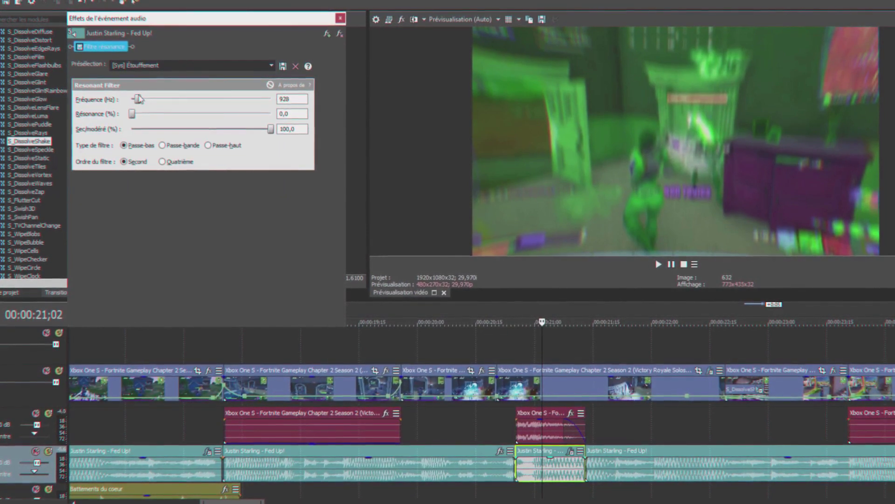
left_click(439, 362)
left_click_drag(438, 363, 679, 360)
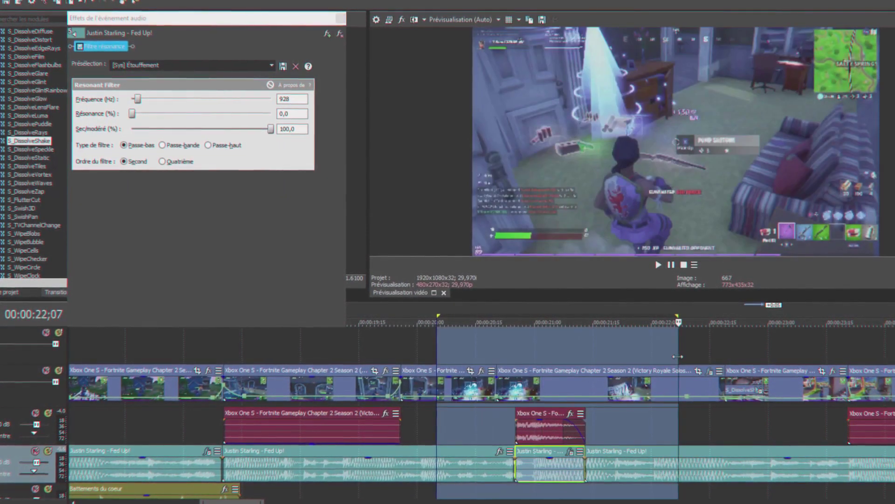
key("space")
key("space")
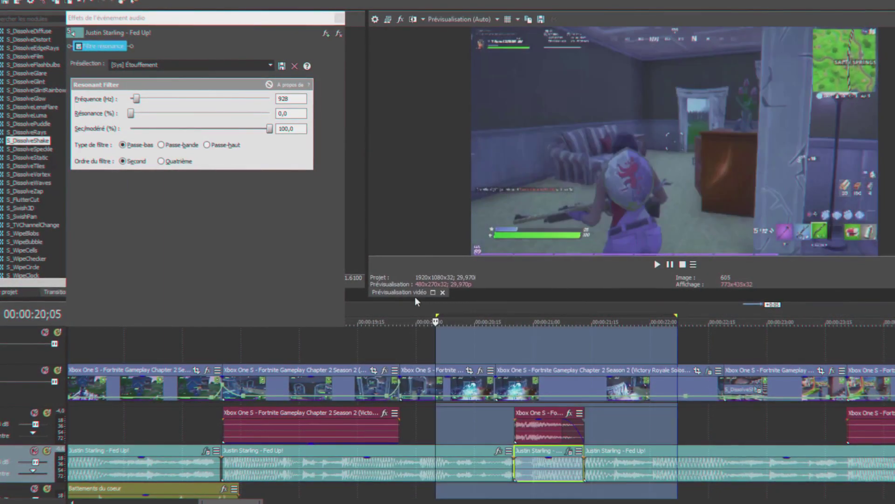
key("space")
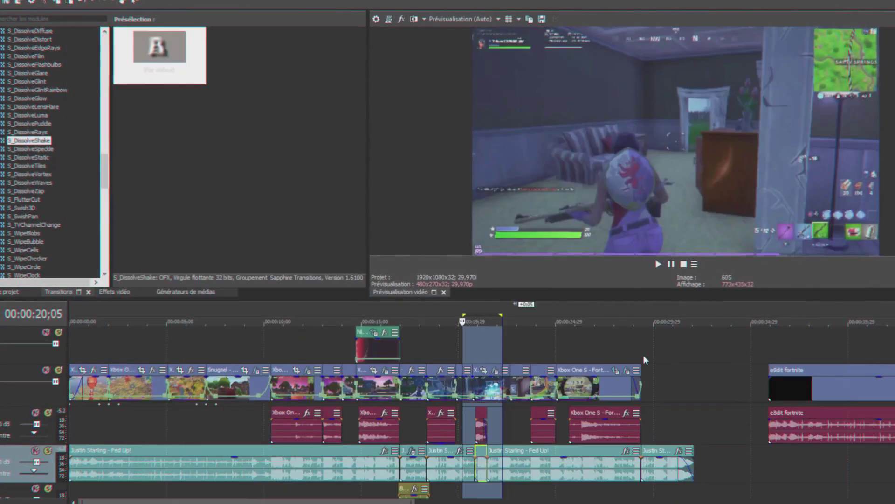
Step: Mark the whole montage from 00:00:00;00 to the end of its last gameplay clip and build a RAM preview of it
left_click_drag(642, 354, 83, 351)
key("space")
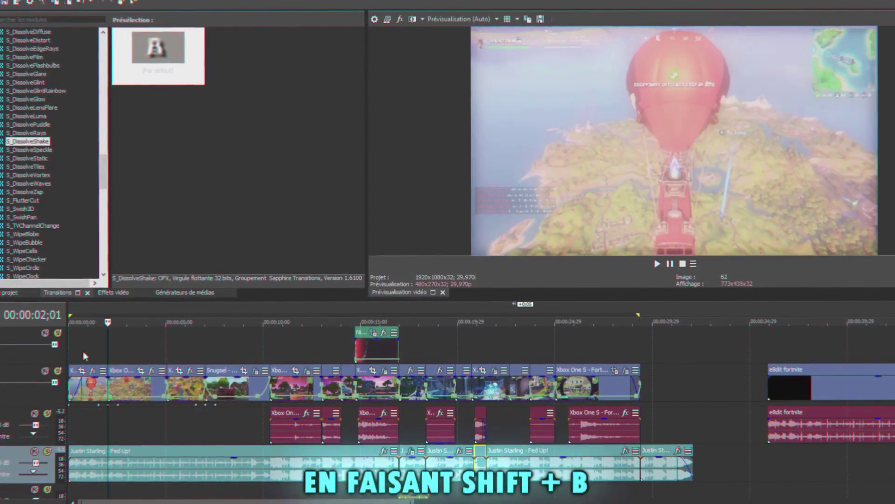
key("shift+b")
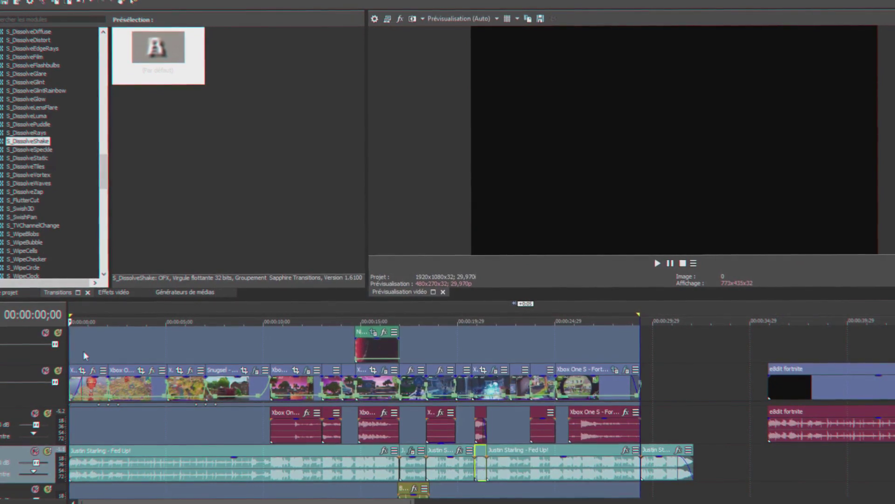